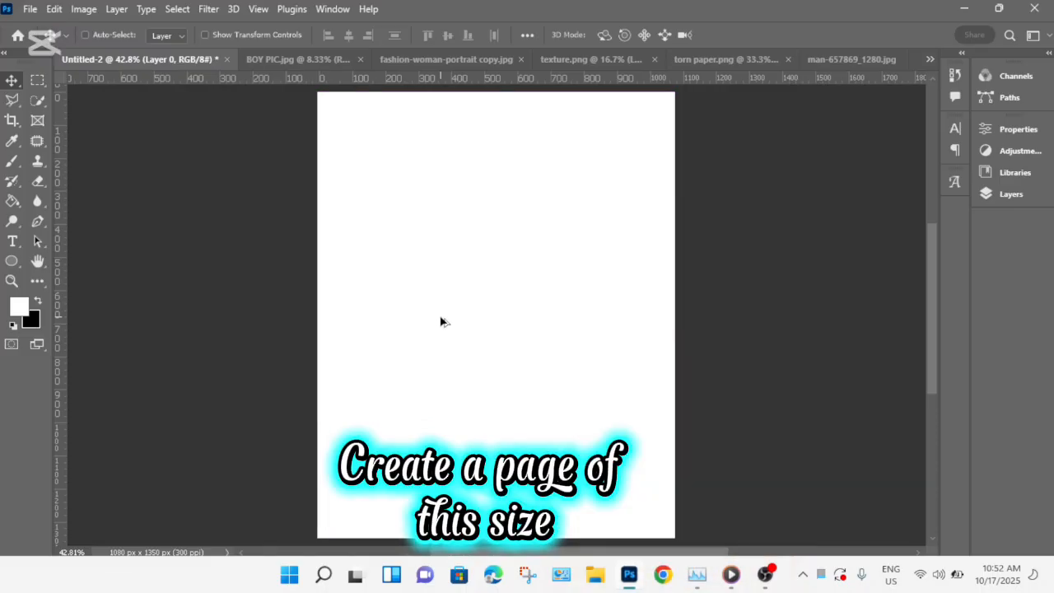
# Check the blank page's pixel dimensions and resolution in the Image Size settings.
pyautogui.hotkey('ctrl', 'alt', 'i')
pyautogui.click(470, 196)
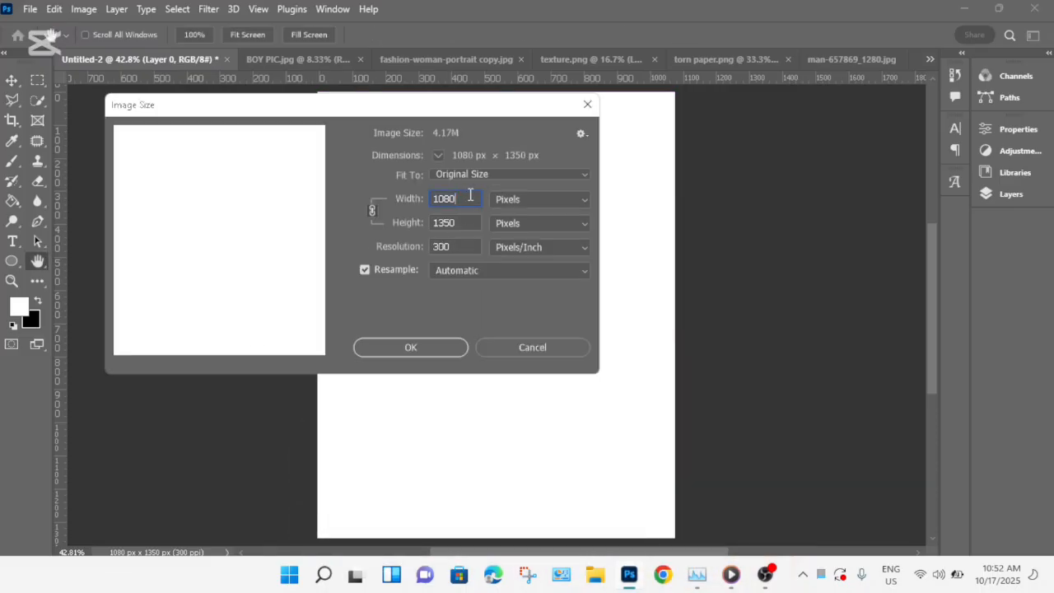
pyautogui.click(427, 347)
# Copy the torn-edge artwork from torn paper.png into the Untitled-2 page and place it over the page centre.
pyautogui.click(734, 62)
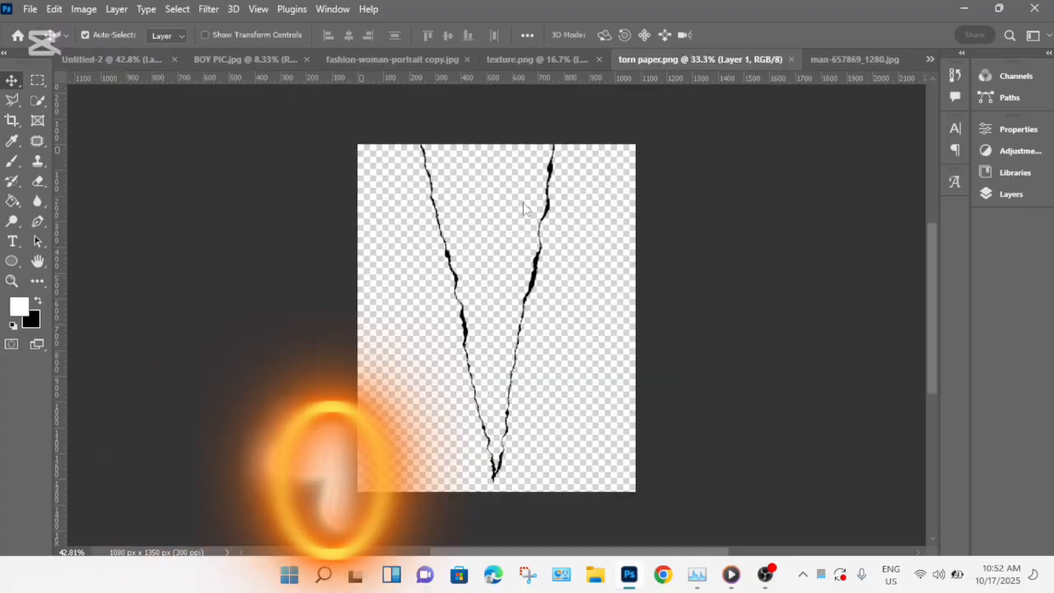
pyautogui.moveTo(544, 288); pyautogui.dragTo(124, 58)
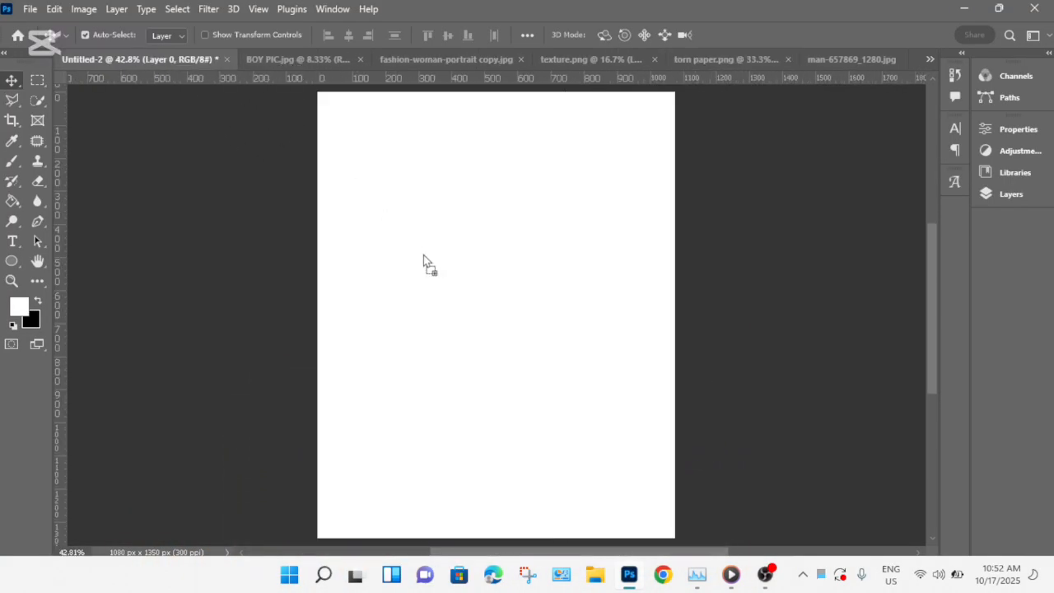
pyautogui.moveTo(447, 280); pyautogui.dragTo(451, 282)
pyautogui.moveTo(517, 244); pyautogui.dragTo(555, 297)
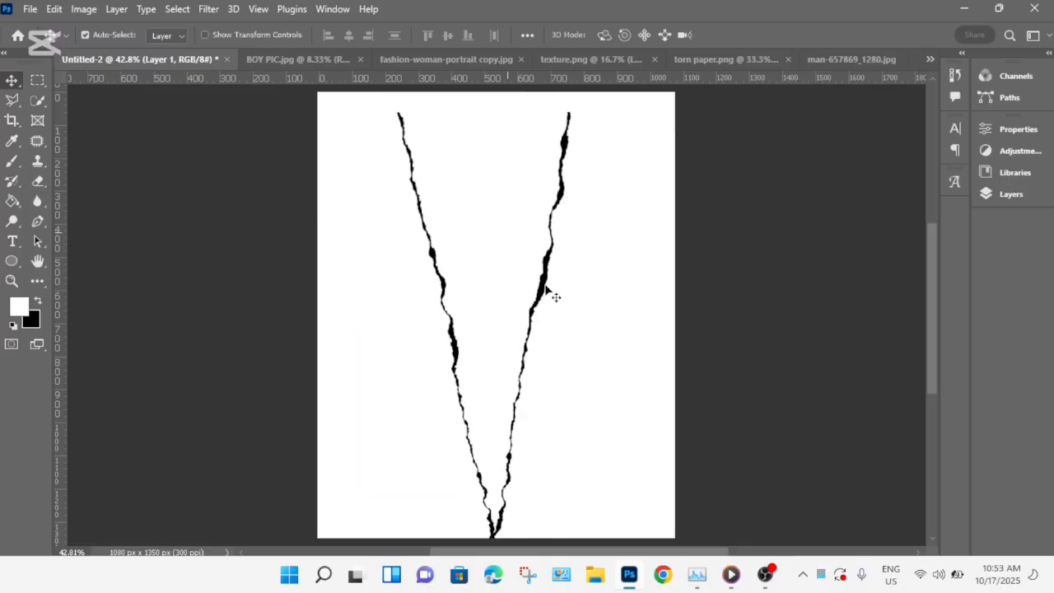
# Scale the torn-edge artwork to about 104.55% so it spans the full page height, and centre it horizontally.
pyautogui.hotkey('ctrl', 't')
pyautogui.moveTo(486, 116); pyautogui.dragTo(488, 92)
pyautogui.moveTo(533, 236); pyautogui.dragTo(545, 235)
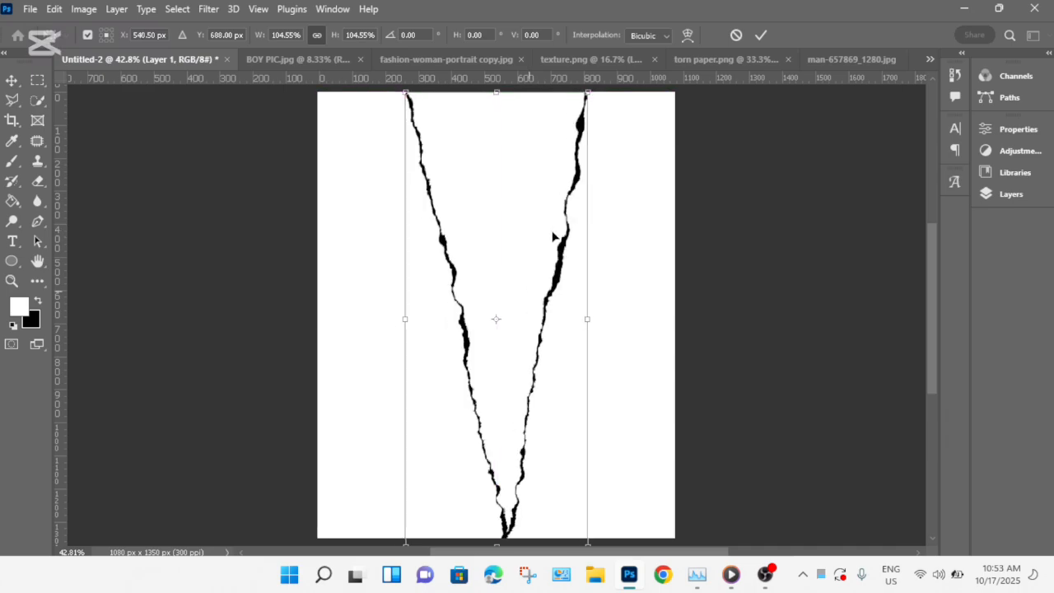
pyautogui.click(762, 34)
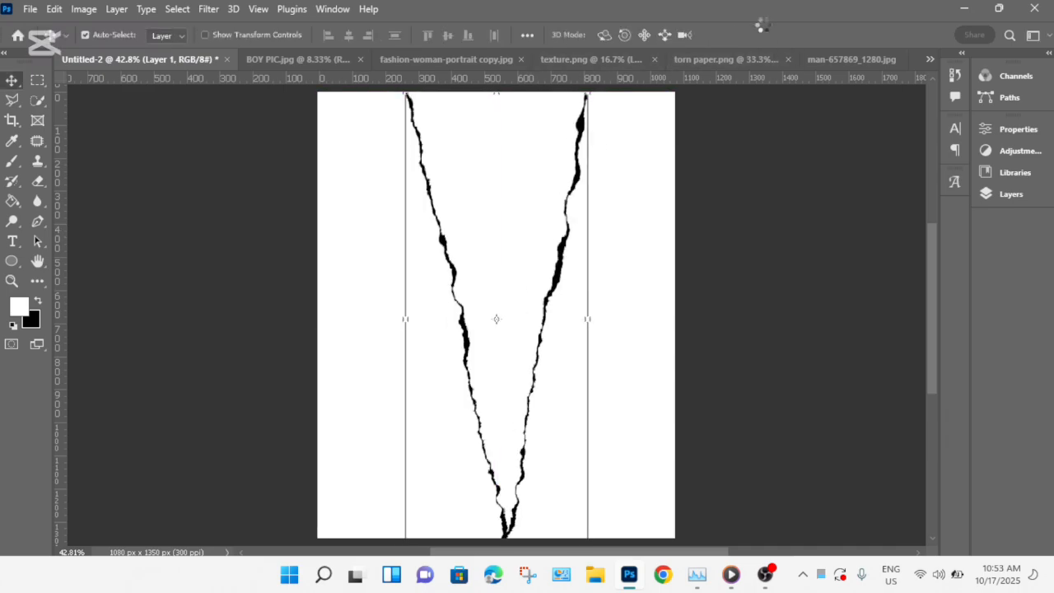
# Select both black torn edges along their full length with the Quick Selection tool.
pyautogui.hotkey('ctrl', '+')
pyautogui.hotkey('ctrl', '+')
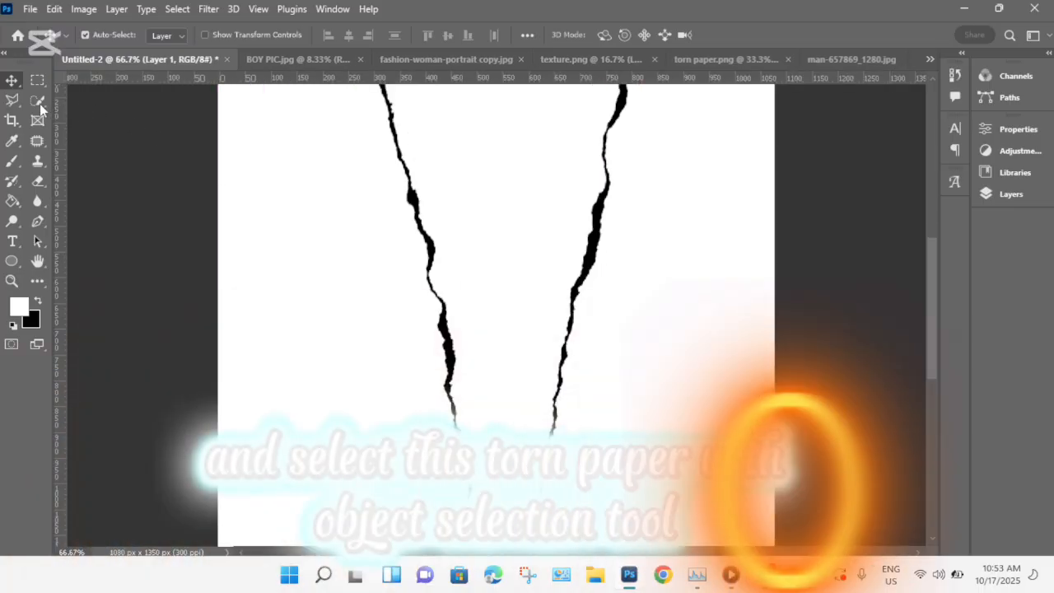
pyautogui.click(39, 102)
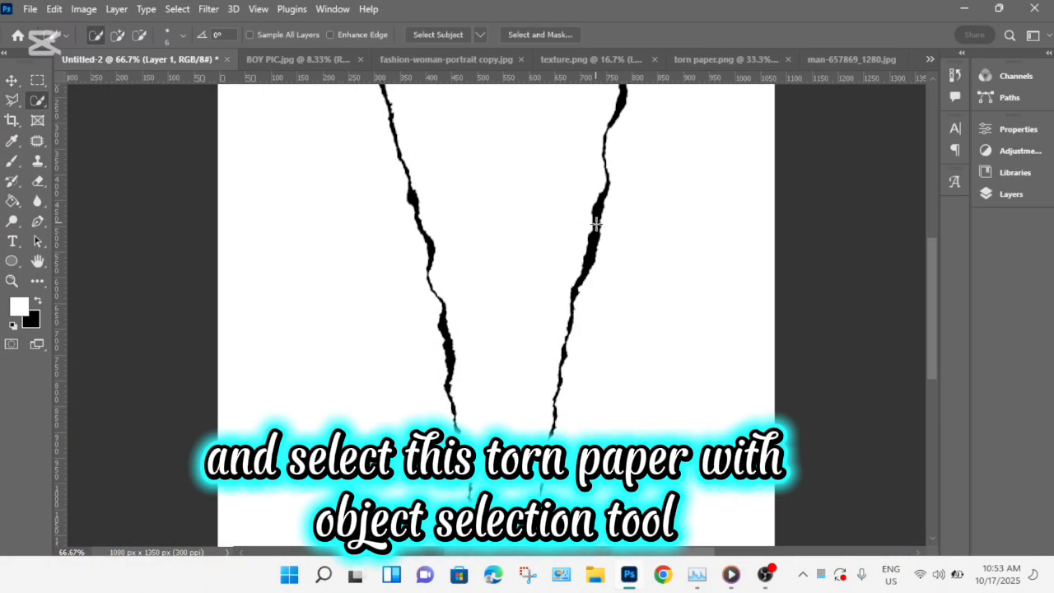
pyautogui.moveTo(599, 225); pyautogui.dragTo(616, 97)
pyautogui.moveTo(588, 258); pyautogui.dragTo(553, 411)
pyautogui.click(501, 501)
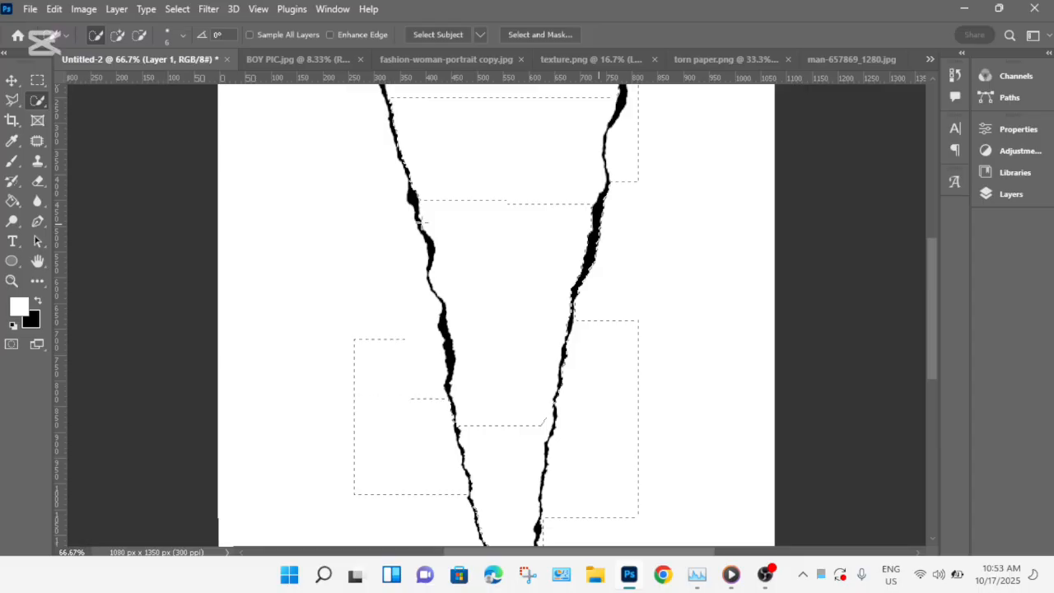
pyautogui.click(420, 220)
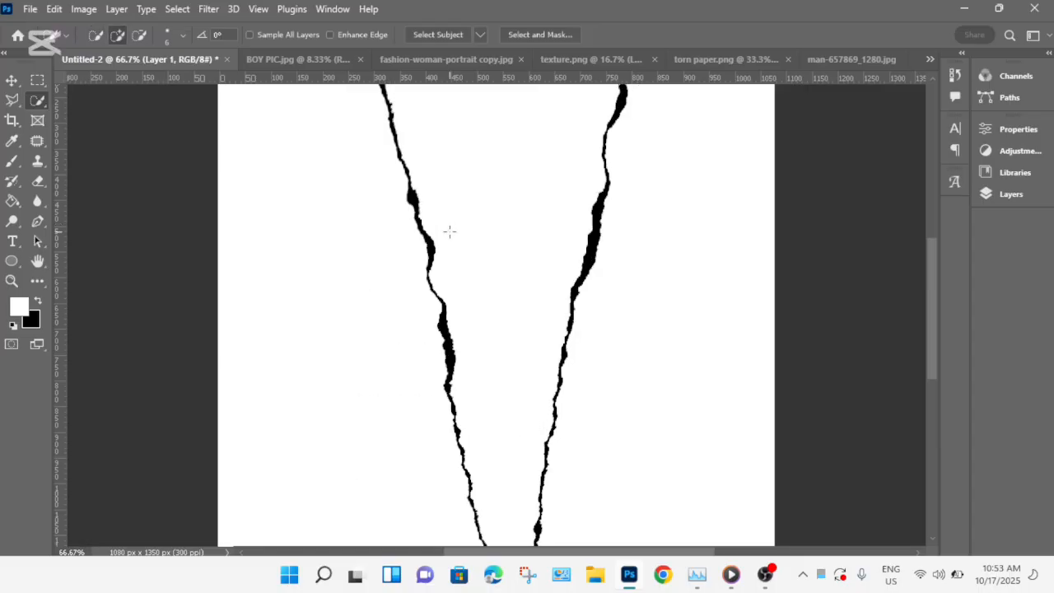
pyautogui.scroll(-5, 522, 308)
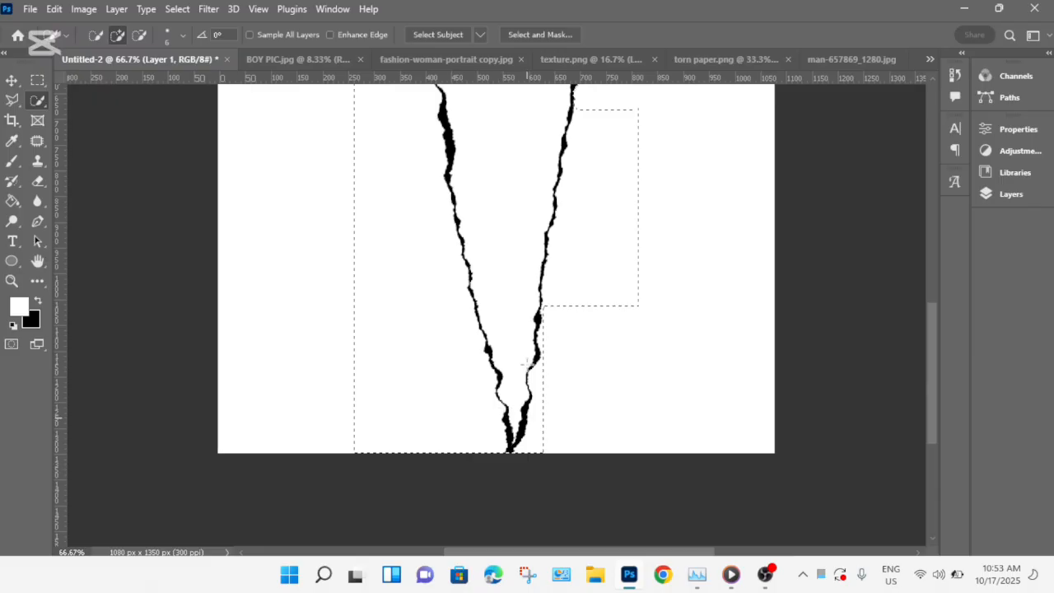
pyautogui.scroll(5, 527, 363)
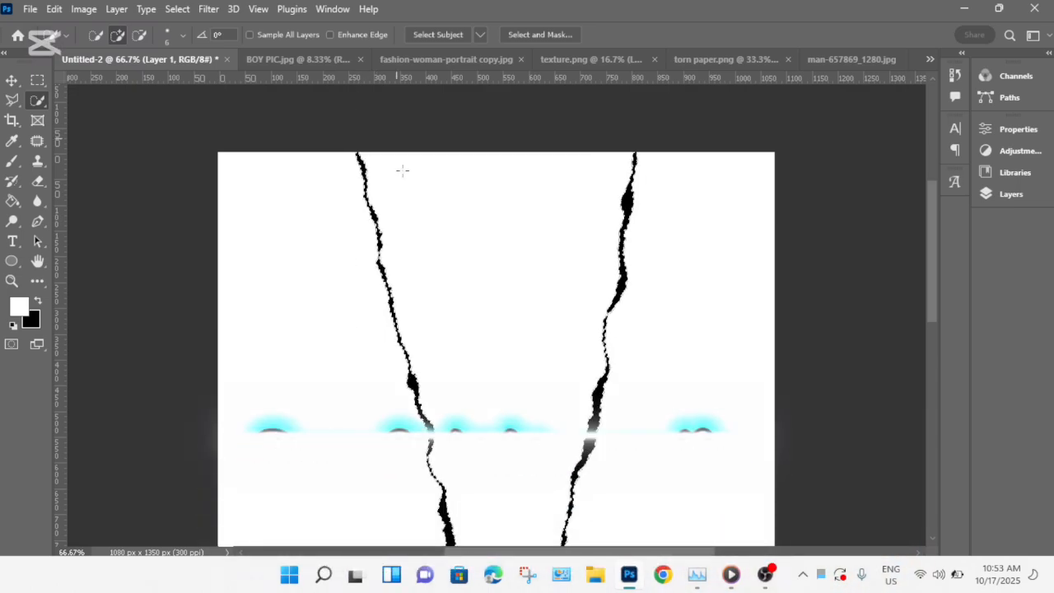
# Add a Solid Color fill layer in pure red (RGB 255, 0, 0) over the selected torn edges.
pyautogui.click(19, 81)
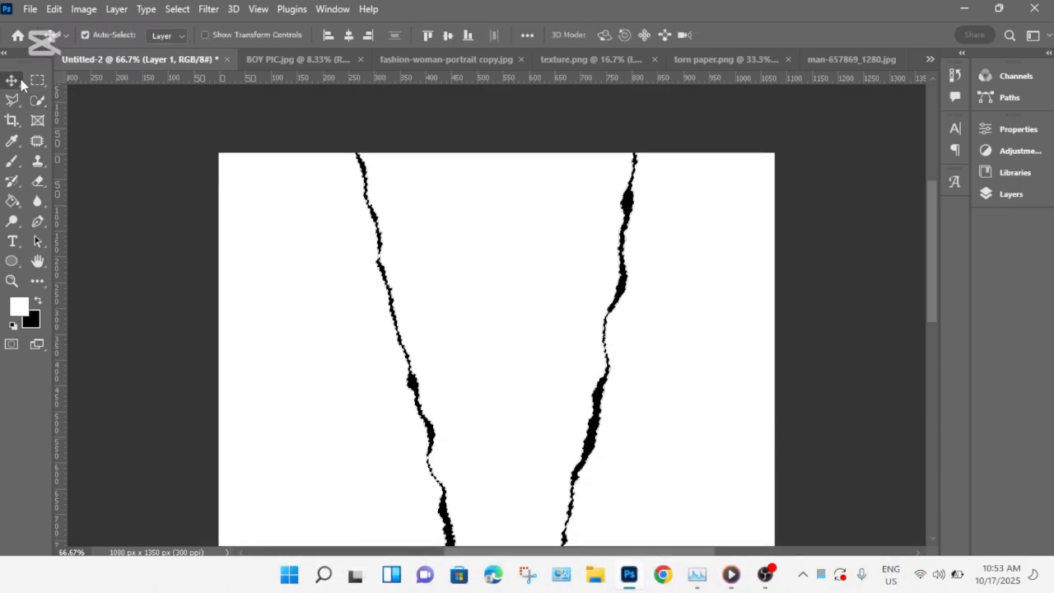
pyautogui.hotkey('ctrl', '0')
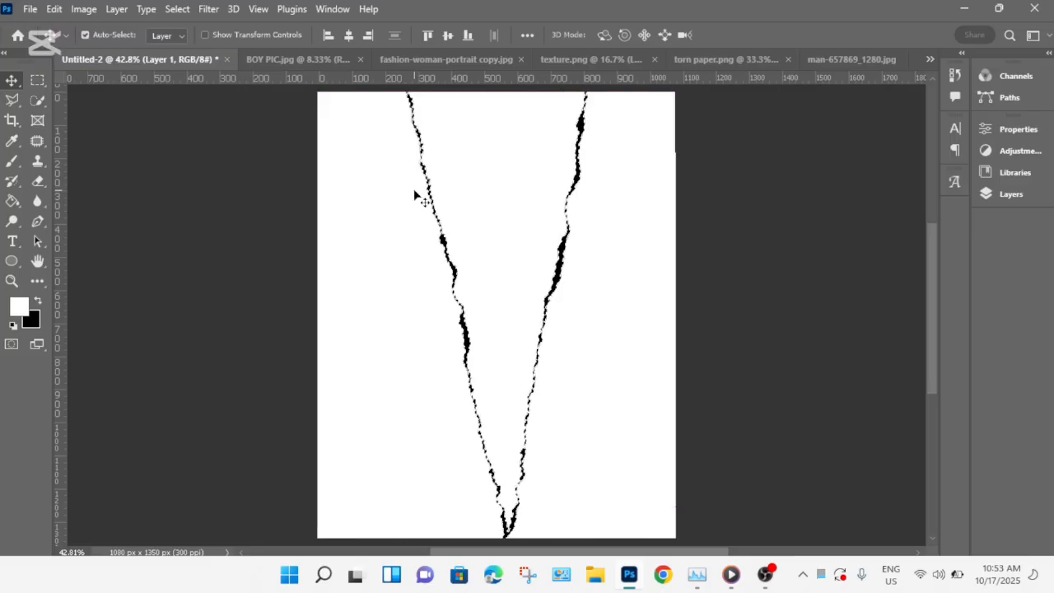
pyautogui.click(1008, 194)
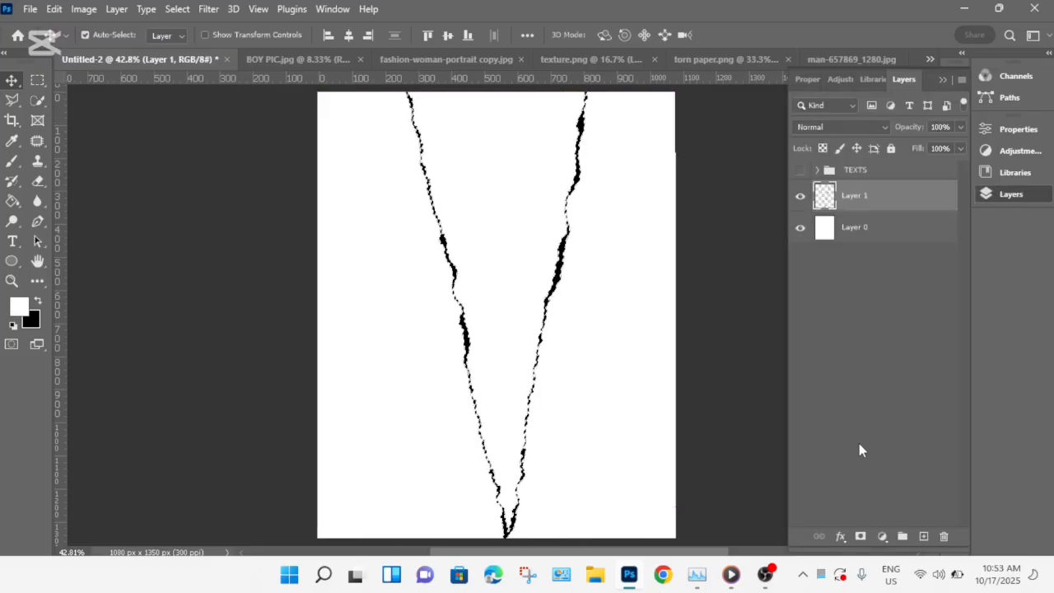
pyautogui.click(882, 536)
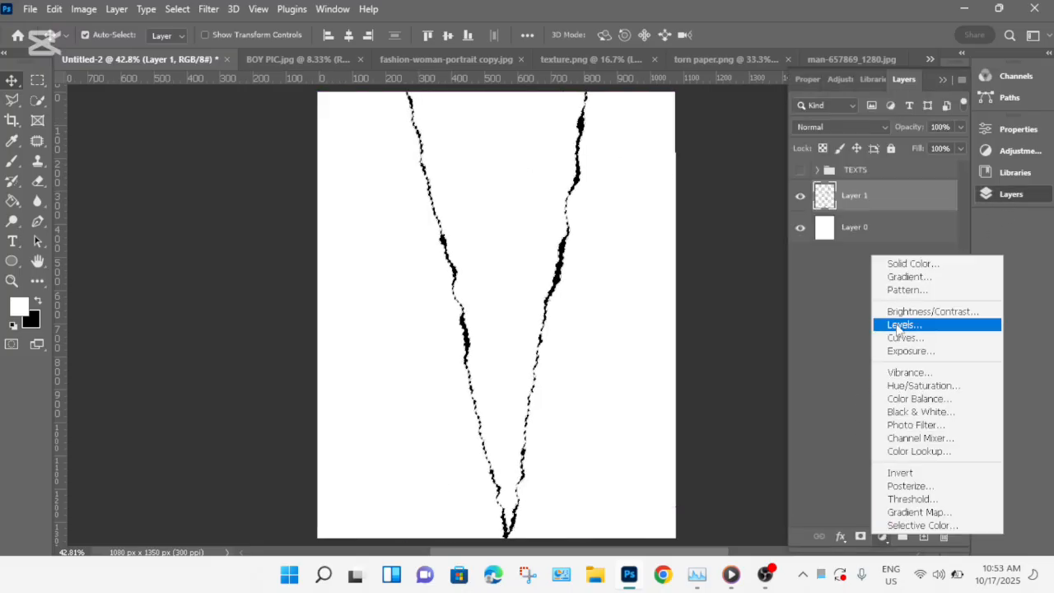
pyautogui.click(910, 263)
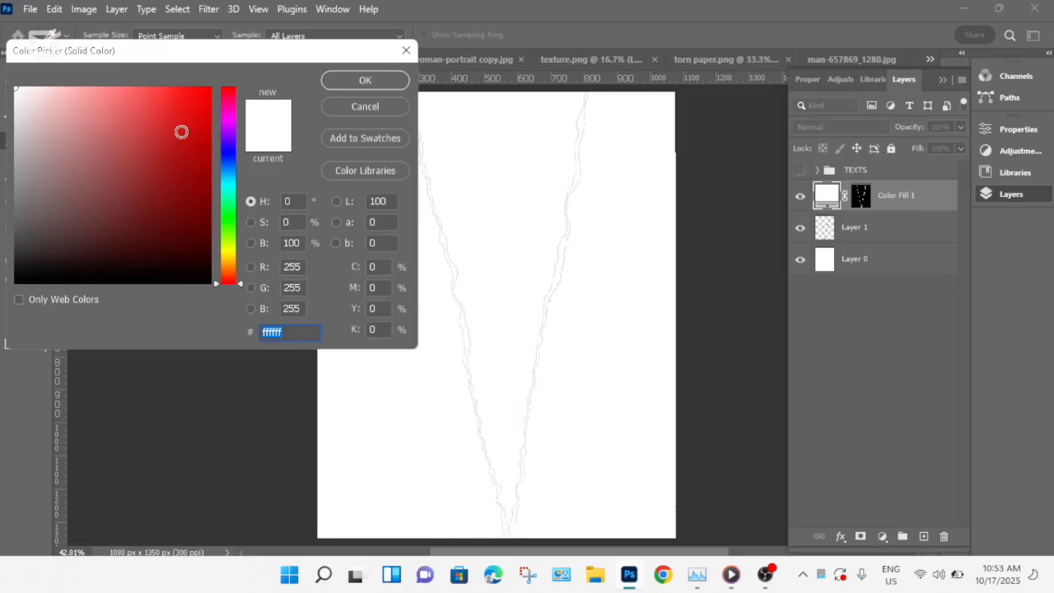
pyautogui.moveTo(182, 132)
pyautogui.mouseDown()
pyautogui.moveTo(224, 71)
pyautogui.moveTo(24, 247)
pyautogui.moveTo(13, 298)
pyautogui.mouseUp()
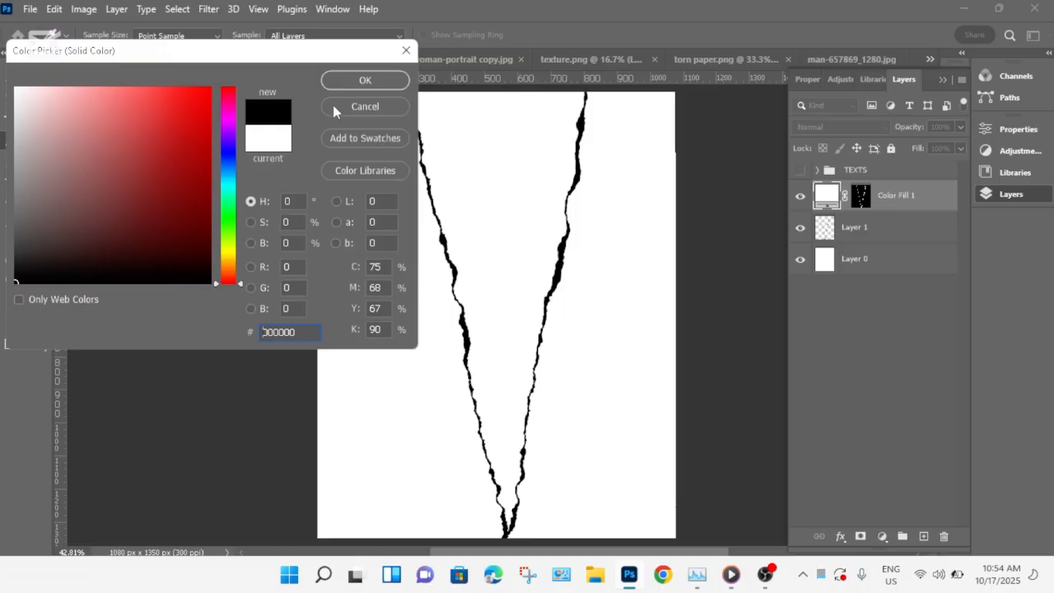
pyautogui.moveTo(200, 121); pyautogui.dragTo(211, 87)
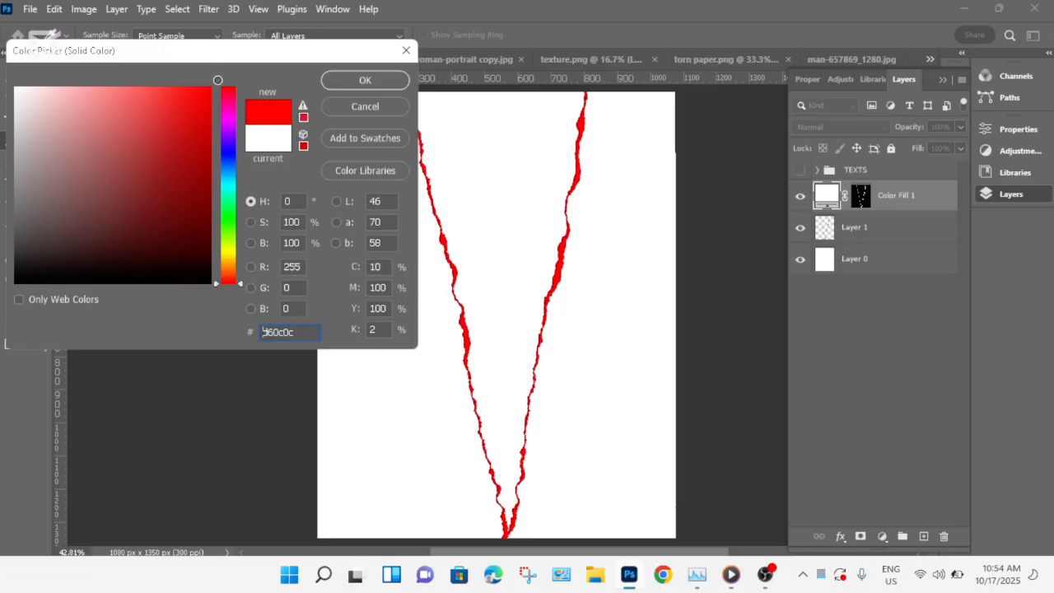
pyautogui.click(367, 80)
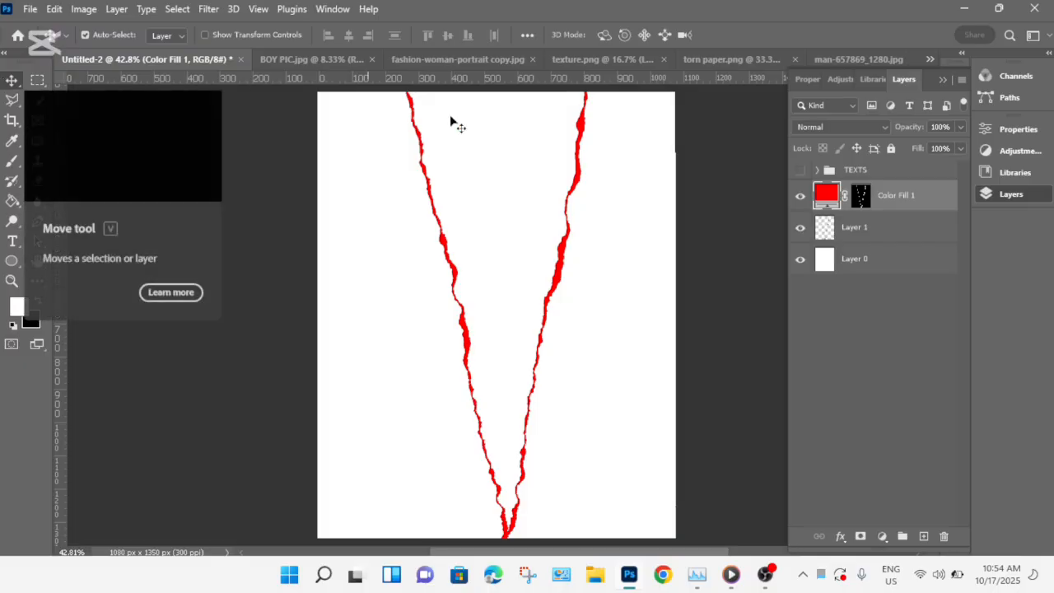
# Fill the area between the torn edges on Layer 1 with red #ea0000 using the Paint Bucket.
pyautogui.click(861, 234)
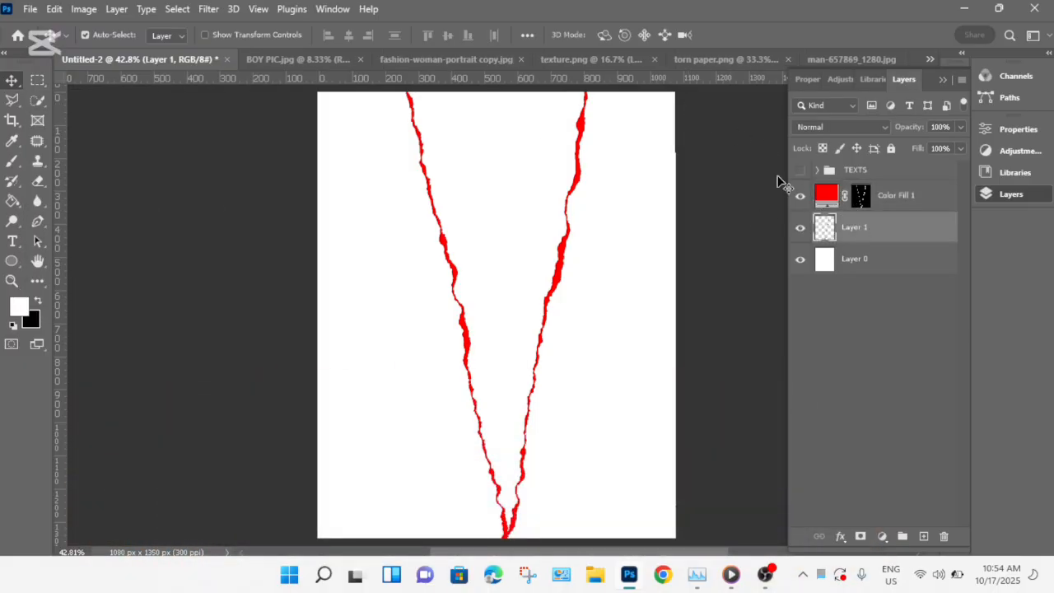
pyautogui.click(8, 202)
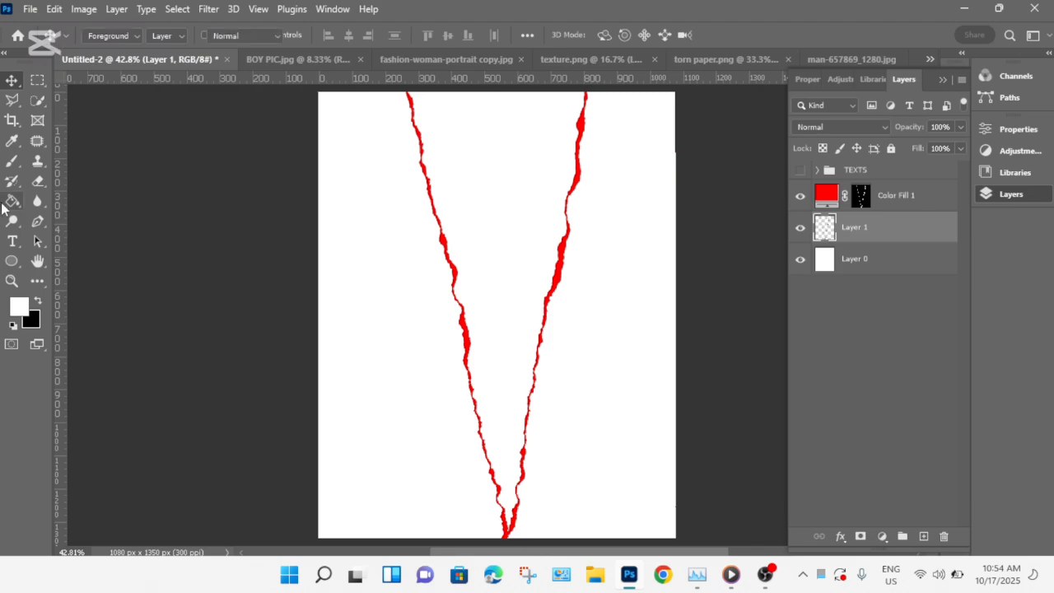
pyautogui.click(17, 311)
pyautogui.moveTo(115, 242); pyautogui.dragTo(163, 298)
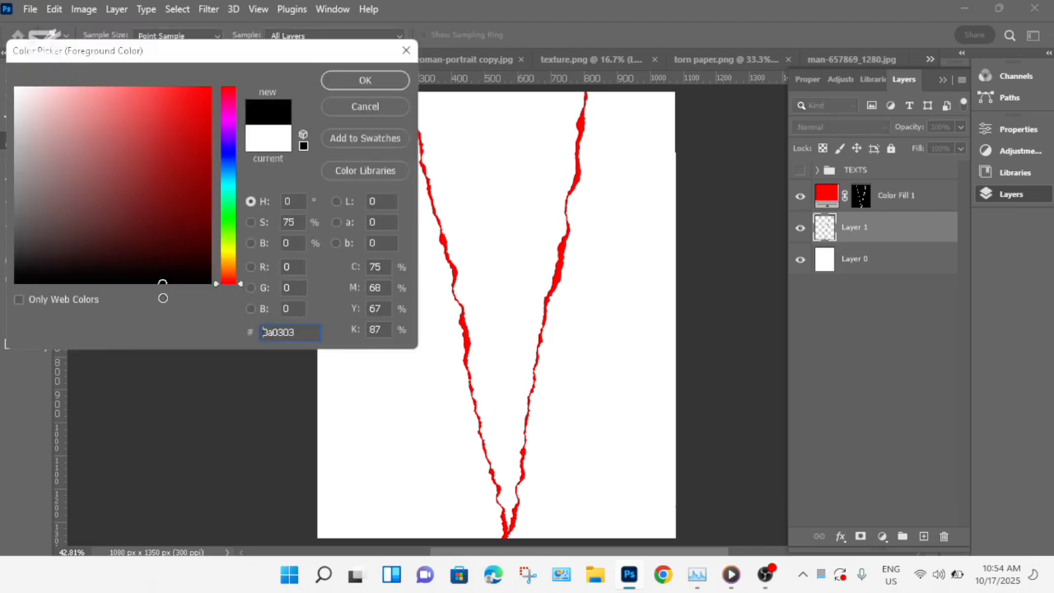
pyautogui.click(350, 80)
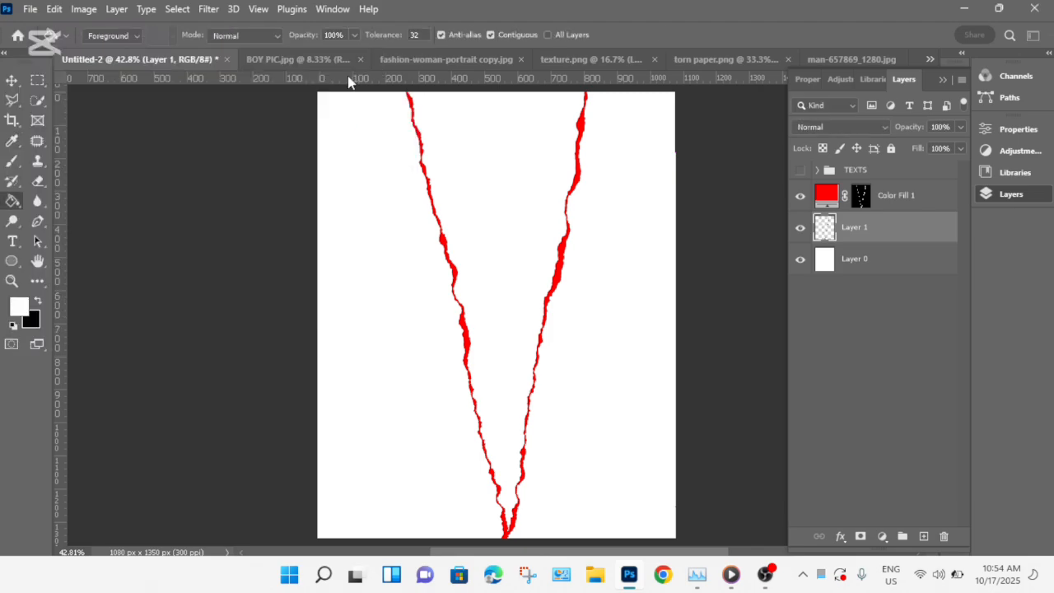
pyautogui.click(18, 308)
pyautogui.click(153, 160)
pyautogui.click(209, 101)
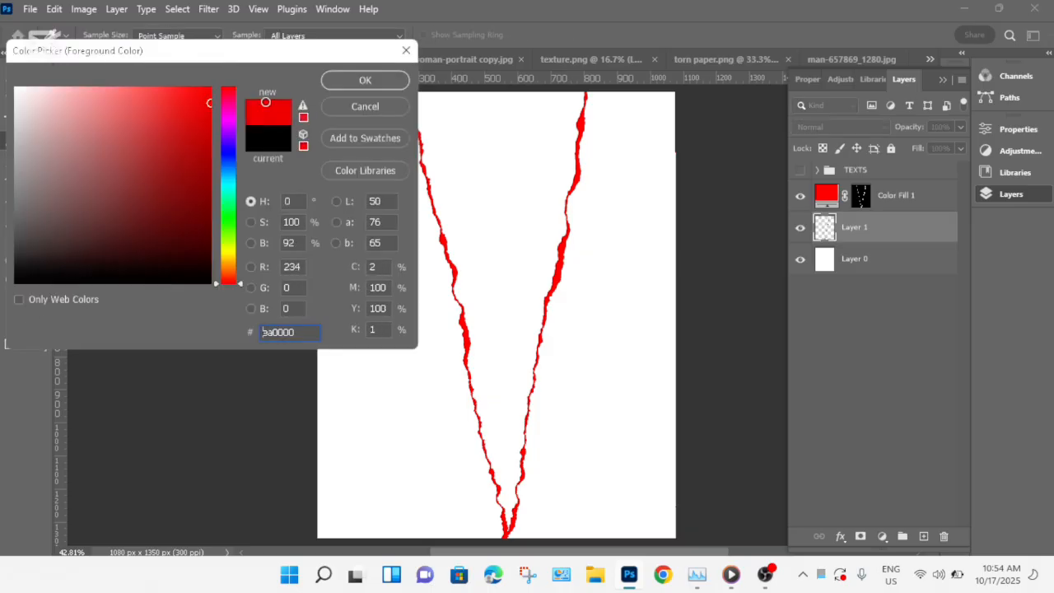
pyautogui.click(360, 79)
pyautogui.click(491, 198)
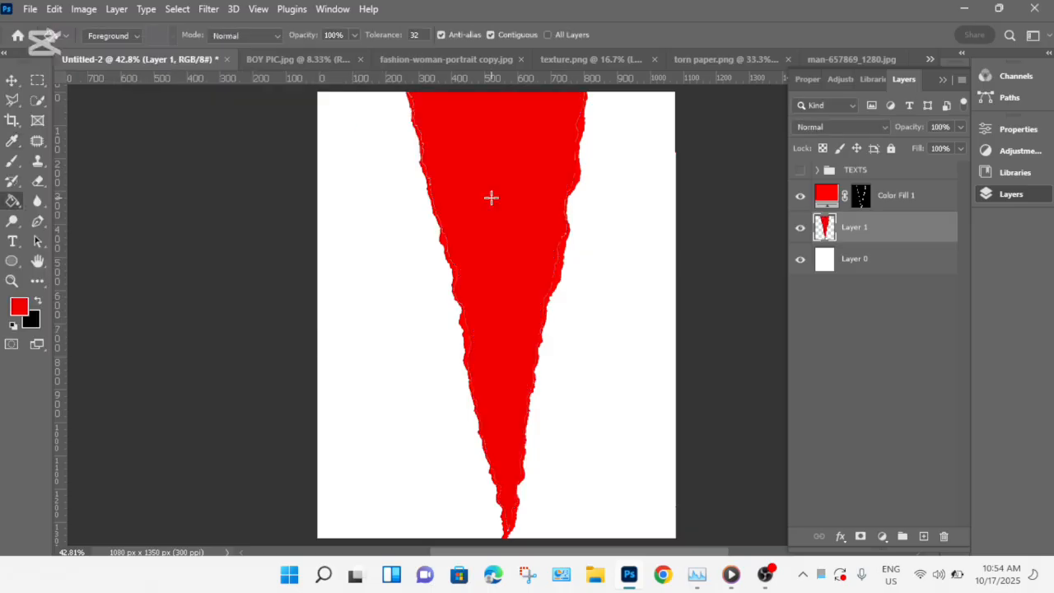
# Copy the bearded man's photo from man-657869_1280.jpg into the Untitled-2 page, directly above Layer 1.
pyautogui.click(11, 80)
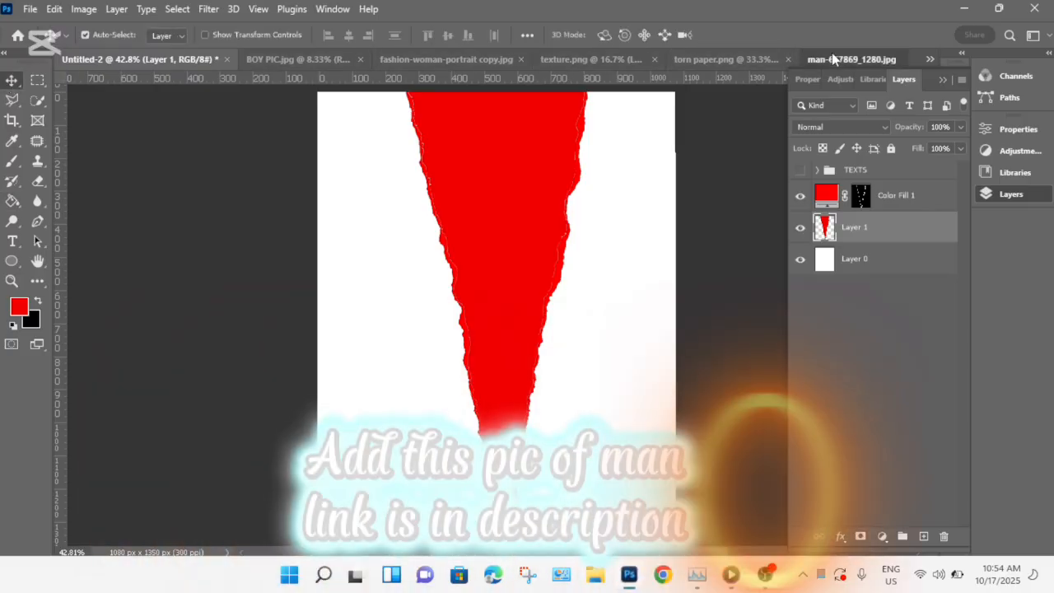
pyautogui.click(832, 56)
pyautogui.moveTo(509, 257); pyautogui.dragTo(97, 66)
pyautogui.click(488, 255)
pyautogui.moveTo(511, 259); pyautogui.dragTo(512, 259)
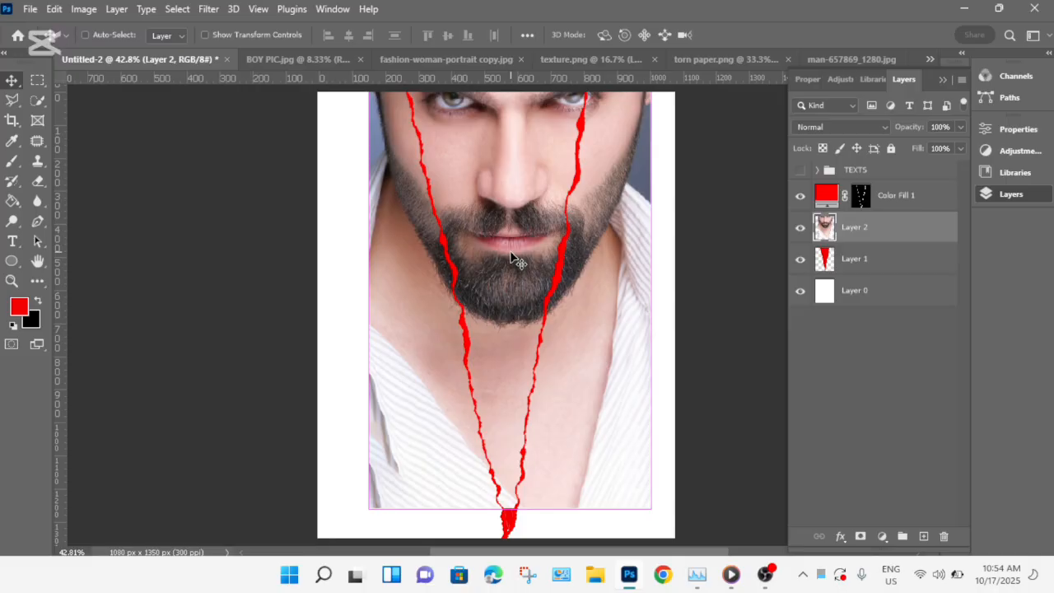
# Move the man's photo down so his eyes sit between the torn edges, and clip it to Layer 1.
pyautogui.hotkey('ctrl', 't')
pyautogui.moveTo(551, 462); pyautogui.dragTo(534, 533)
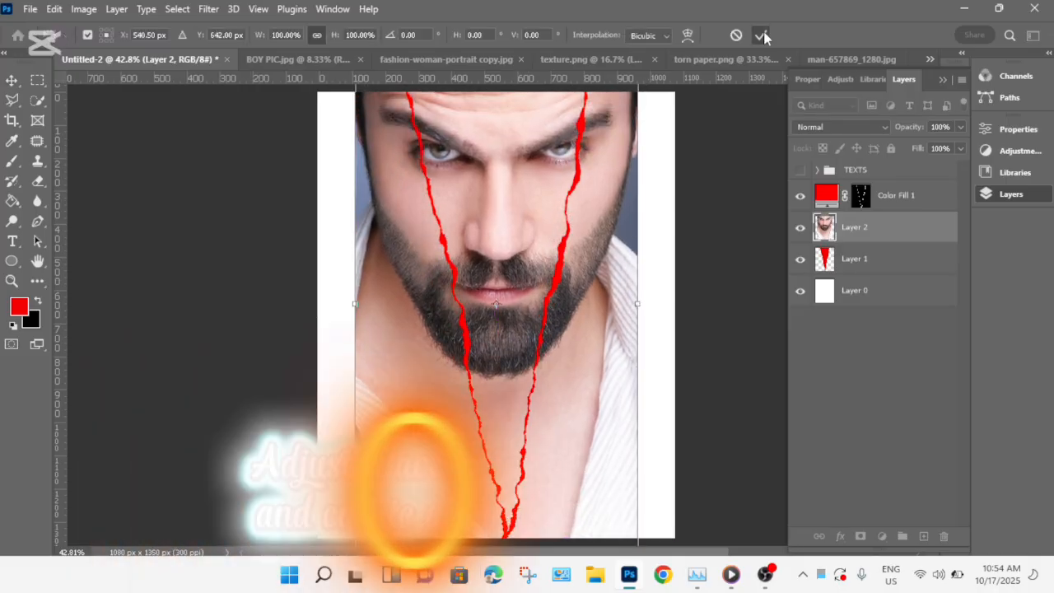
pyautogui.click(763, 35)
pyautogui.keyDown('shift'); pyautogui.click(886, 258); pyautogui.keyUp('shift')
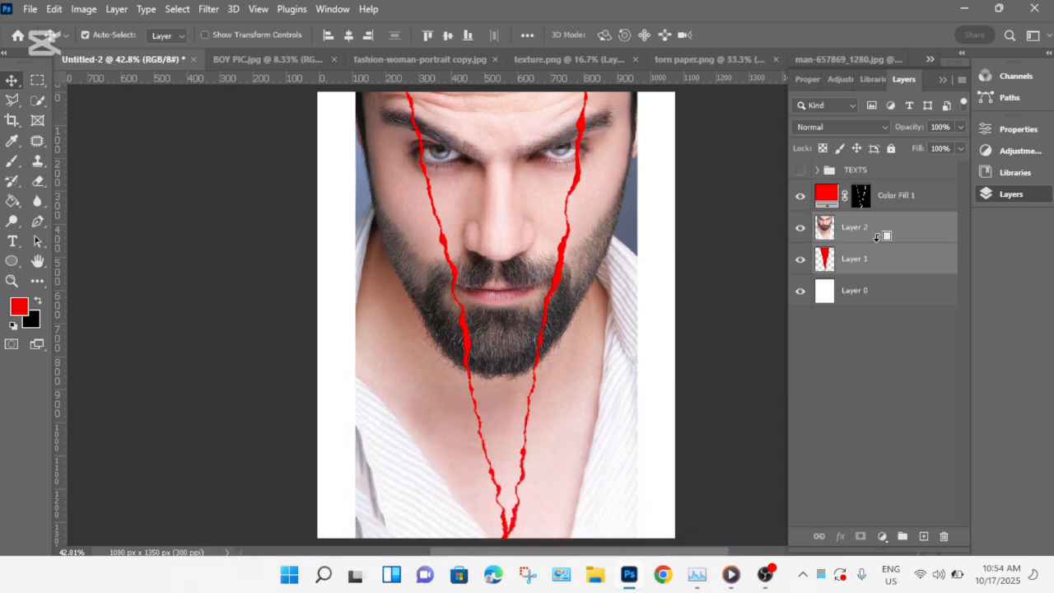
pyautogui.keyDown('alt'); pyautogui.click(878, 239); pyautogui.keyUp('alt')
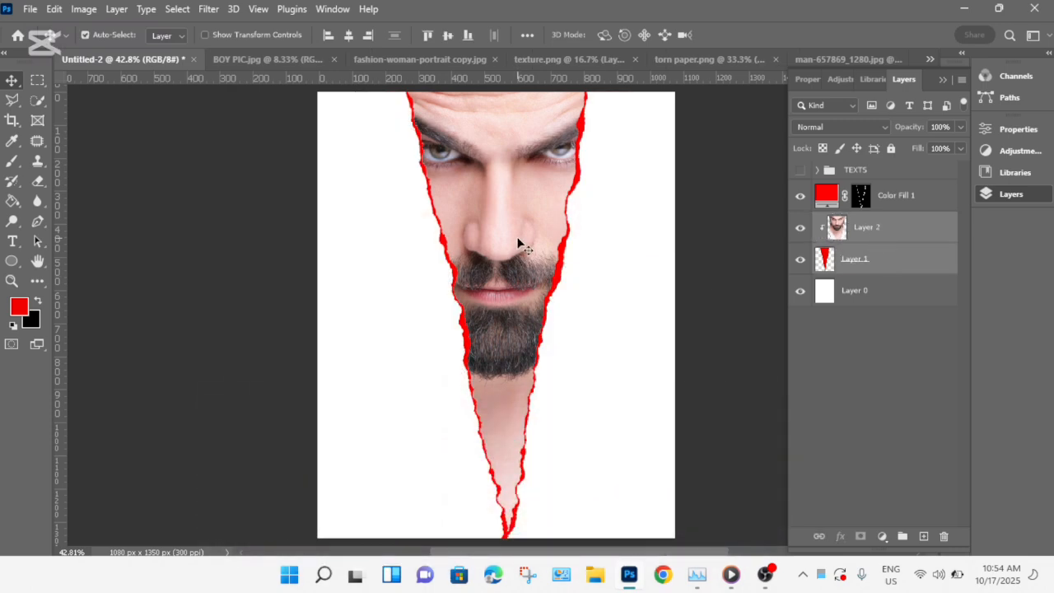
# Scale the man's photo on Layer 2 to 86.87% so it spans exactly the full height of the page.
pyautogui.click(868, 228)
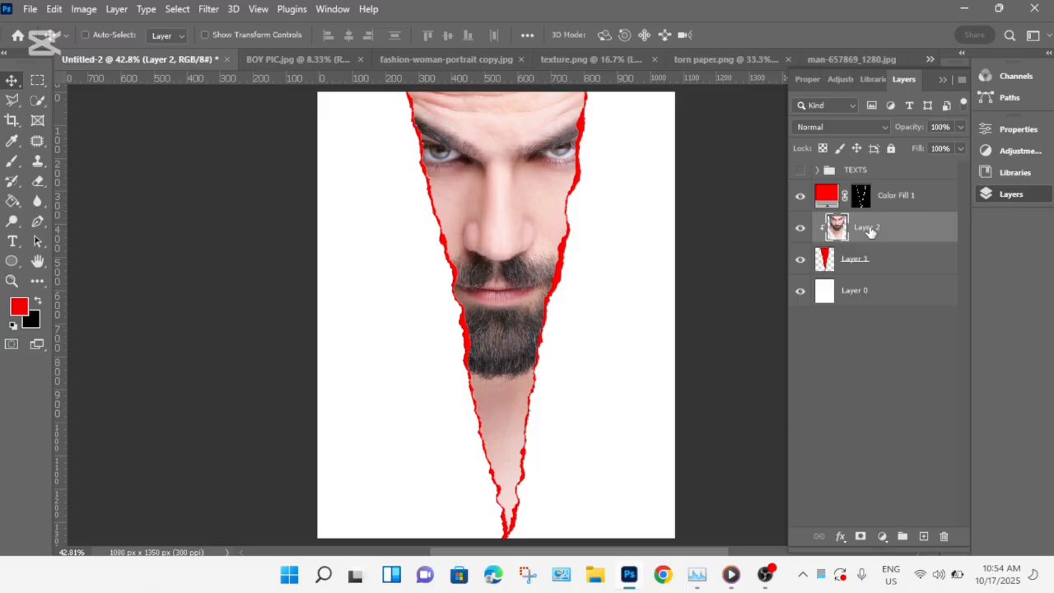
pyautogui.hotkey('ctrl', '-')
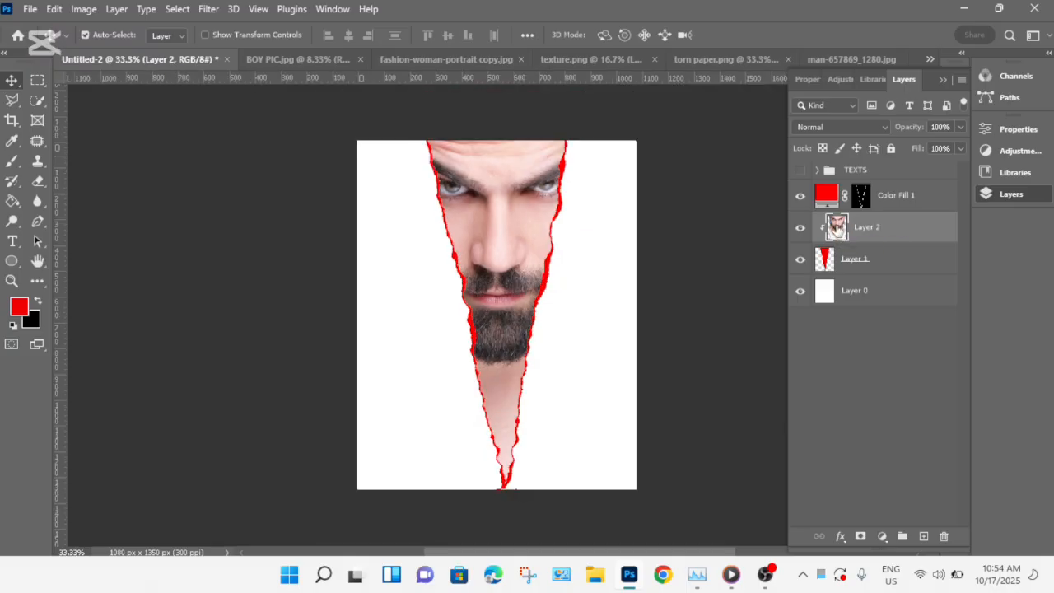
pyautogui.hotkey('ctrl', 't')
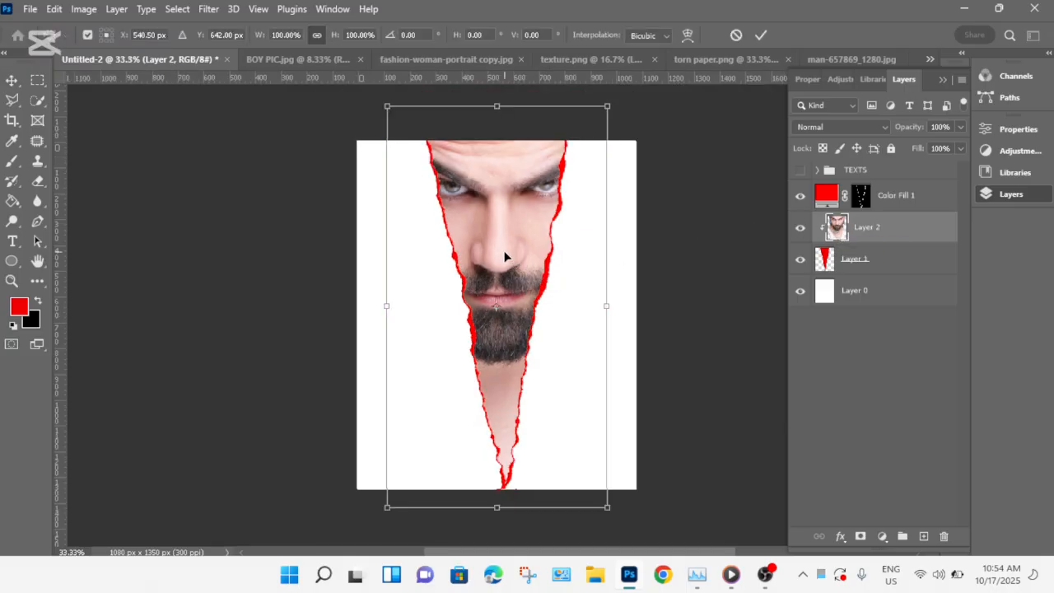
pyautogui.moveTo(502, 106); pyautogui.dragTo(503, 141)
pyautogui.moveTo(500, 513); pyautogui.dragTo(501, 490)
pyautogui.moveTo(547, 442); pyautogui.dragTo(546, 436)
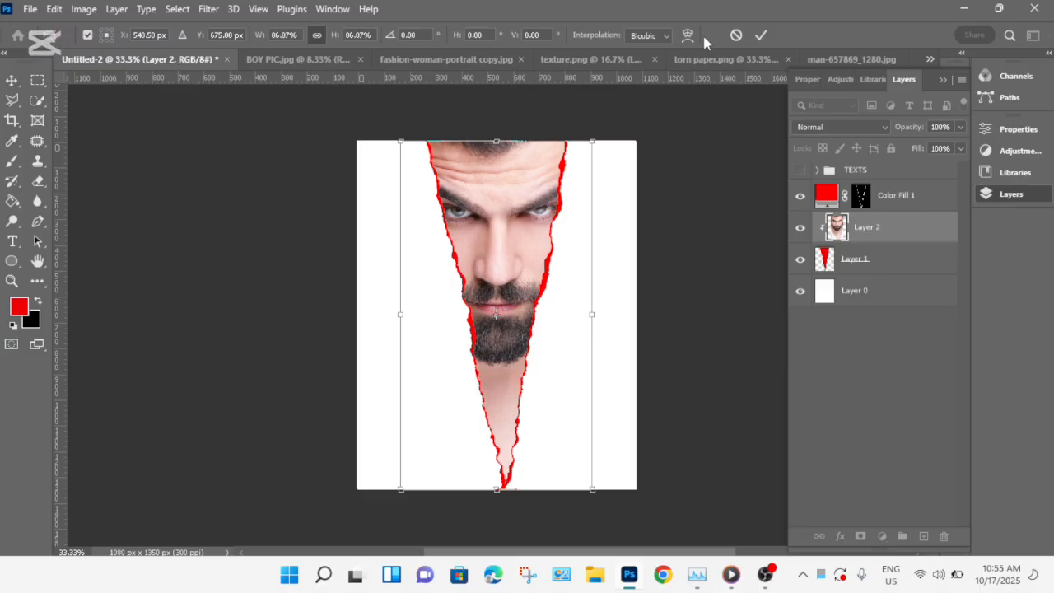
pyautogui.click(759, 35)
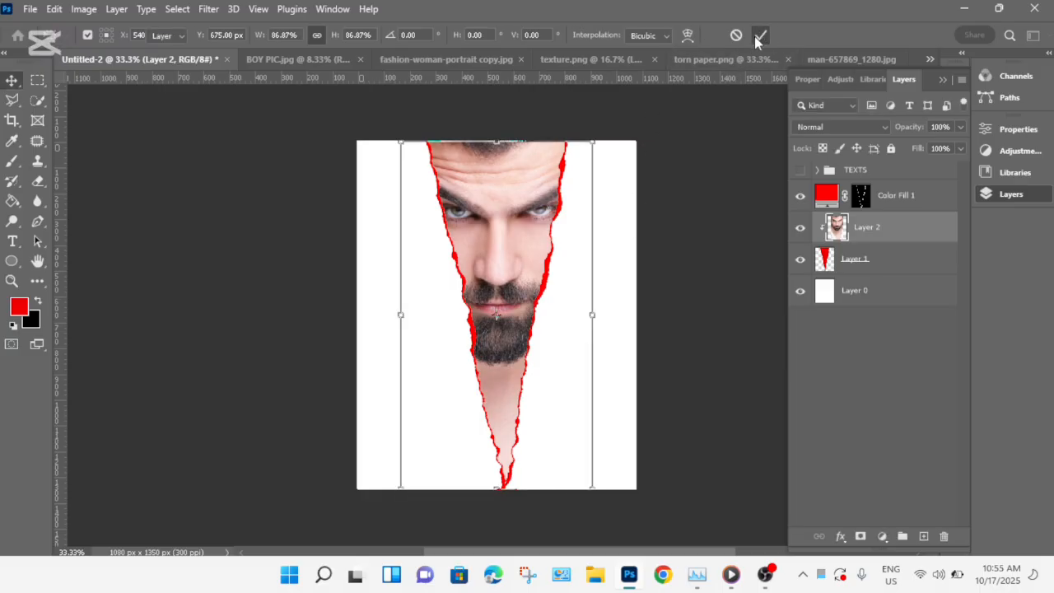
pyautogui.click(760, 35)
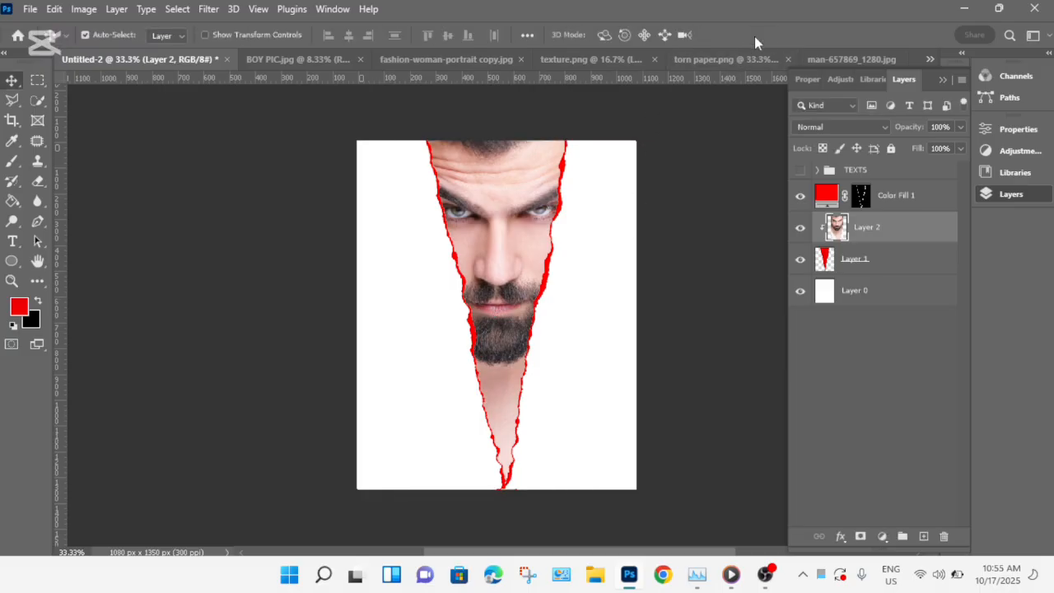
pyautogui.click(578, 312)
pyautogui.scroll(2, 578, 311)
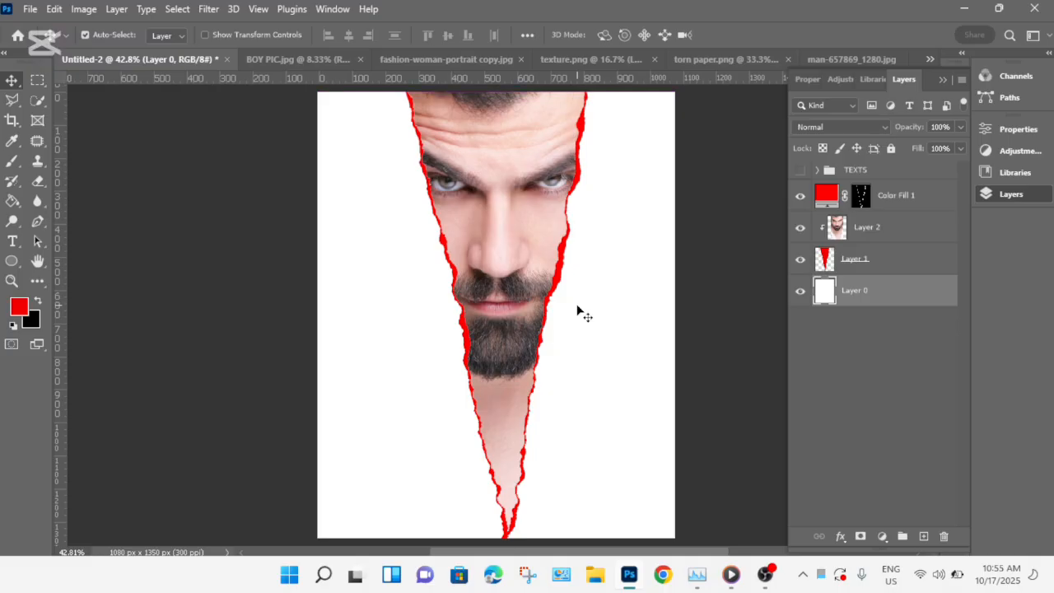
# Add a Solid Color fill layer in dark red #d00000 directly above the man's photo and clip it to the layers below.
pyautogui.click(850, 234)
pyautogui.click(882, 536)
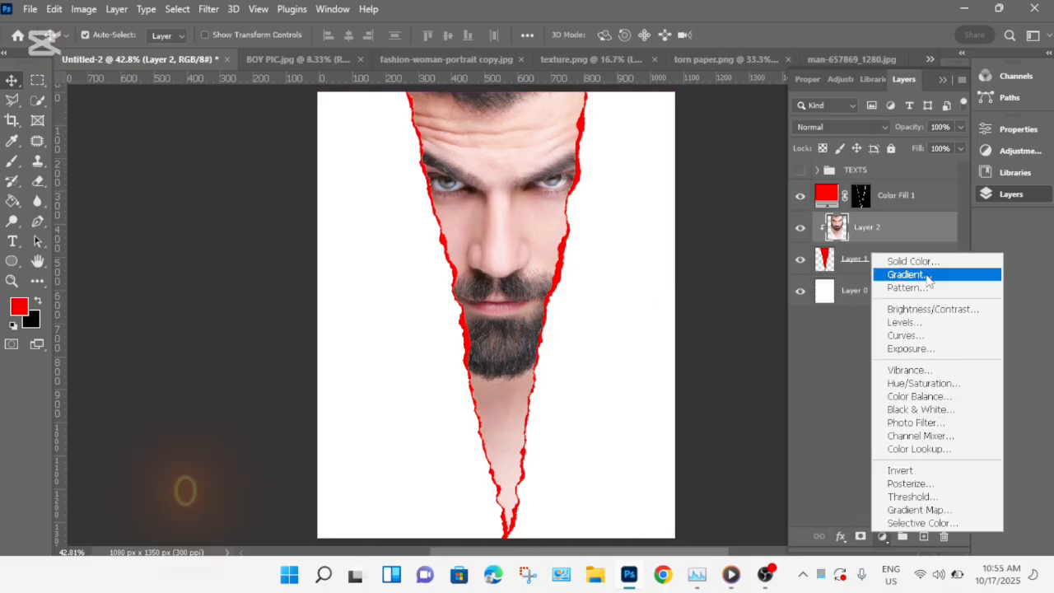
pyautogui.click(928, 261)
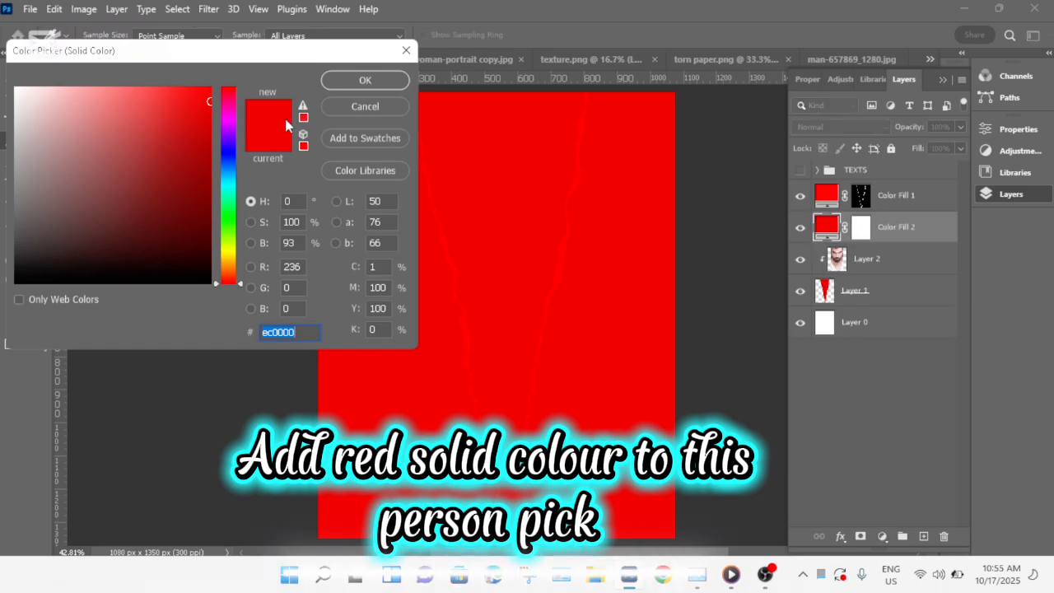
pyautogui.moveTo(206, 116); pyautogui.dragTo(222, 130)
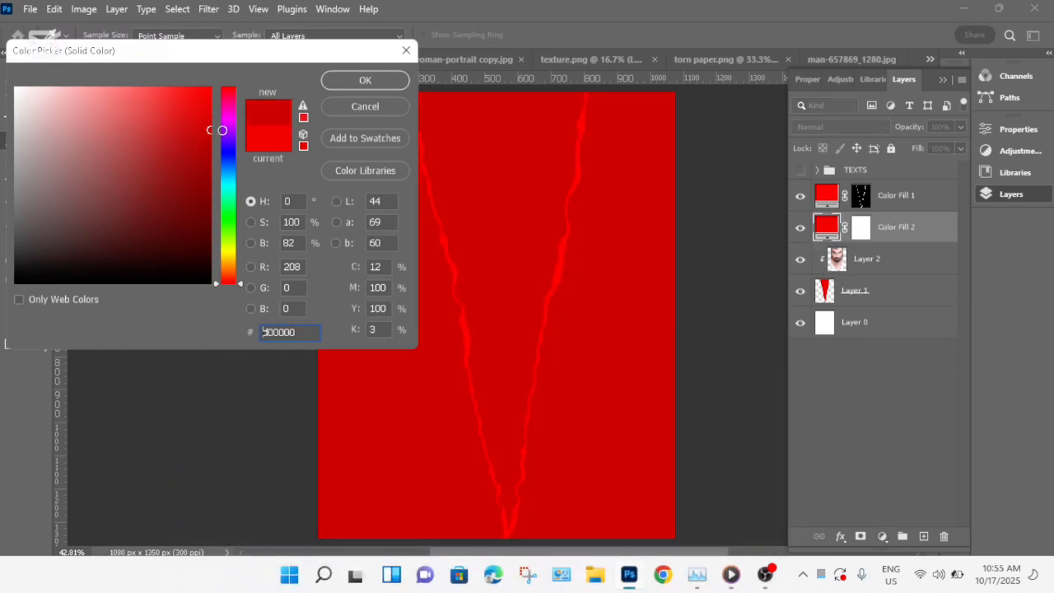
pyautogui.click(380, 84)
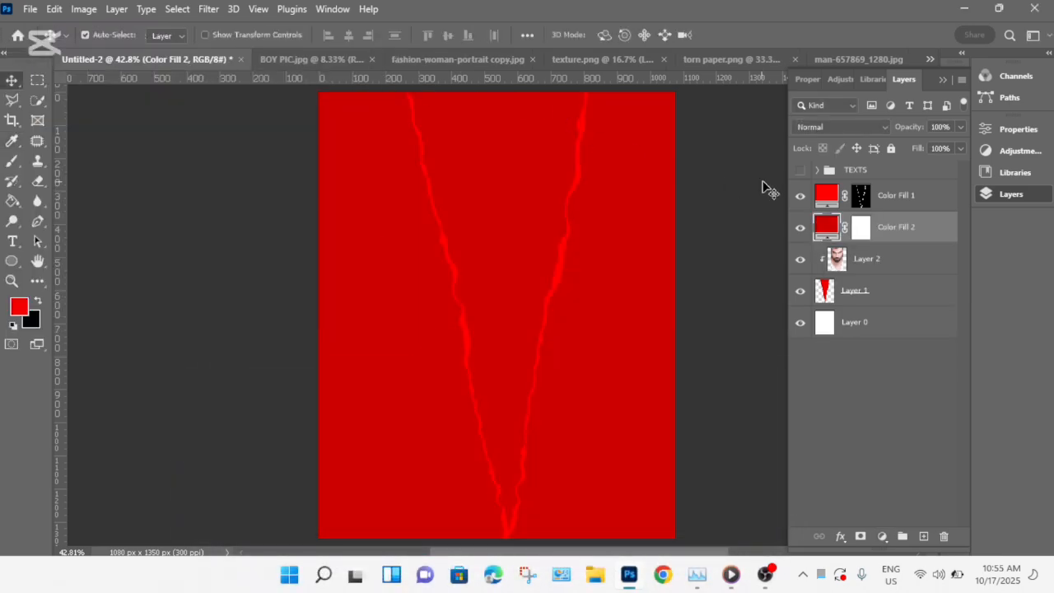
pyautogui.keyDown('alt'); pyautogui.click(889, 239); pyautogui.keyUp('alt')
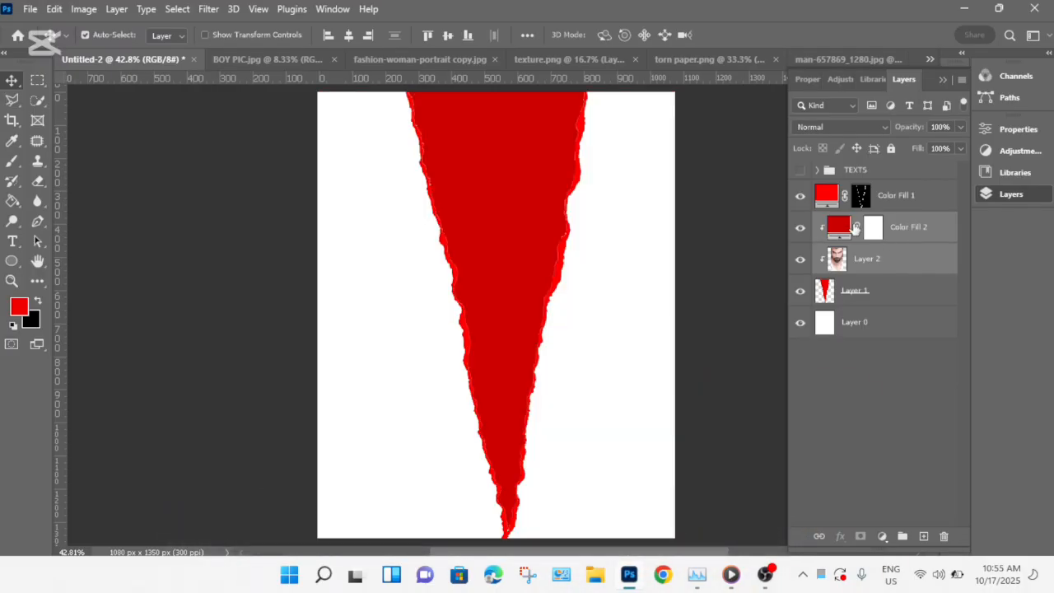
# Set the clipped dark red fill layer to the Darken blend mode at 89% opacity.
pyautogui.click(843, 229)
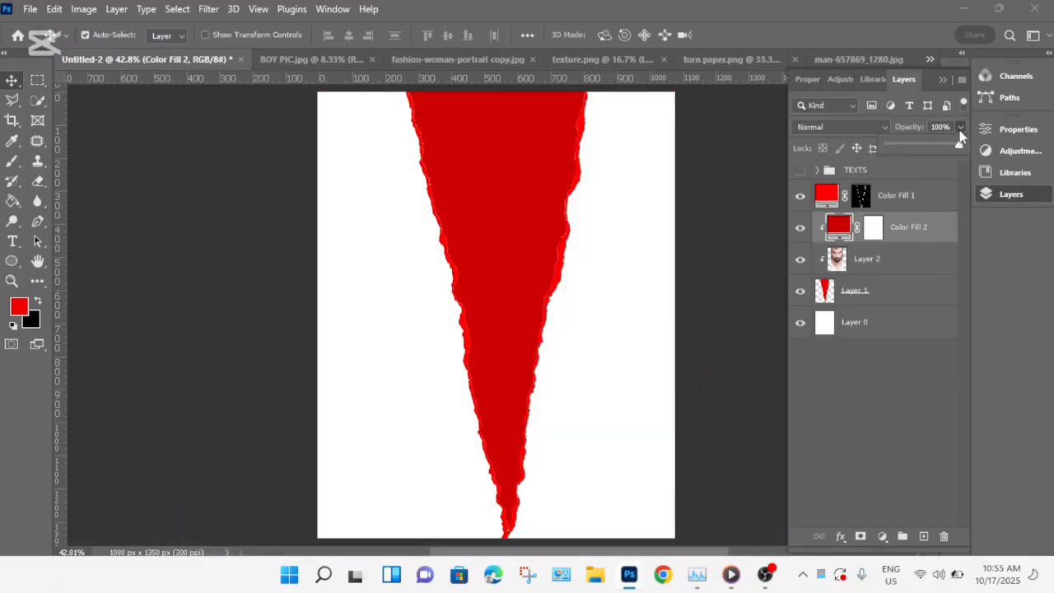
pyautogui.moveTo(942, 147); pyautogui.dragTo(945, 148)
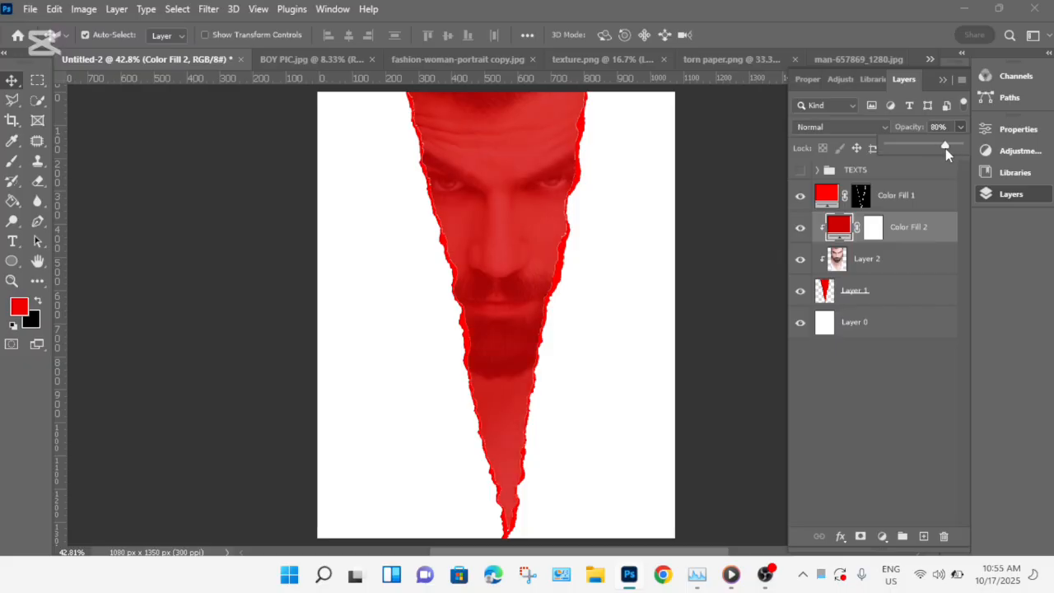
pyautogui.click(859, 125)
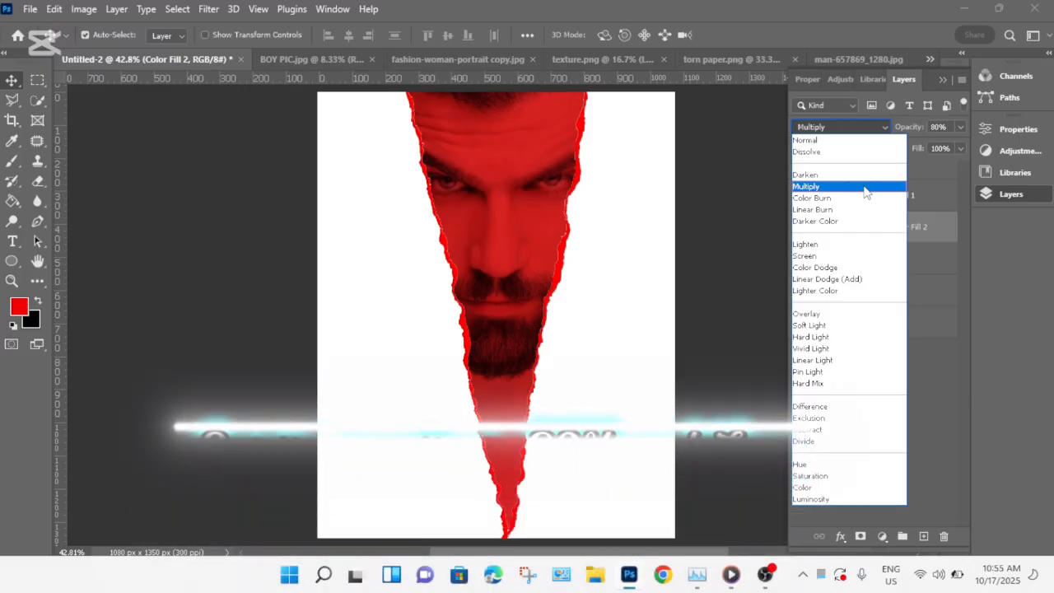
pyautogui.click(855, 178)
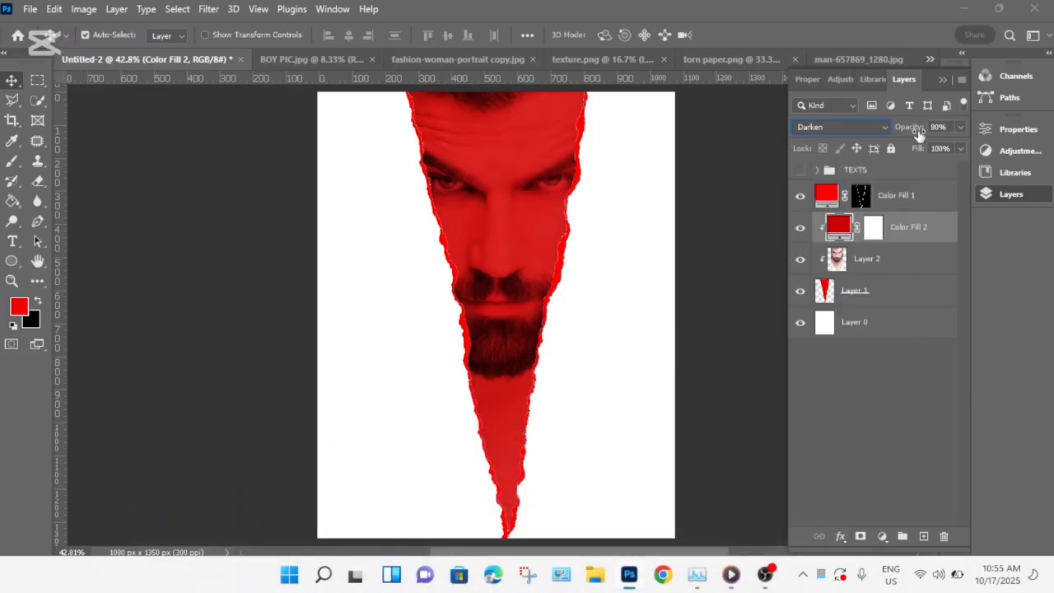
pyautogui.click(959, 126)
pyautogui.click(946, 148)
pyautogui.moveTo(949, 148); pyautogui.dragTo(952, 148)
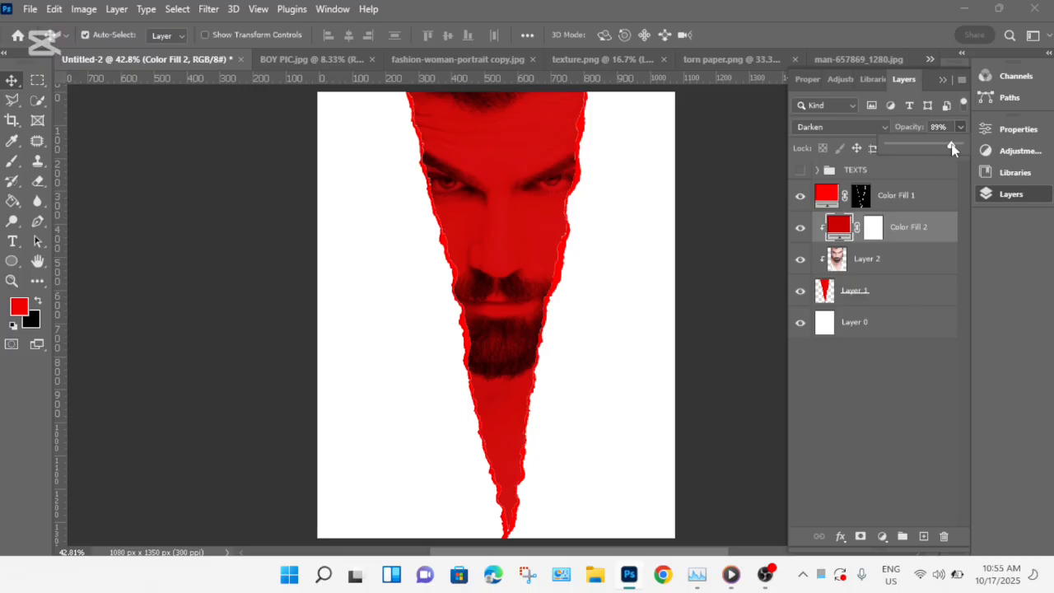
pyautogui.click(962, 128)
pyautogui.click(903, 349)
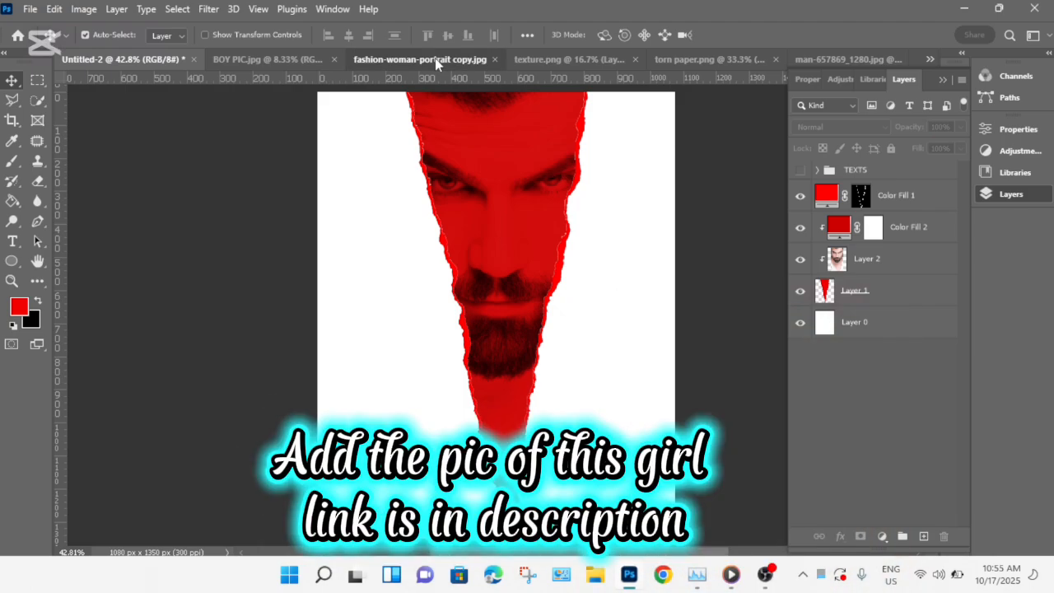
# Unlock the background of fashion-woman-portrait copy.jpg and copy the woman's photo into the Untitled-2 page as the topmost layer.
pyautogui.click(435, 59)
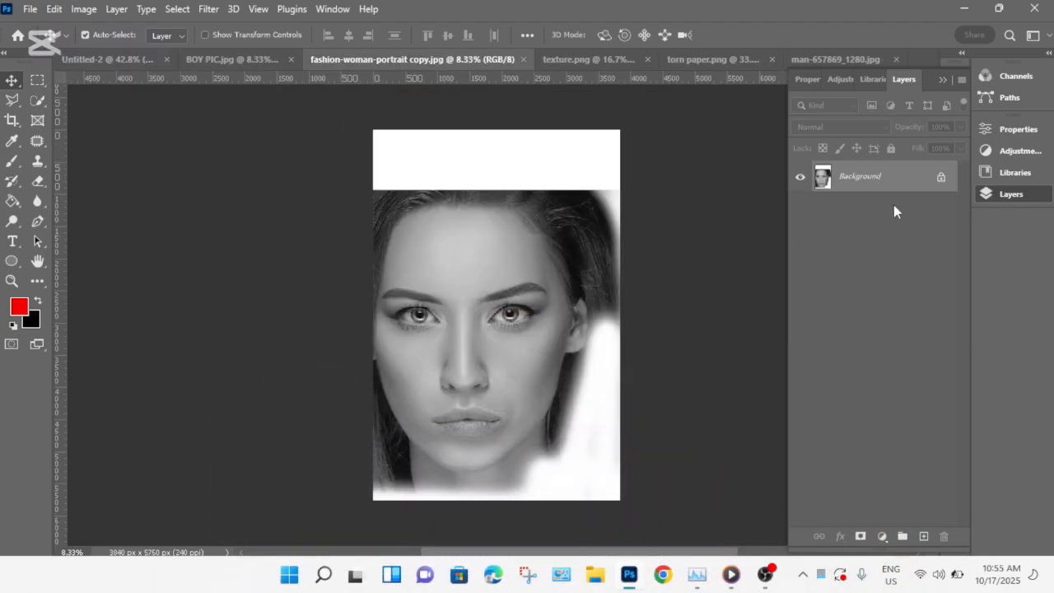
pyautogui.click(942, 179)
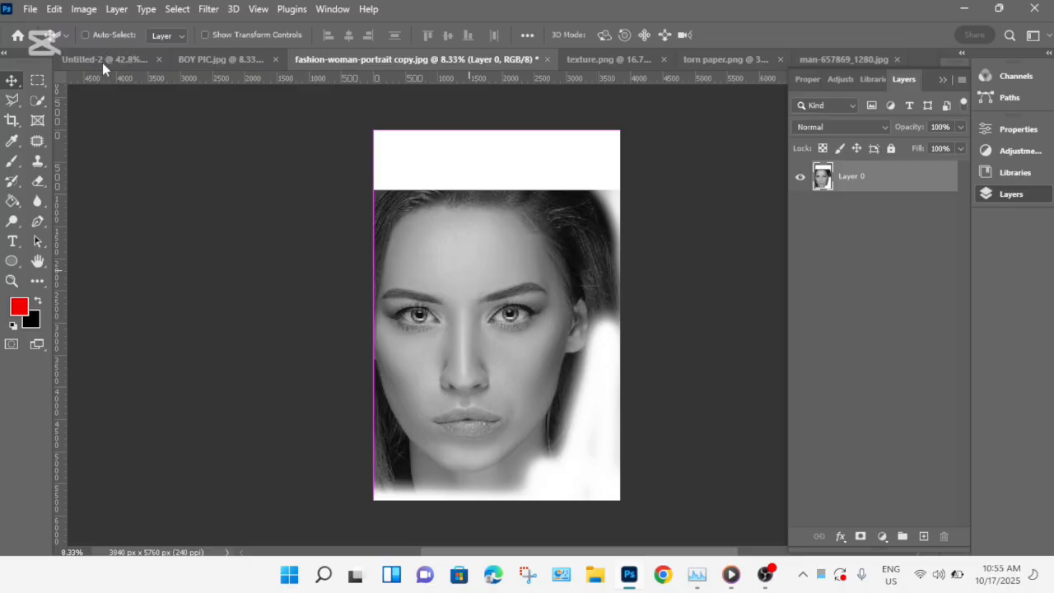
pyautogui.moveTo(102, 62); pyautogui.dragTo(317, 249)
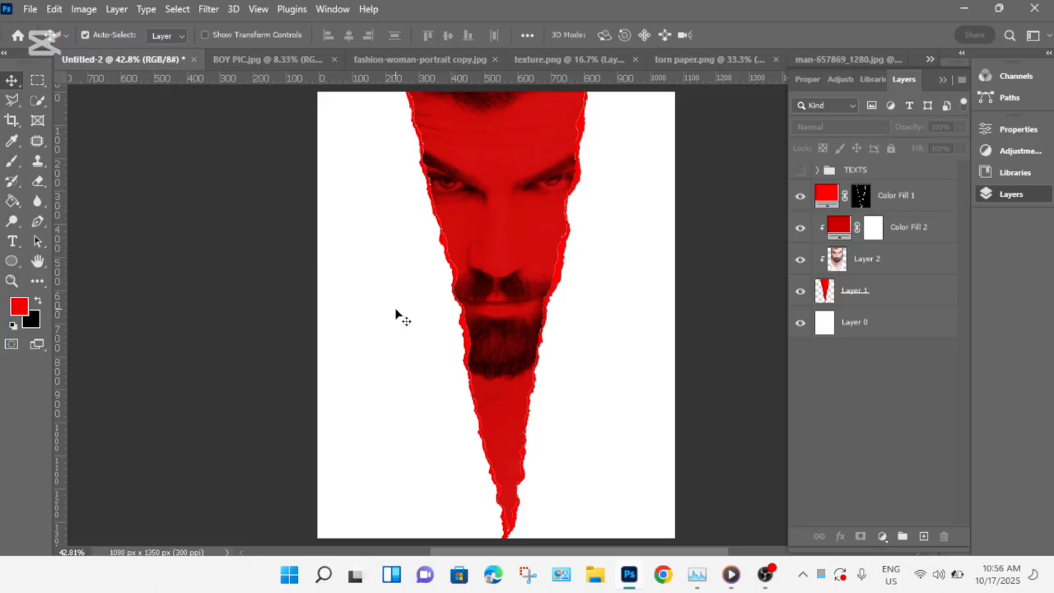
pyautogui.moveTo(396, 316); pyautogui.dragTo(396, 316)
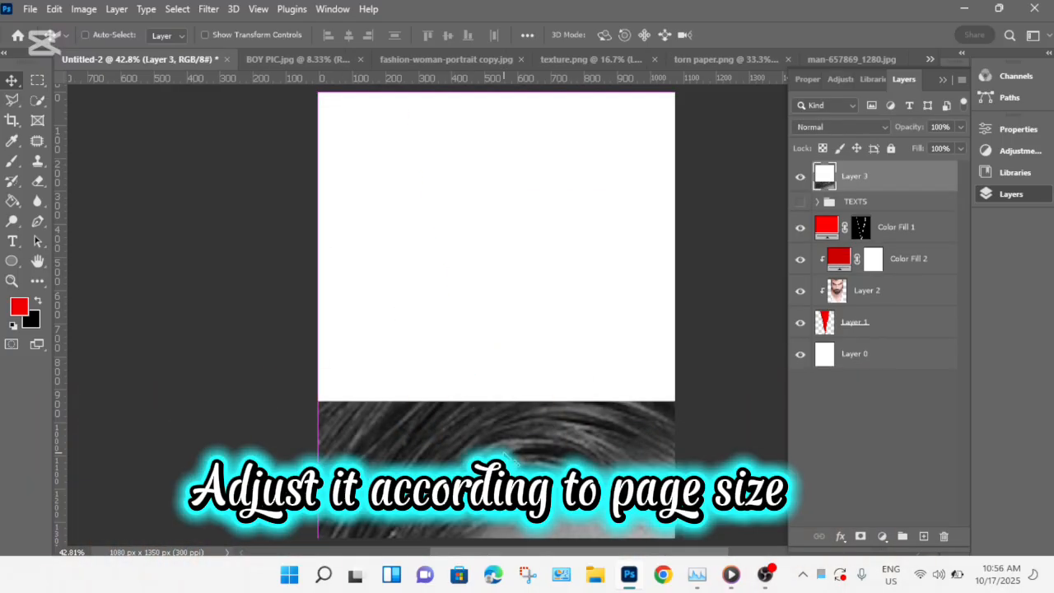
# Scale the woman's photo down to 14.97% and shift it slightly past the left edge of the page.
pyautogui.hotkey('ctrl', 't')
pyautogui.hotkey('ctrl', '0')
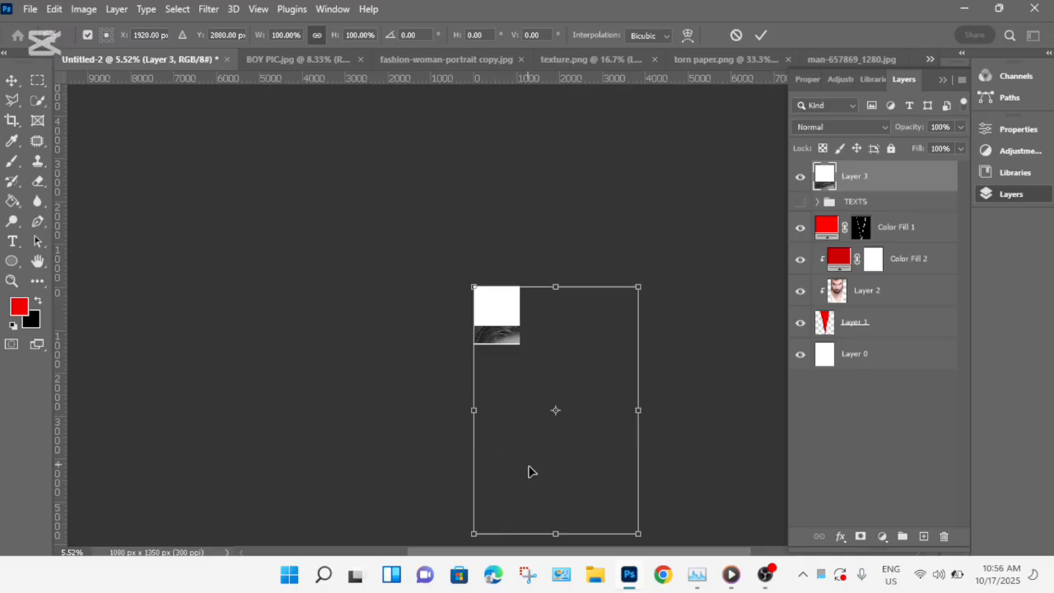
pyautogui.moveTo(641, 531); pyautogui.dragTo(483, 335)
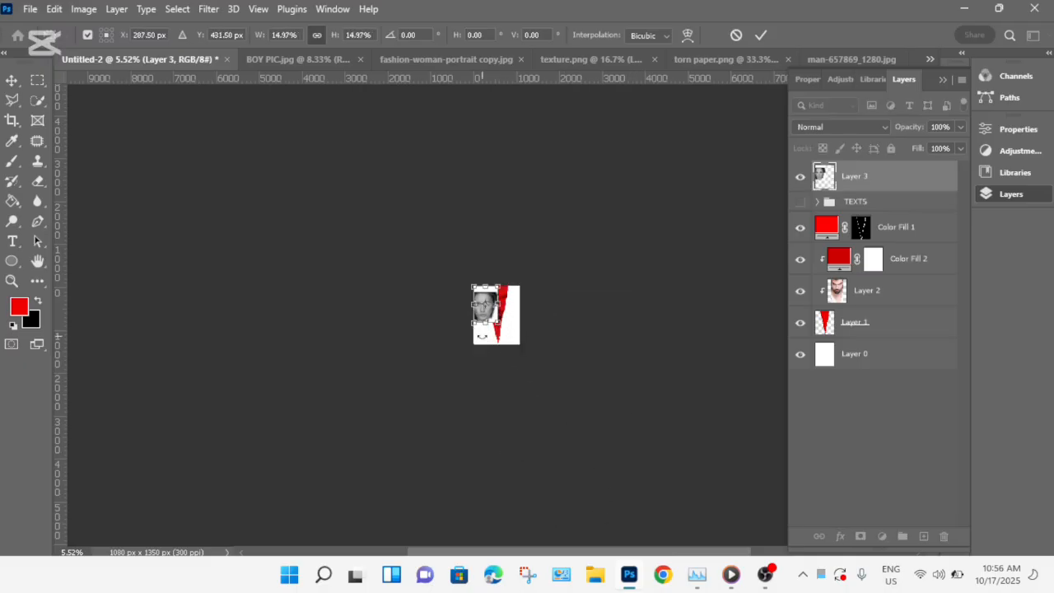
pyautogui.hotkey('ctrl', '0')
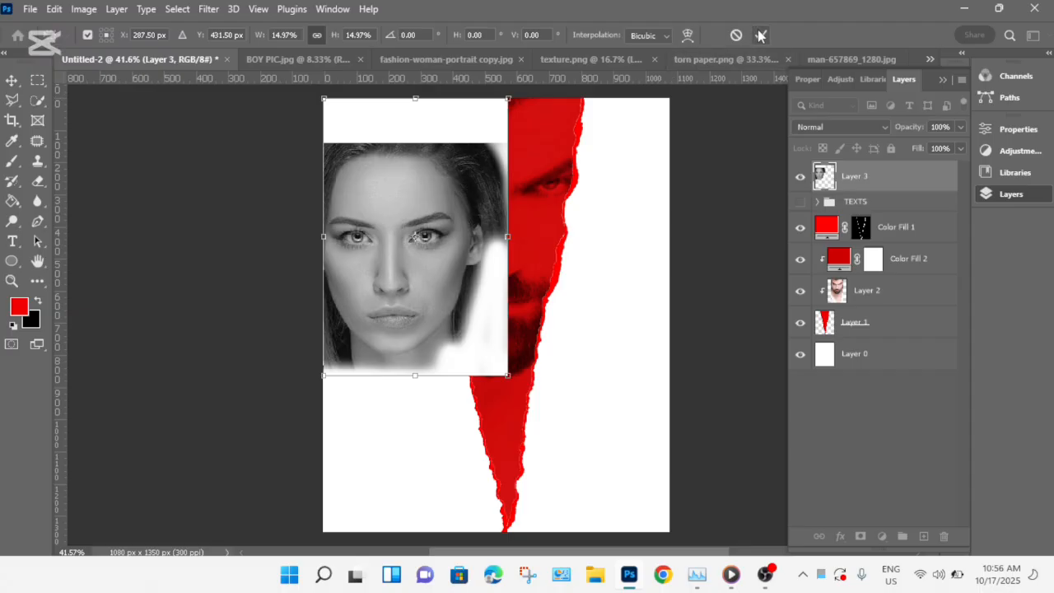
pyautogui.click(761, 34)
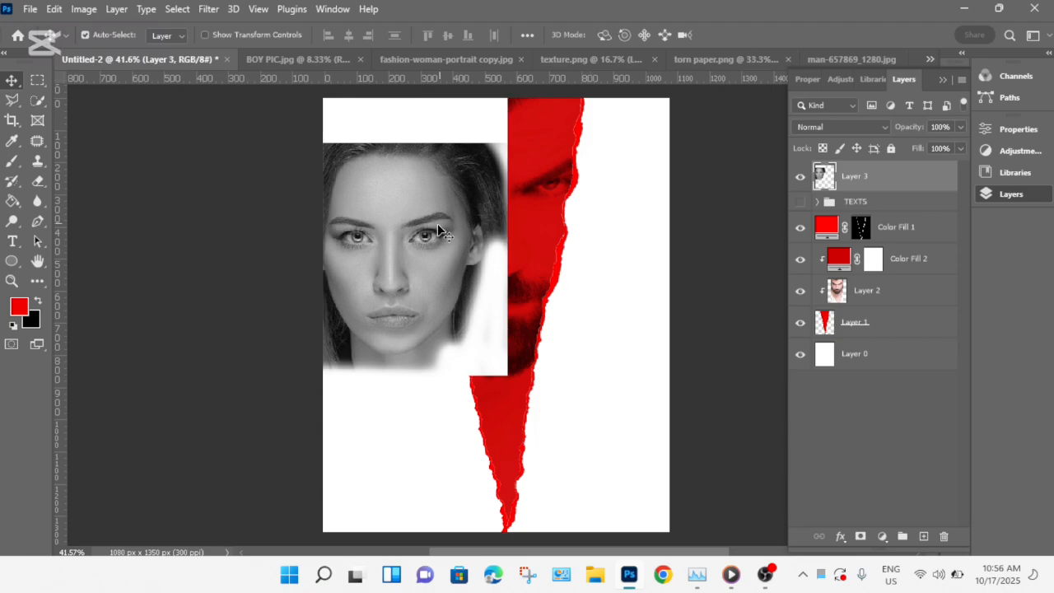
pyautogui.moveTo(434, 231); pyautogui.dragTo(419, 234)
pyautogui.moveTo(414, 234); pyautogui.dragTo(414, 234)
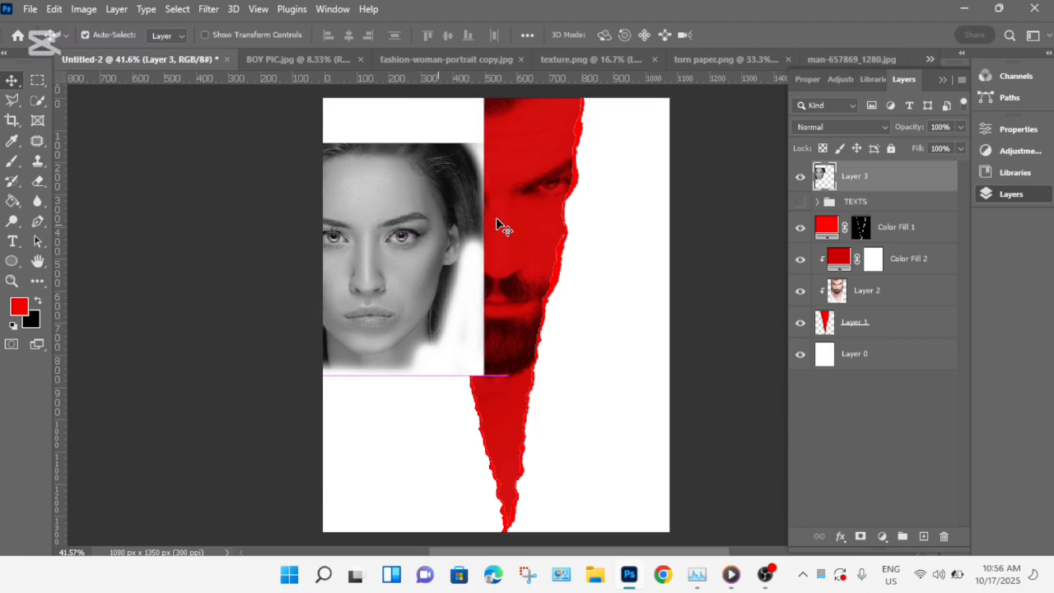
# Add a Solid Color fill layer in black #000000 directly above Layer 0 as the page background.
pyautogui.click(887, 367)
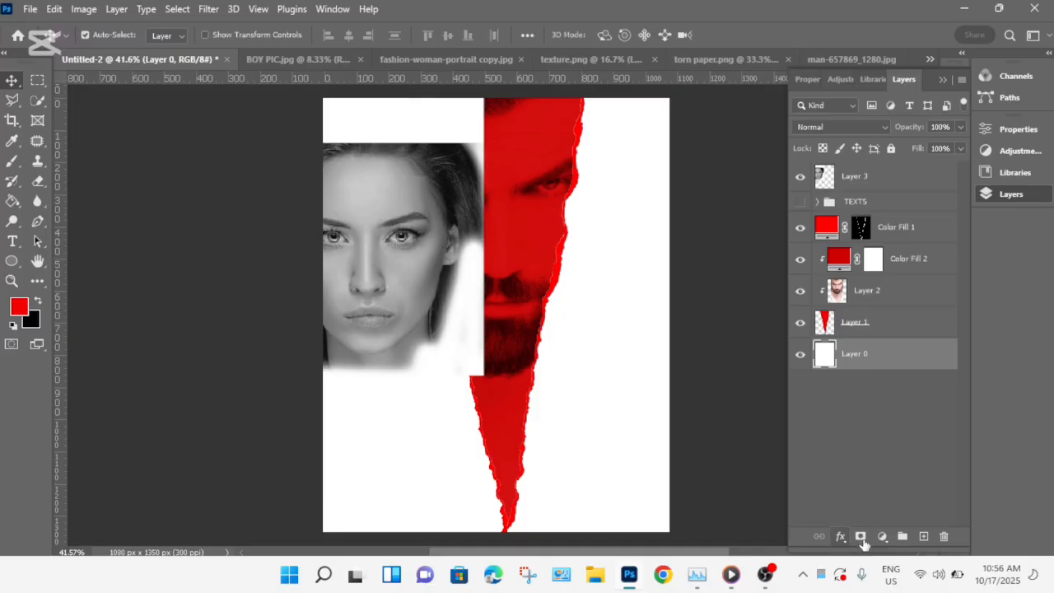
pyautogui.click(882, 536)
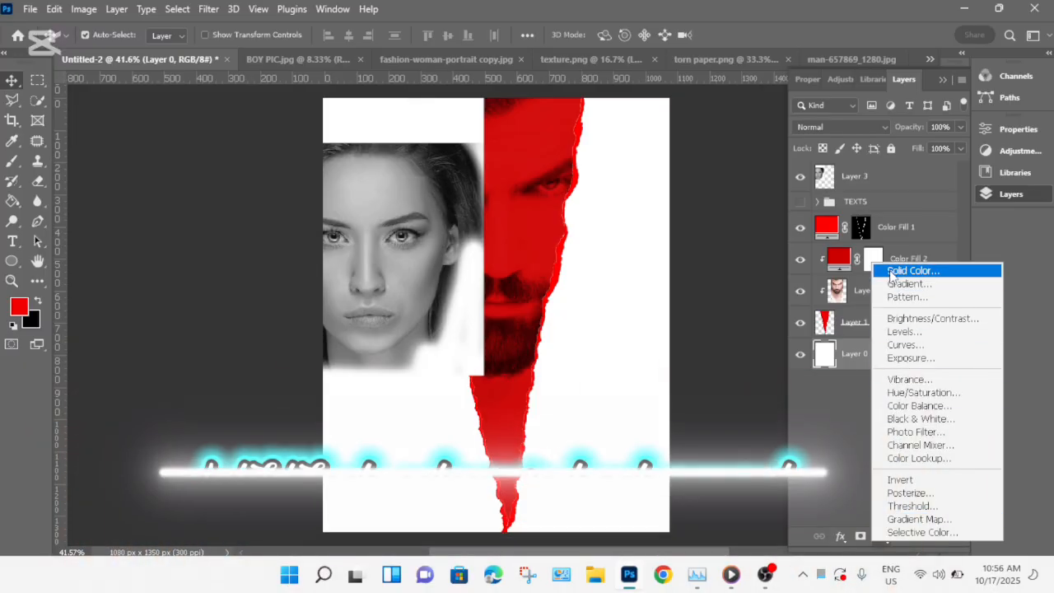
pyautogui.click(891, 272)
pyautogui.click(98, 191)
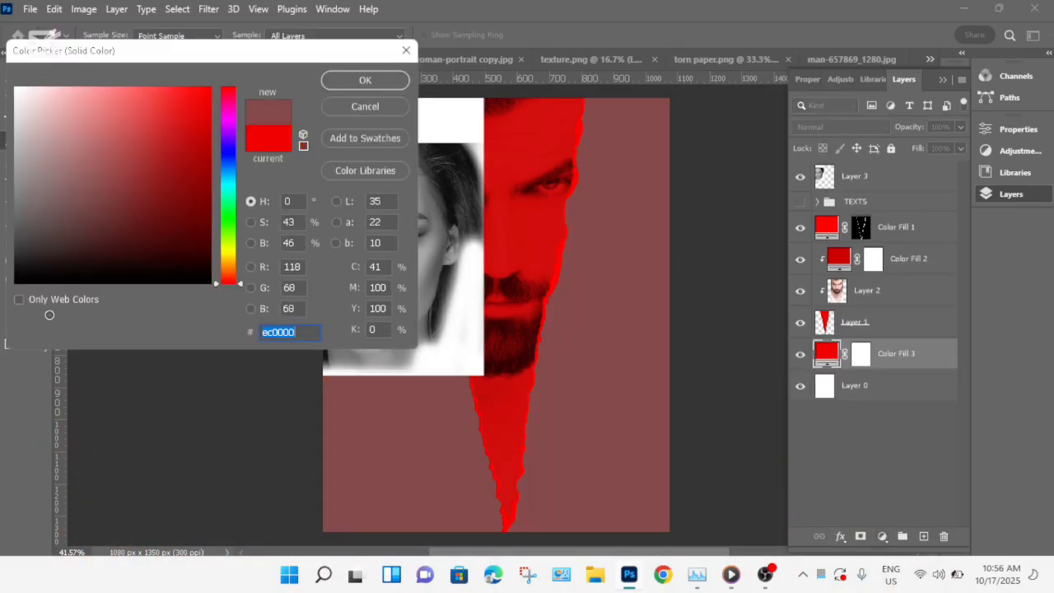
pyautogui.moveTo(50, 315); pyautogui.dragTo(4, 338)
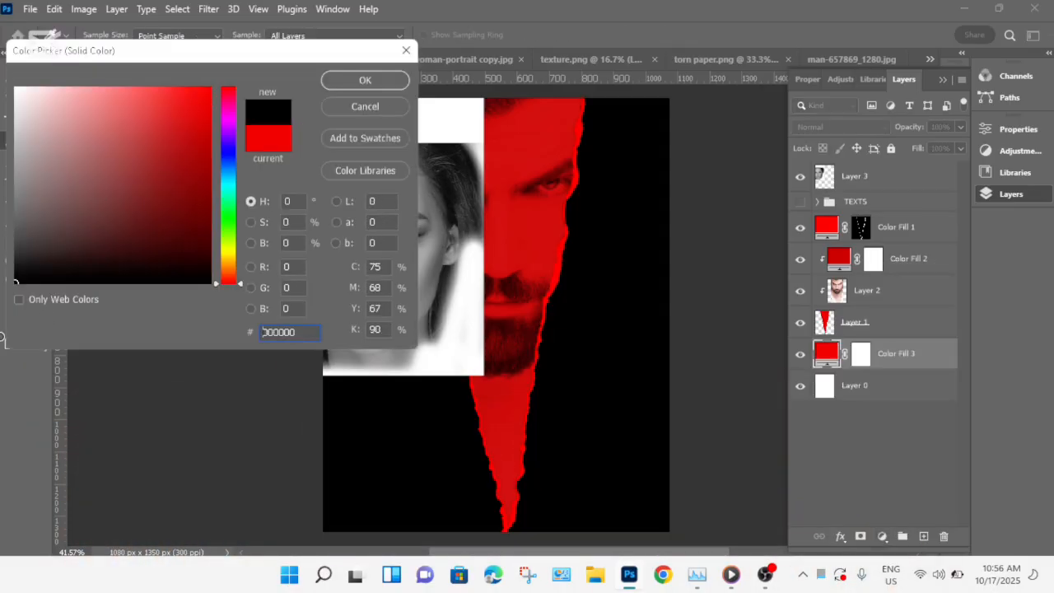
pyautogui.click(346, 83)
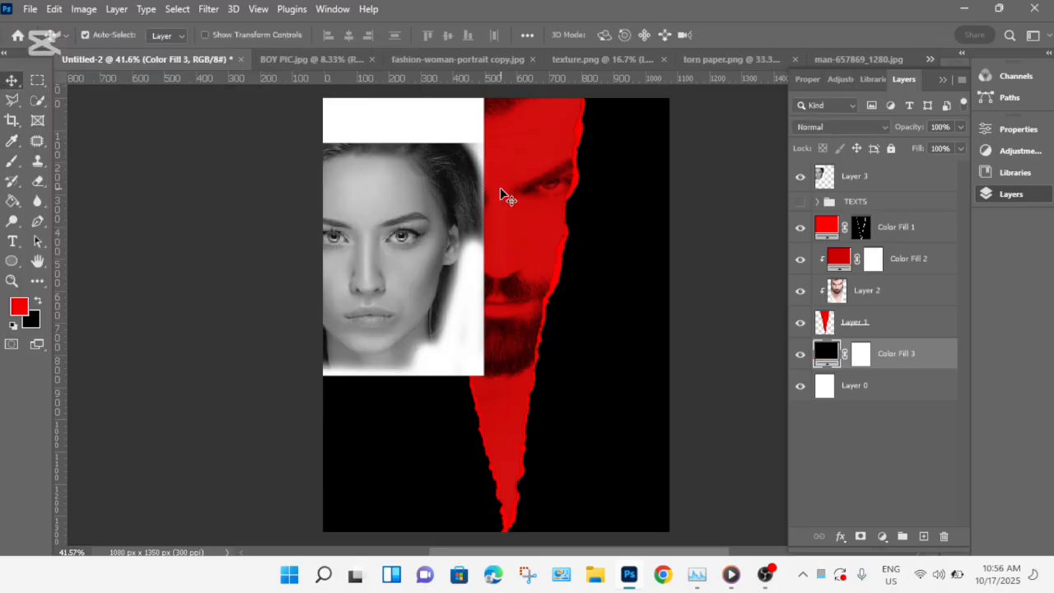
# Enlarge the woman's photo to 170.26% and position it so it extends past the left edge of the page.
pyautogui.moveTo(460, 224); pyautogui.dragTo(578, 237)
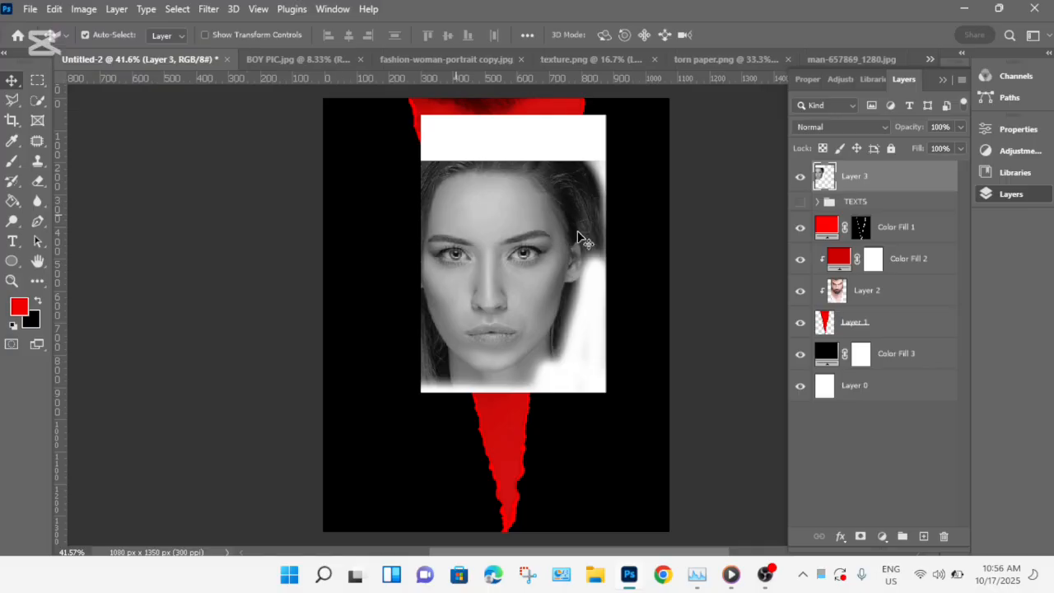
pyautogui.hotkey('ctrl', 't')
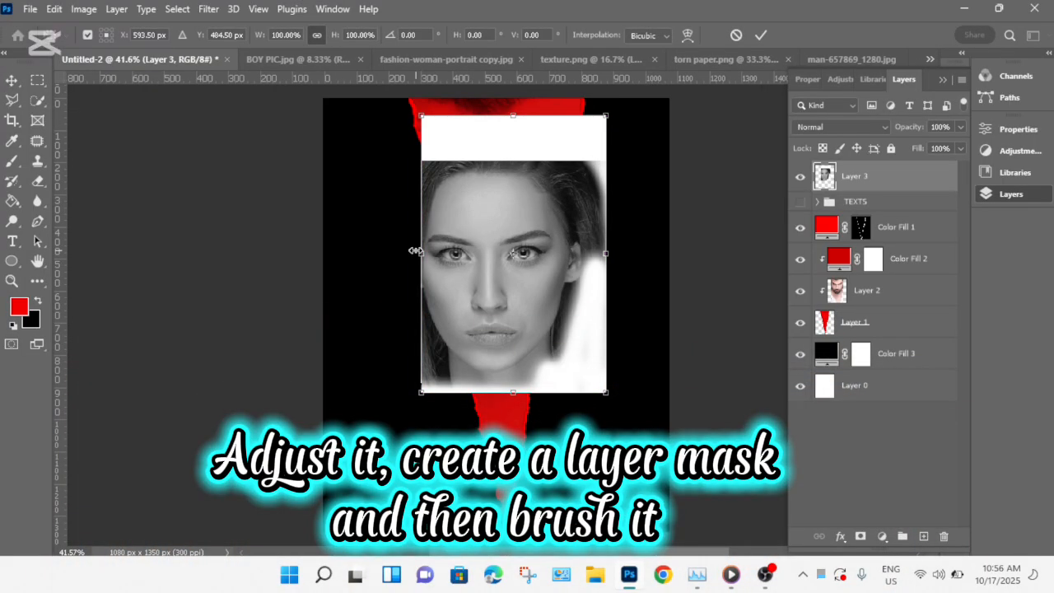
pyautogui.moveTo(415, 250); pyautogui.dragTo(292, 247)
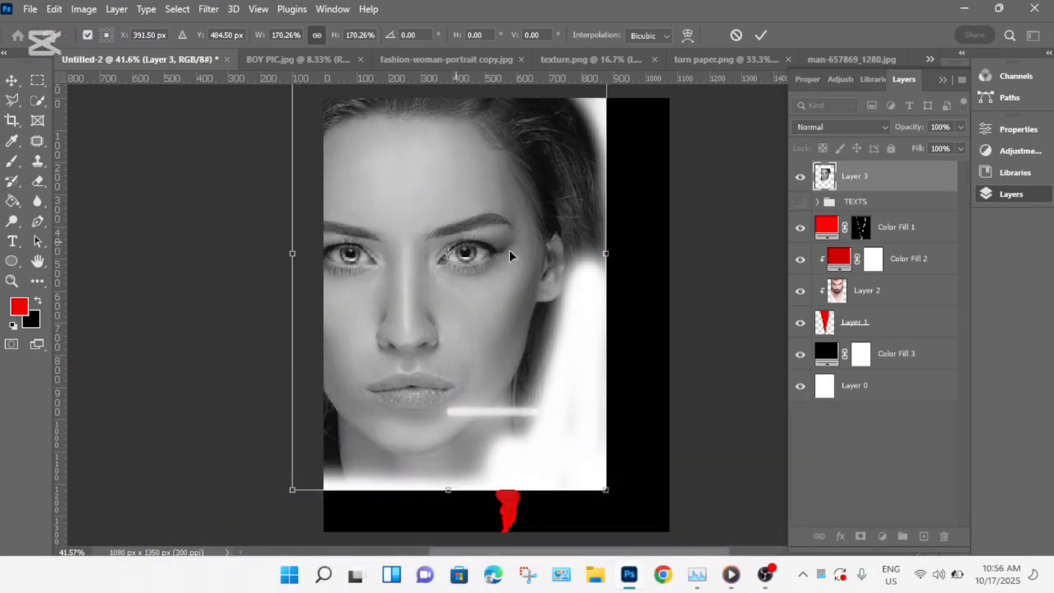
pyautogui.moveTo(509, 252); pyautogui.dragTo(494, 256)
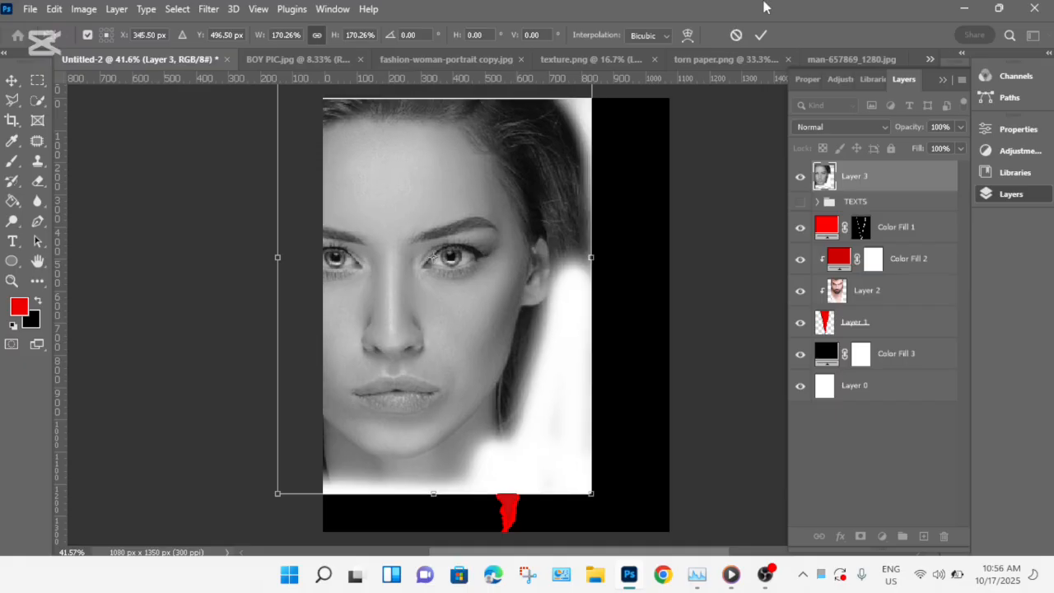
pyautogui.click(760, 34)
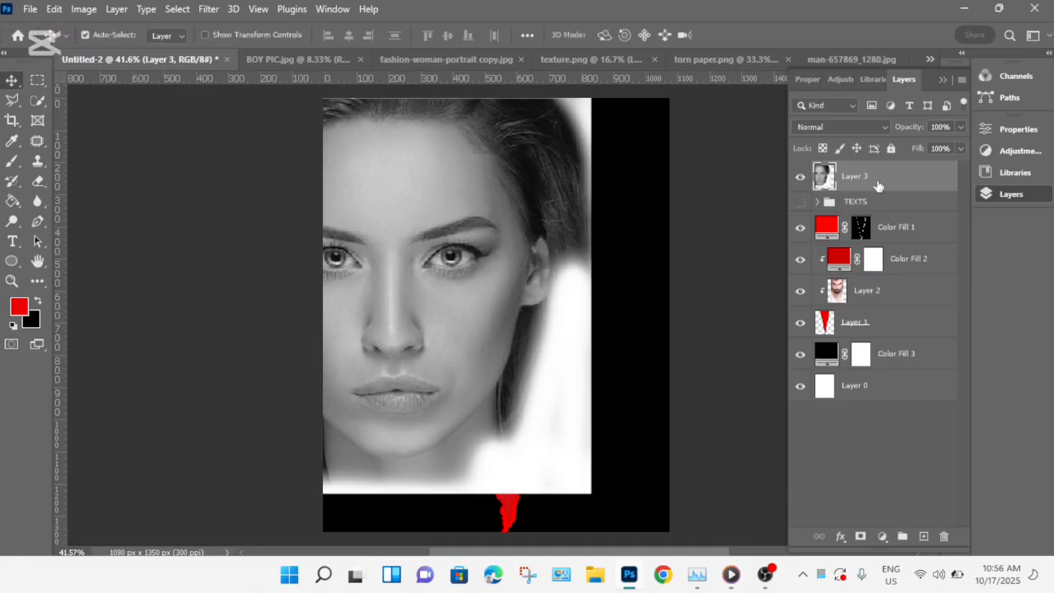
# Place the woman's photo layer between Layer 1 and Color Fill 3, and shift the photo slightly up and right.
pyautogui.moveTo(878, 186); pyautogui.dragTo(908, 353)
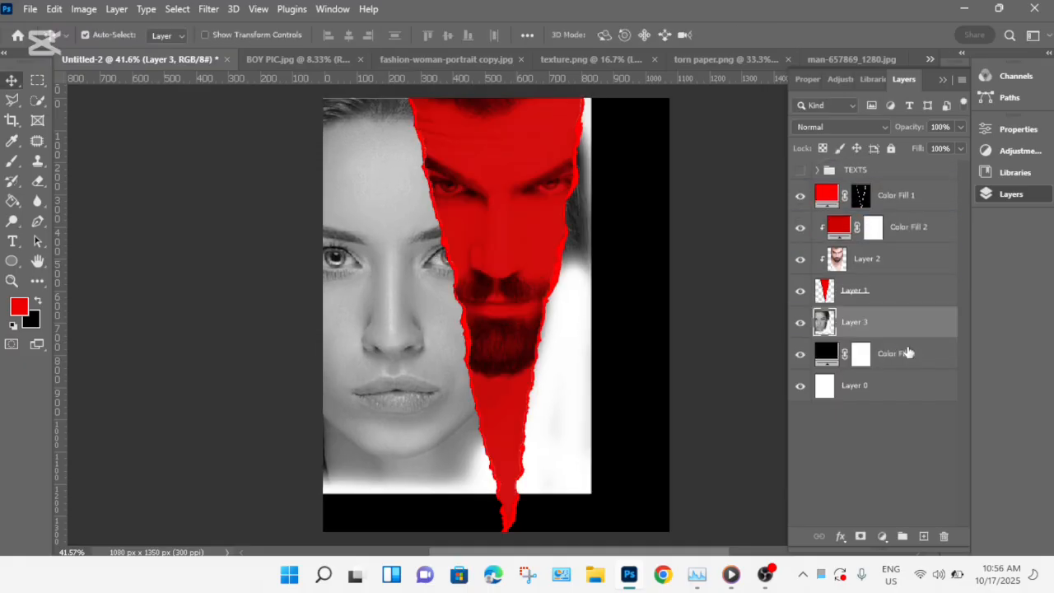
pyautogui.moveTo(574, 349); pyautogui.dragTo(598, 314)
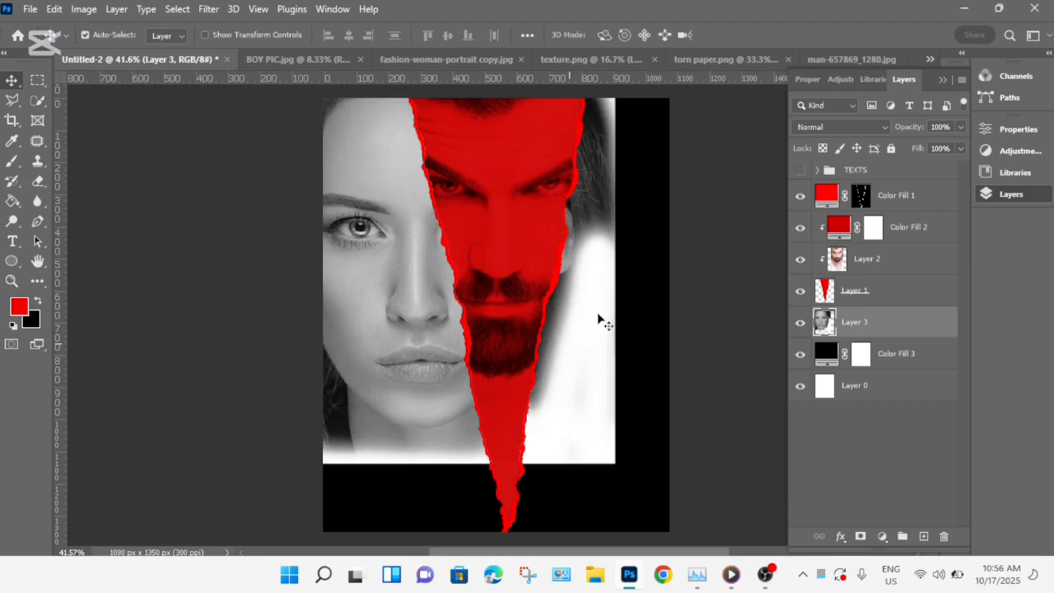
# Add a layer mask to the woman's photo and brush away everything right of the torn V, raising brush flow to 78%.
pyautogui.click(861, 536)
pyautogui.press('b')
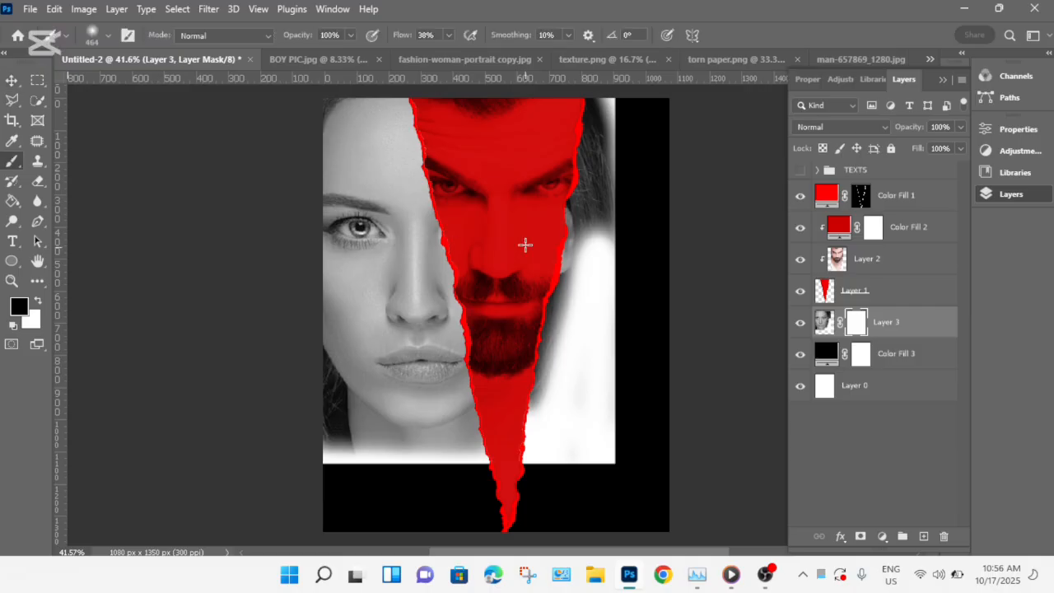
pyautogui.moveTo(577, 250)
pyautogui.mouseDown()
pyautogui.moveTo(603, 98)
pyautogui.moveTo(631, 180)
pyautogui.moveTo(629, 243)
pyautogui.mouseUp()
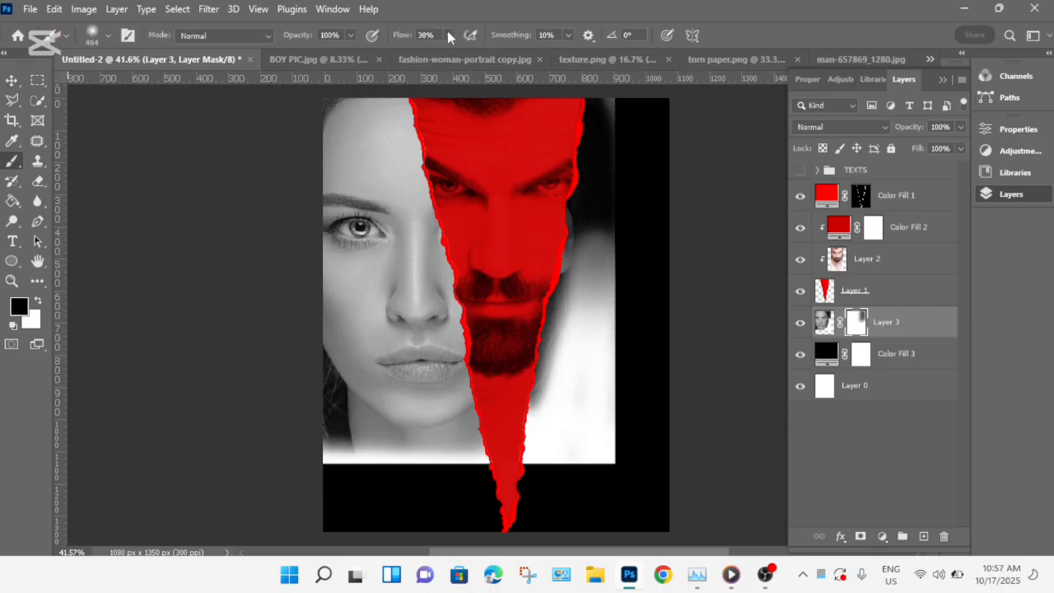
pyautogui.moveTo(449, 35); pyautogui.dragTo(452, 56)
pyautogui.moveTo(549, 129)
pyautogui.mouseDown()
pyautogui.moveTo(566, 155)
pyautogui.moveTo(602, 136)
pyautogui.moveTo(615, 184)
pyautogui.moveTo(589, 138)
pyautogui.moveTo(613, 351)
pyautogui.moveTo(573, 229)
pyautogui.moveTo(572, 401)
pyautogui.moveTo(556, 297)
pyautogui.moveTo(556, 381)
pyautogui.moveTo(565, 475)
pyautogui.moveTo(579, 394)
pyautogui.moveTo(612, 485)
pyautogui.moveTo(612, 360)
pyautogui.moveTo(529, 412)
pyautogui.moveTo(544, 471)
pyautogui.mouseUp()
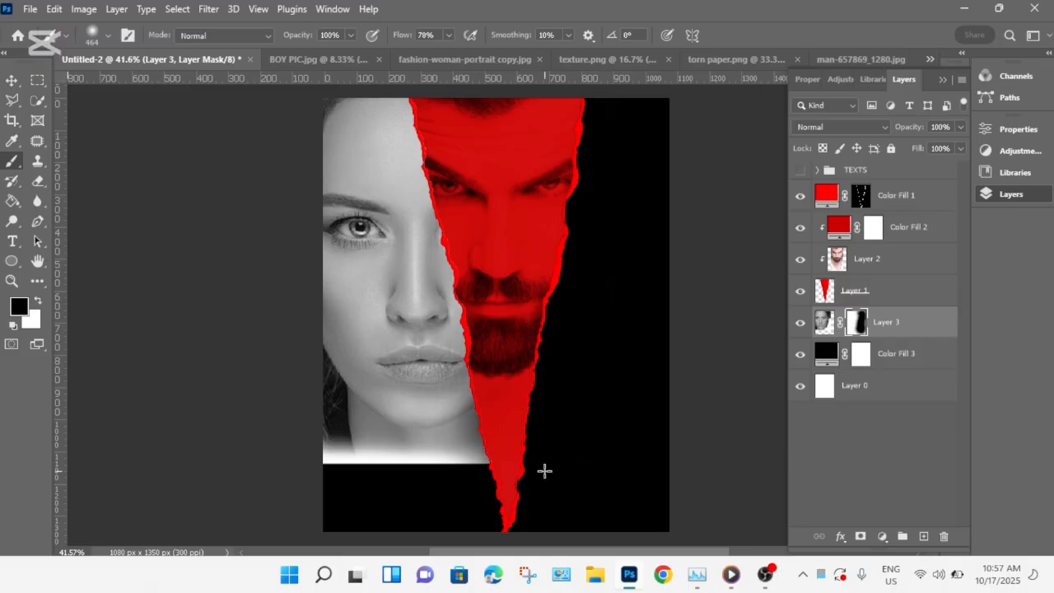
# Set the soft round brush to 46% flow and a size of 180 px.
pyautogui.click(448, 36)
pyautogui.moveTo(441, 52); pyautogui.dragTo(431, 55)
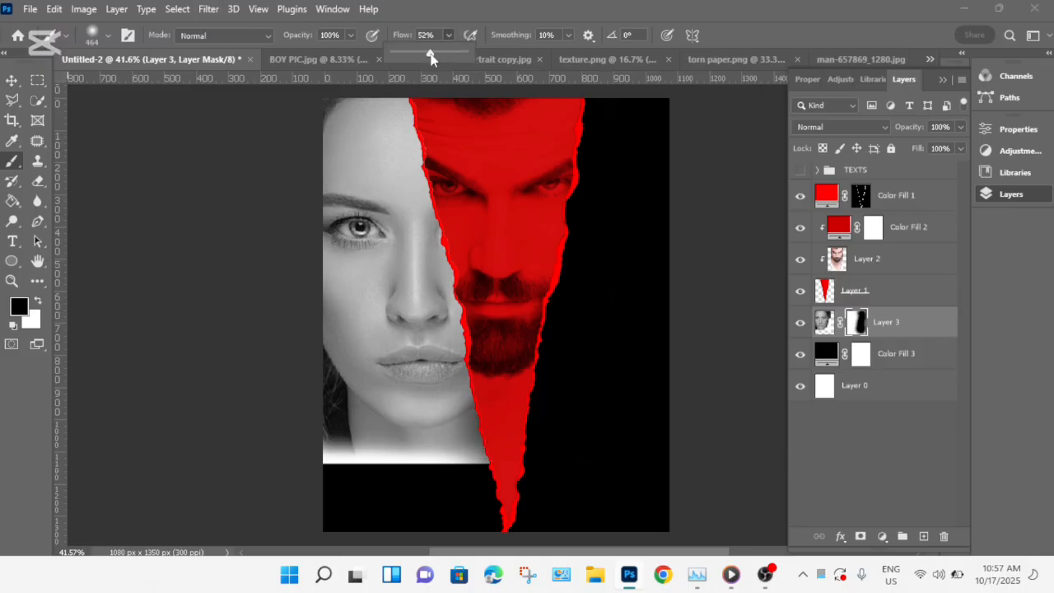
pyautogui.click(108, 35)
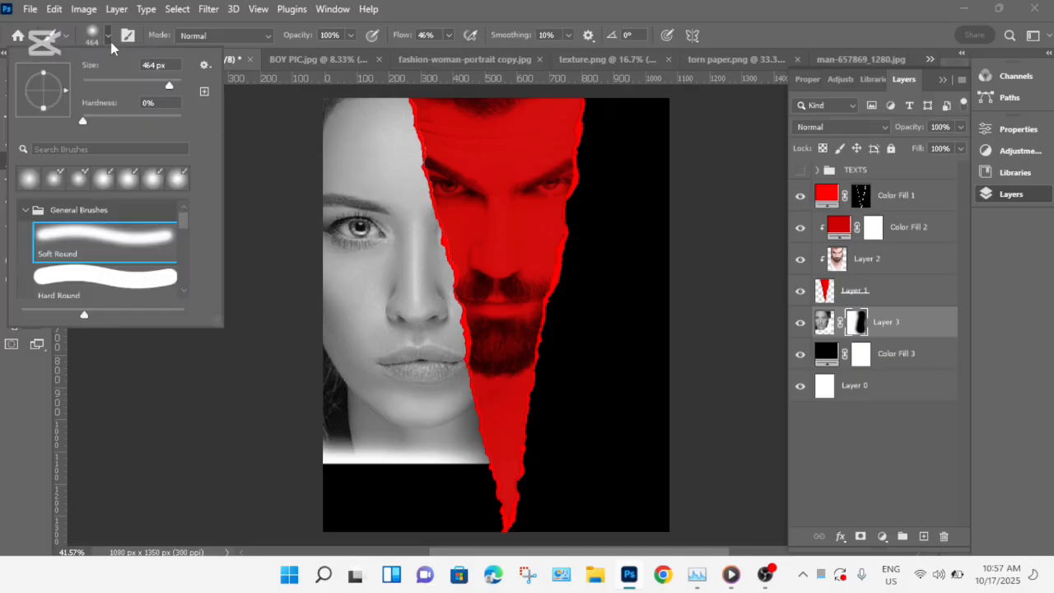
pyautogui.click(152, 84)
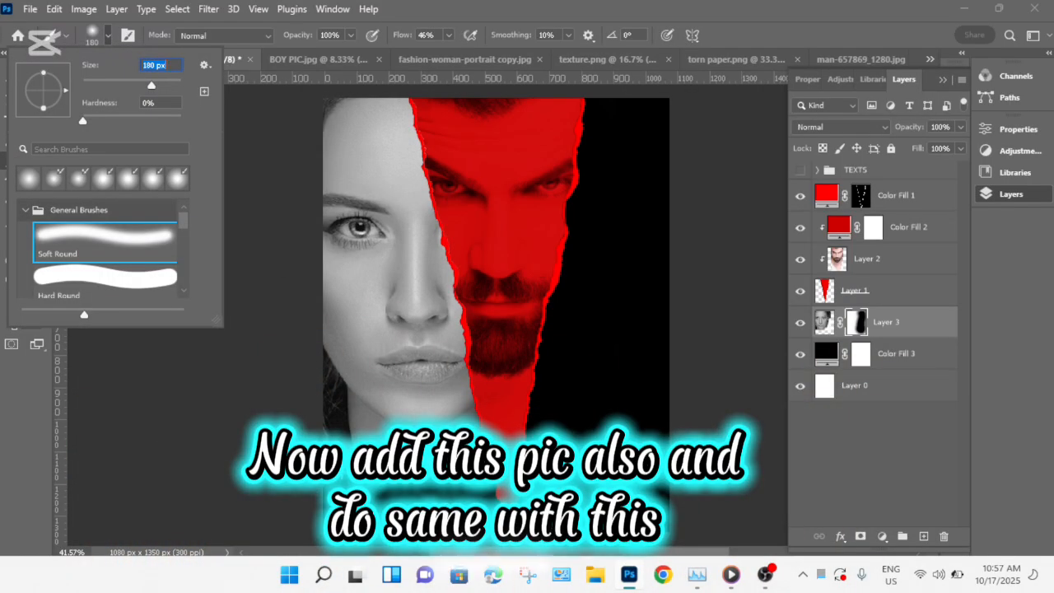
pyautogui.click(422, 7)
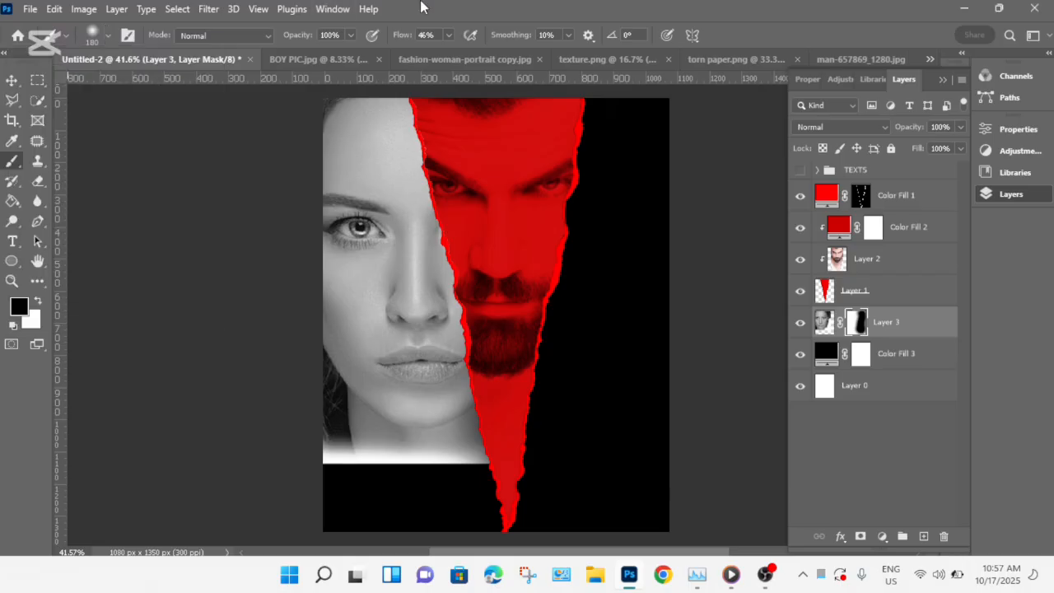
# Unlock the background of BOY PIC.jpg and copy the photo into the Untitled-2 page directly above the woman's photo.
pyautogui.click(10, 80)
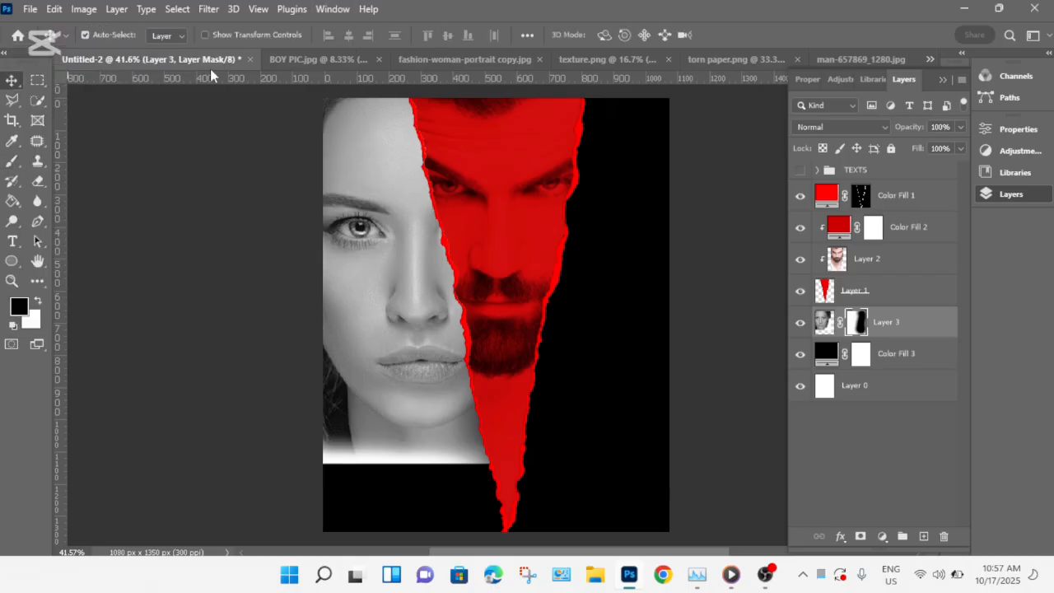
pyautogui.click(285, 58)
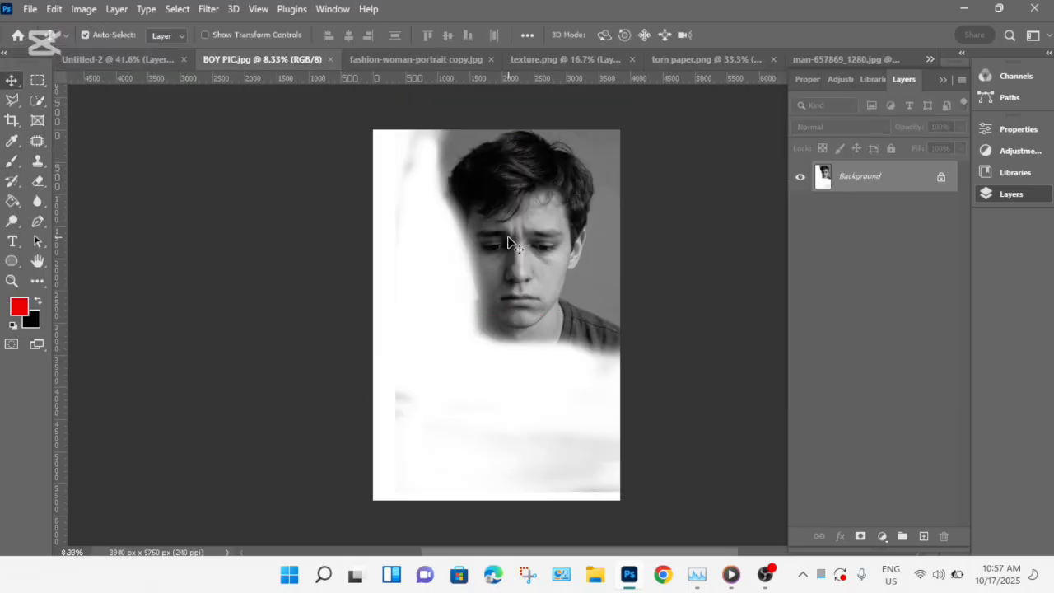
pyautogui.click(941, 178)
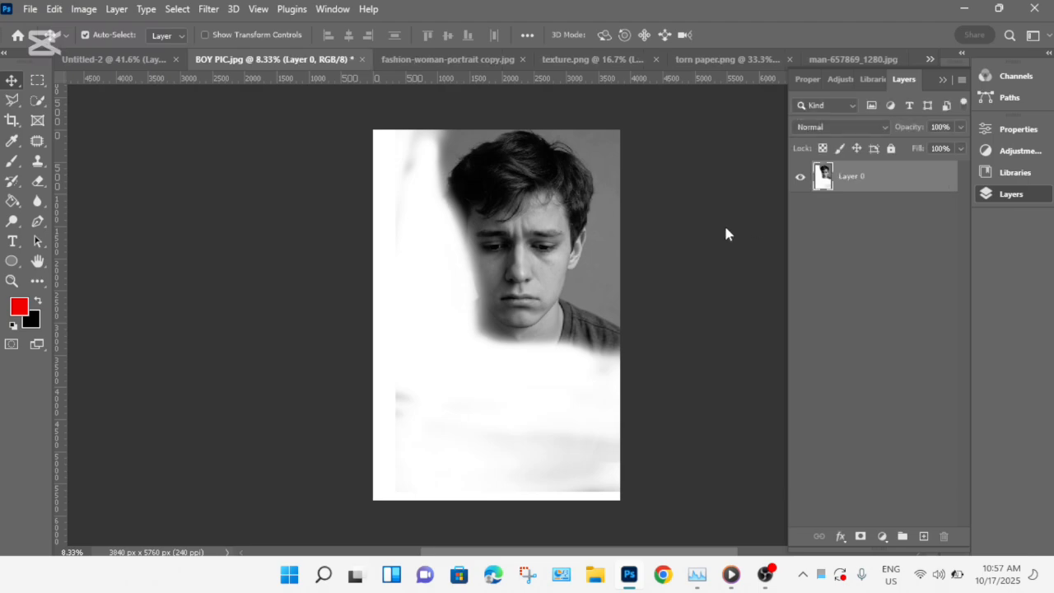
pyautogui.moveTo(461, 207); pyautogui.dragTo(464, 276)
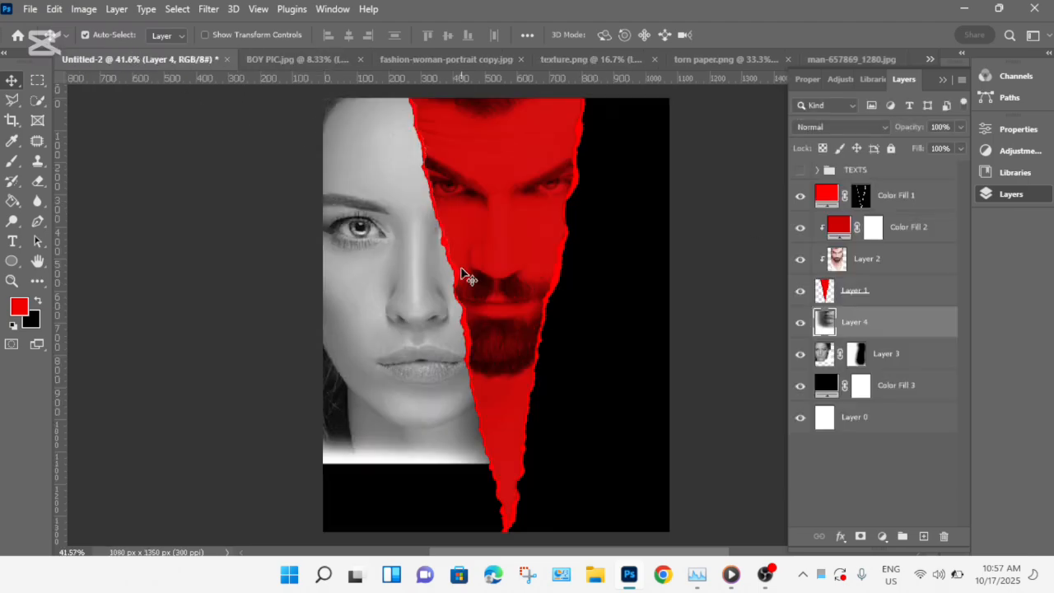
# Scale the boy's photo down to 31.67% and position his face along the right side of the torn V.
pyautogui.hotkey('ctrl', 't')
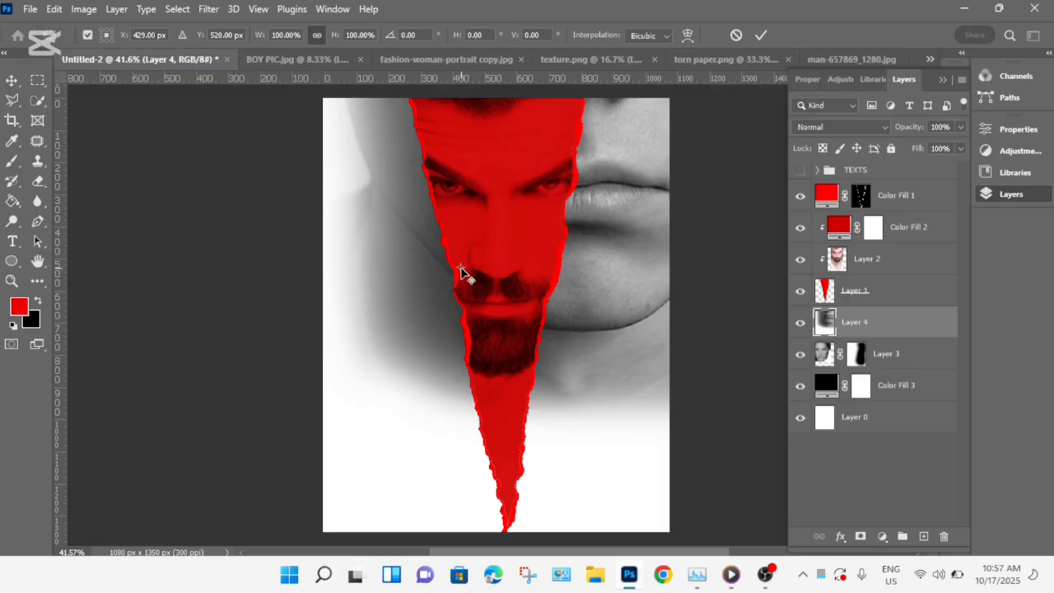
pyautogui.hotkey('ctrl', '0')
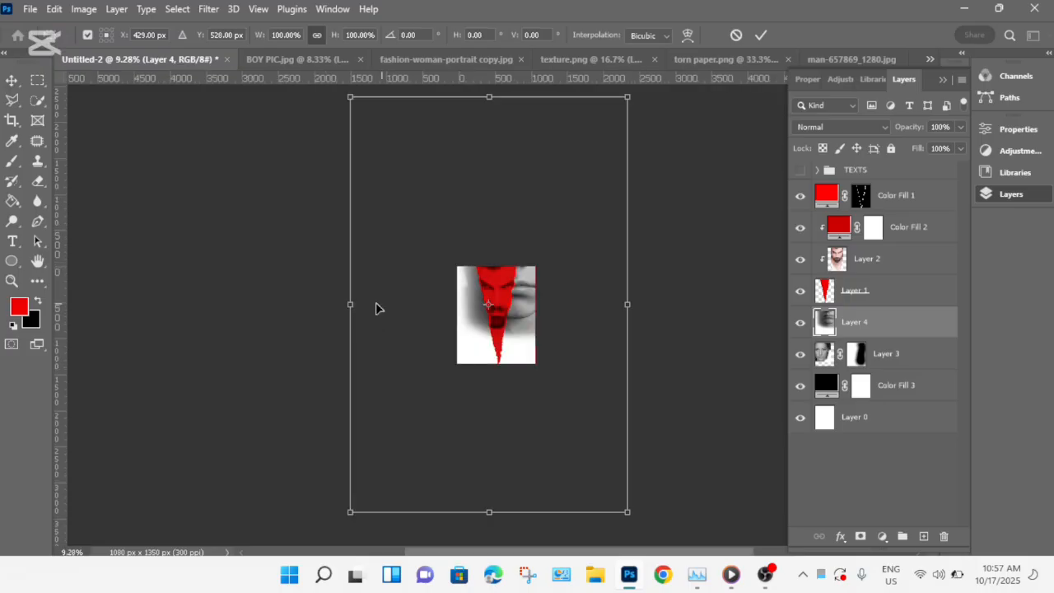
pyautogui.moveTo(350, 305); pyautogui.dragTo(523, 340)
pyautogui.hotkey('ctrl', '0')
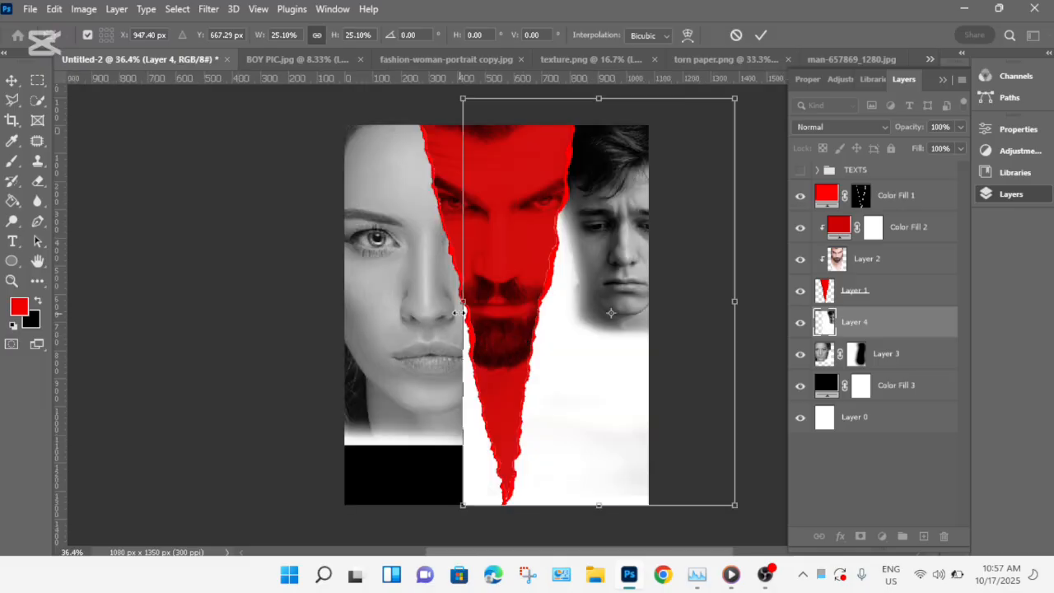
pyautogui.moveTo(458, 308); pyautogui.dragTo(388, 329)
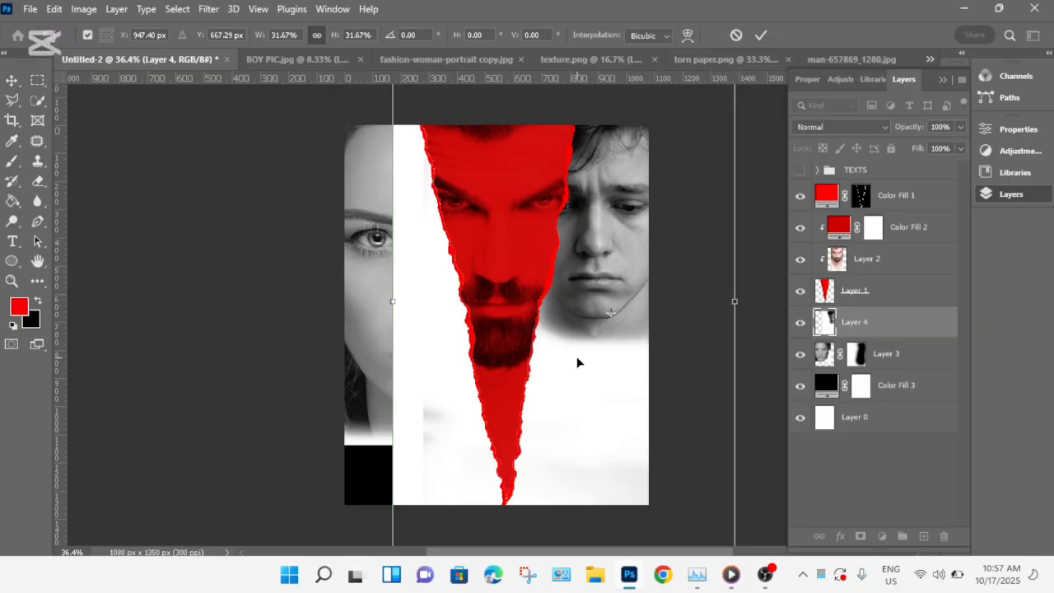
pyautogui.moveTo(576, 363); pyautogui.dragTo(563, 424)
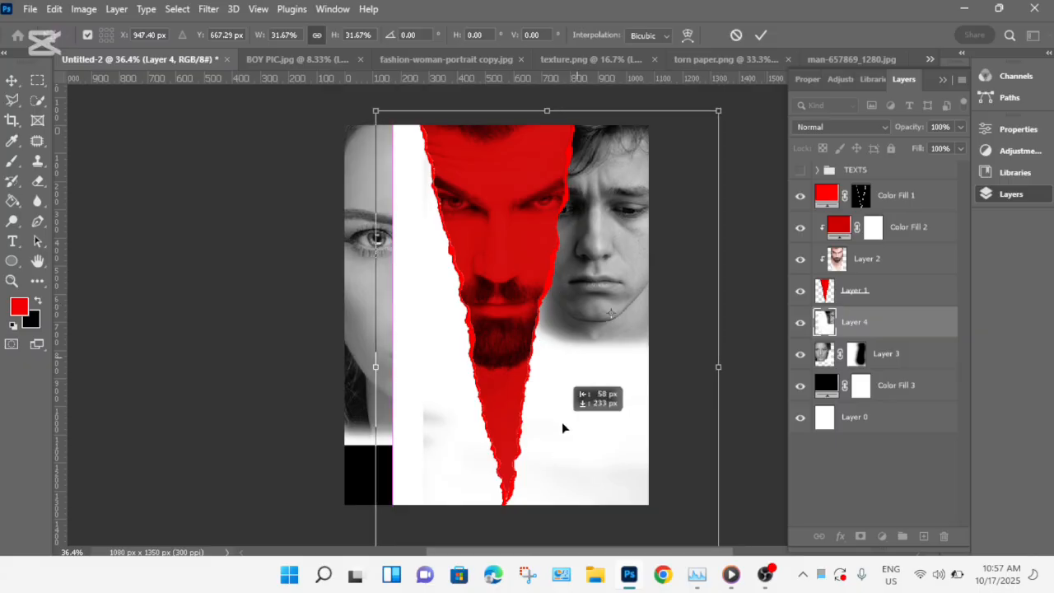
pyautogui.click(761, 37)
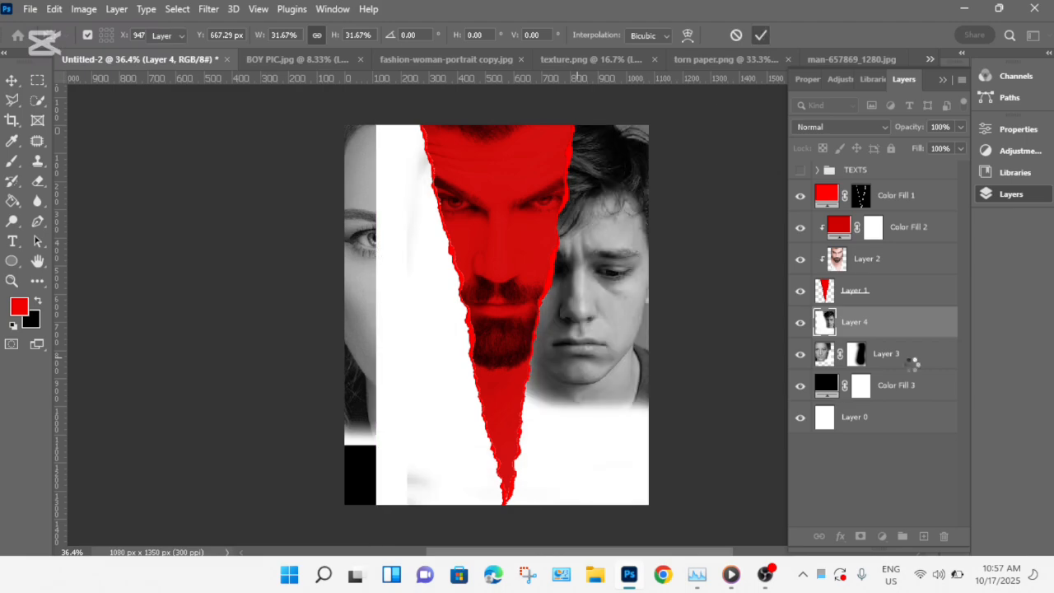
# Add a layer mask to the boy's photo and brush away its white areas over the woman's face and across the page bottom.
pyautogui.click(862, 537)
pyautogui.moveTo(418, 247)
pyautogui.mouseDown()
pyautogui.moveTo(381, 121)
pyautogui.moveTo(418, 165)
pyautogui.moveTo(357, 239)
pyautogui.moveTo(358, 151)
pyautogui.moveTo(401, 265)
pyautogui.moveTo(381, 303)
pyautogui.moveTo(410, 321)
pyautogui.moveTo(451, 297)
pyautogui.moveTo(458, 167)
pyautogui.mouseUp()
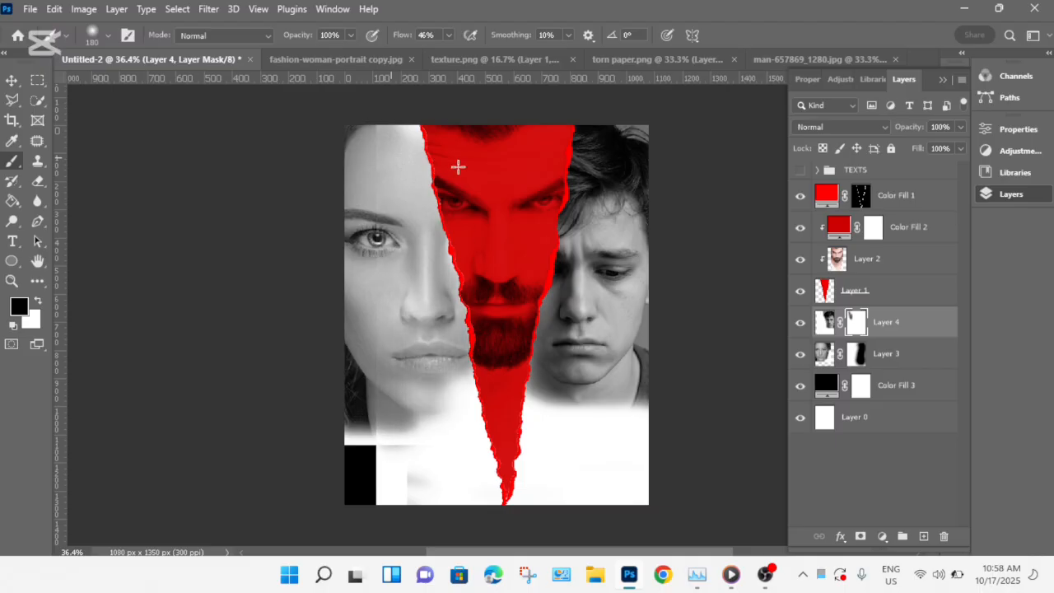
pyautogui.moveTo(450, 262)
pyautogui.mouseDown()
pyautogui.moveTo(448, 460)
pyautogui.moveTo(457, 343)
pyautogui.moveTo(459, 459)
pyautogui.moveTo(472, 391)
pyautogui.moveTo(431, 456)
pyautogui.moveTo(396, 475)
pyautogui.moveTo(384, 413)
pyautogui.moveTo(386, 493)
pyautogui.moveTo(481, 496)
pyautogui.moveTo(402, 482)
pyautogui.moveTo(564, 499)
pyautogui.moveTo(380, 471)
pyautogui.moveTo(339, 482)
pyautogui.moveTo(363, 493)
pyautogui.moveTo(409, 489)
pyautogui.moveTo(348, 446)
pyautogui.mouseUp()
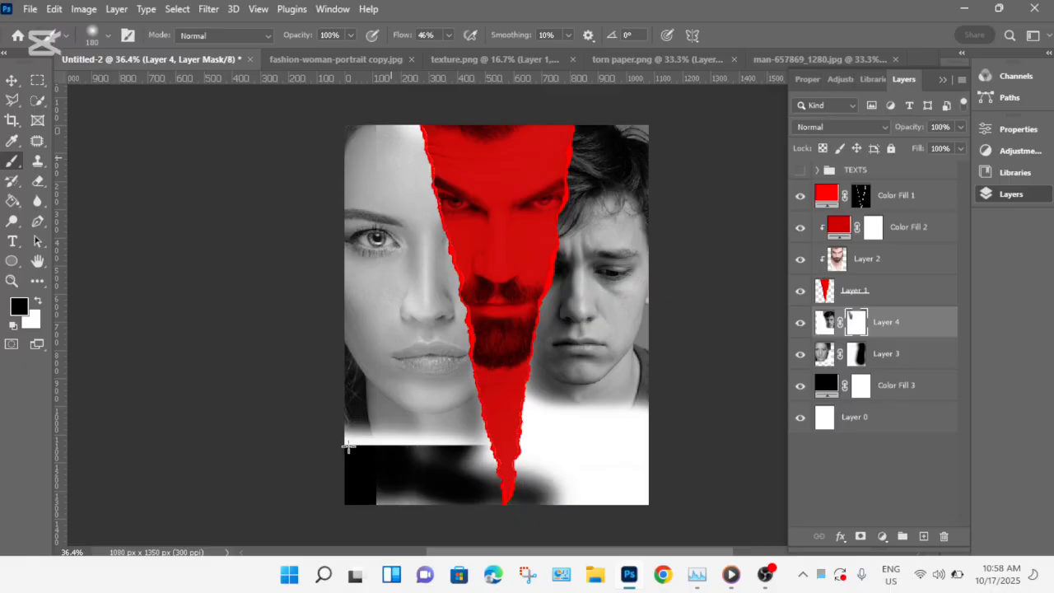
pyautogui.moveTo(420, 440)
pyautogui.mouseDown()
pyautogui.moveTo(716, 443)
pyautogui.moveTo(613, 458)
pyautogui.moveTo(477, 459)
pyautogui.moveTo(675, 462)
pyautogui.moveTo(500, 452)
pyautogui.moveTo(570, 450)
pyautogui.moveTo(683, 479)
pyautogui.moveTo(465, 480)
pyautogui.moveTo(543, 469)
pyautogui.moveTo(637, 487)
pyautogui.moveTo(551, 484)
pyautogui.moveTo(673, 511)
pyautogui.moveTo(387, 490)
pyautogui.moveTo(390, 470)
pyautogui.moveTo(501, 492)
pyautogui.moveTo(475, 494)
pyautogui.moveTo(484, 513)
pyautogui.moveTo(389, 510)
pyautogui.moveTo(503, 499)
pyautogui.mouseUp()
pyautogui.moveTo(523, 421)
pyautogui.mouseDown()
pyautogui.moveTo(679, 410)
pyautogui.moveTo(616, 426)
pyautogui.moveTo(544, 422)
pyautogui.moveTo(674, 427)
pyautogui.moveTo(617, 435)
pyautogui.moveTo(500, 421)
pyautogui.moveTo(577, 422)
pyautogui.moveTo(483, 421)
pyautogui.mouseUp()
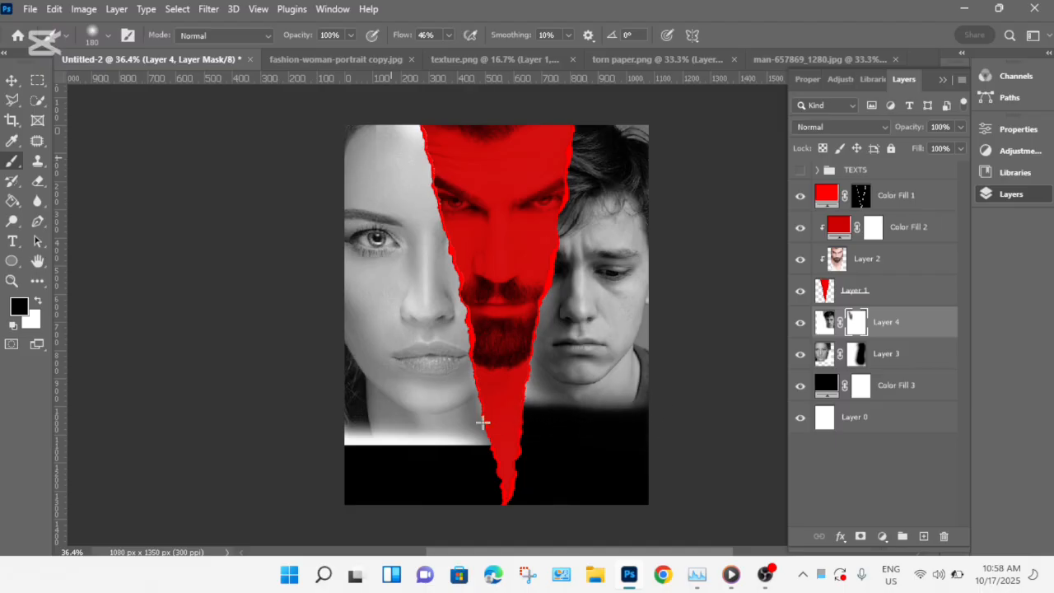
# Brush the white lower edge of the woman's photo into black on its layer mask, redoing the first stroke and raising flow to 72%.
pyautogui.click(853, 354)
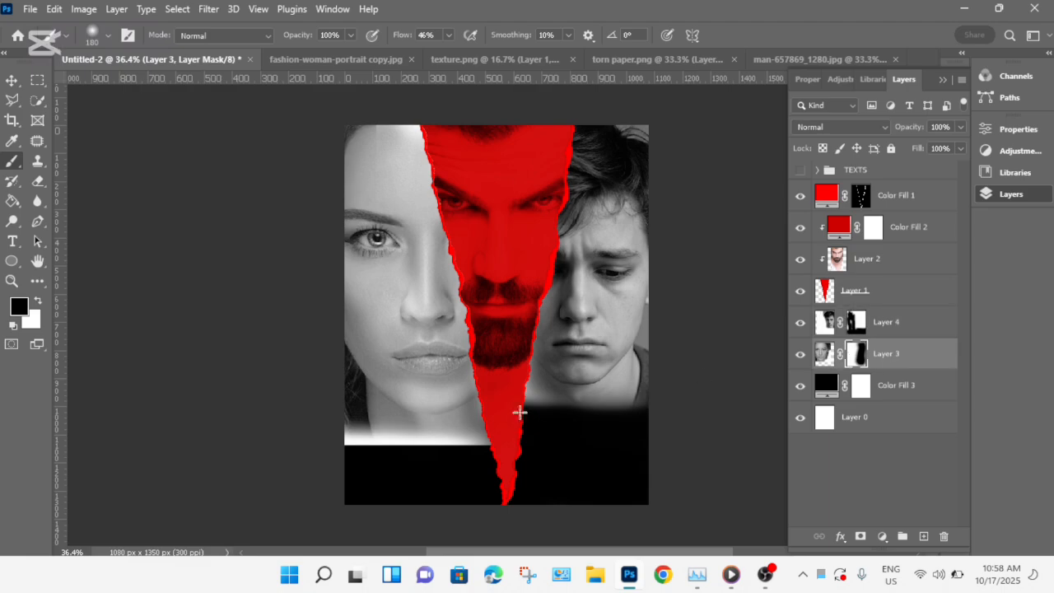
pyautogui.moveTo(325, 433)
pyautogui.mouseDown()
pyautogui.moveTo(558, 431)
pyautogui.moveTo(355, 436)
pyautogui.moveTo(531, 452)
pyautogui.moveTo(385, 430)
pyautogui.moveTo(510, 434)
pyautogui.moveTo(366, 434)
pyautogui.moveTo(428, 448)
pyautogui.moveTo(297, 453)
pyautogui.mouseUp()
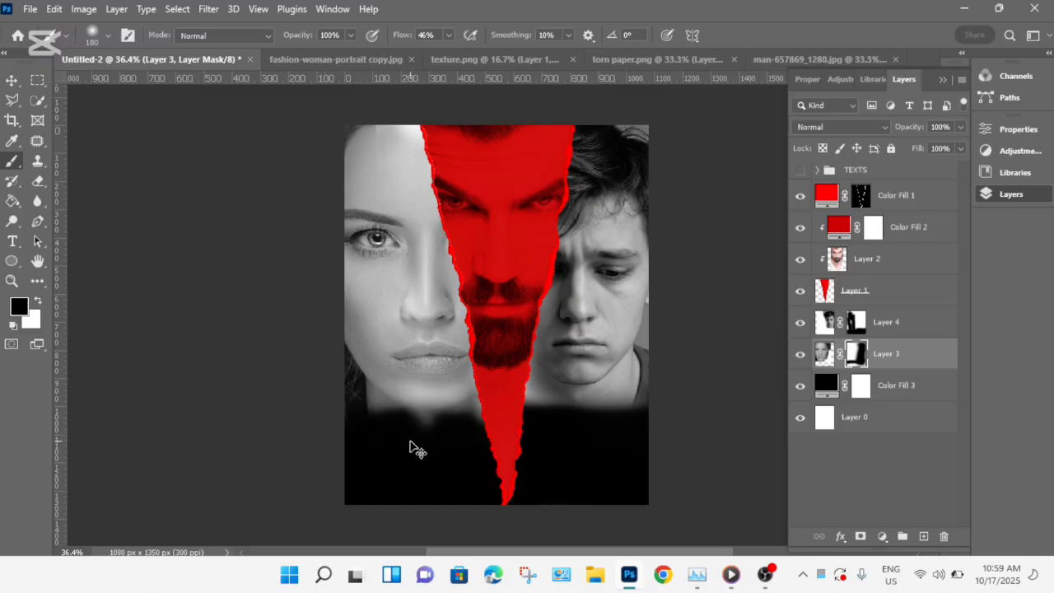
pyautogui.hotkey('ctrl', 'z')
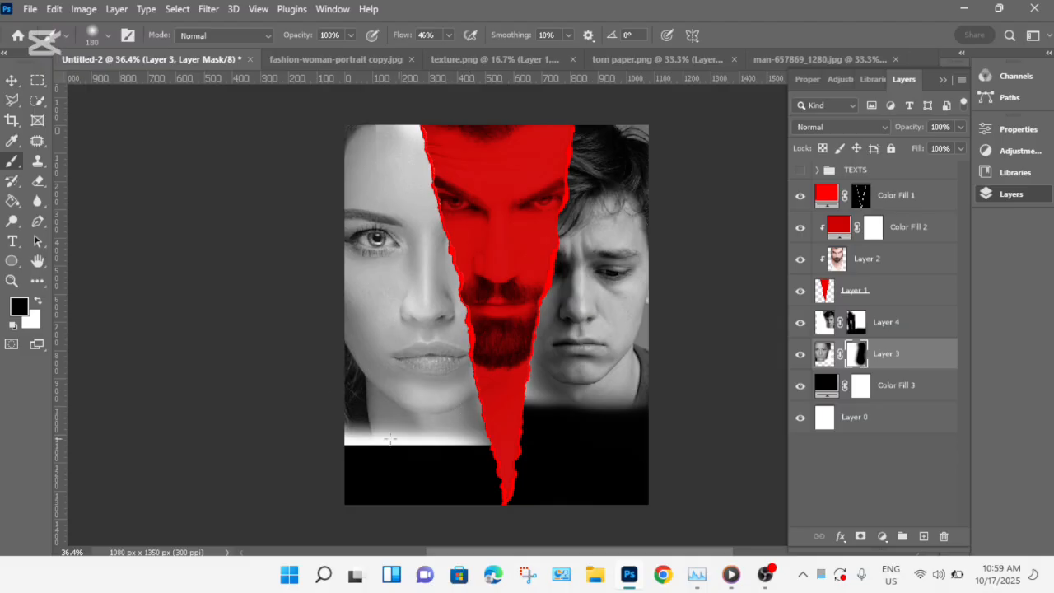
pyautogui.moveTo(368, 441)
pyautogui.mouseDown()
pyautogui.moveTo(358, 431)
pyautogui.moveTo(522, 435)
pyautogui.mouseUp()
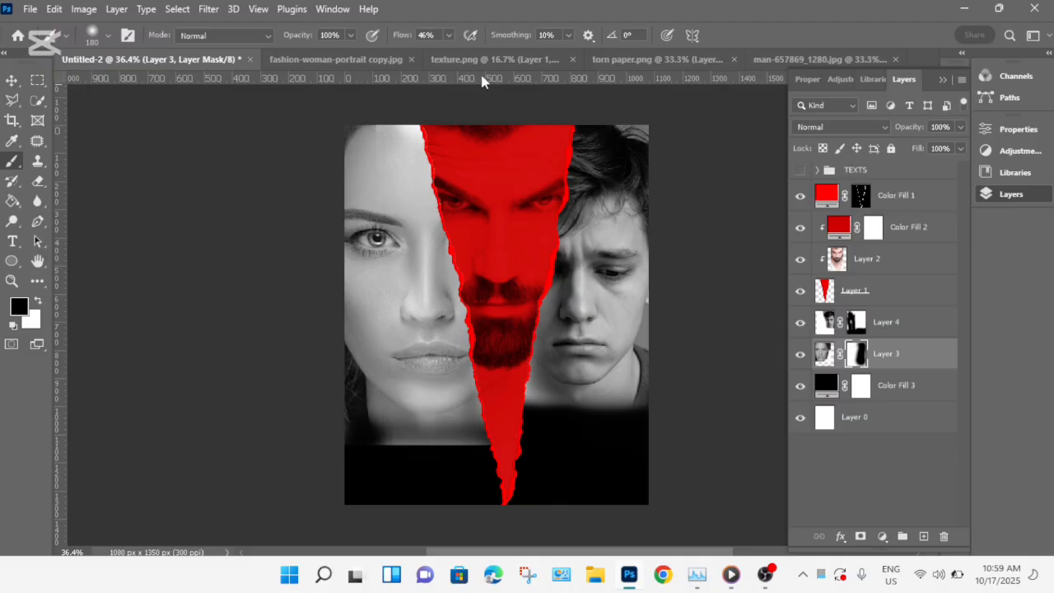
pyautogui.click(449, 36)
pyautogui.moveTo(451, 54); pyautogui.dragTo(467, 73)
pyautogui.moveTo(481, 441)
pyautogui.mouseDown()
pyautogui.moveTo(339, 445)
pyautogui.moveTo(513, 447)
pyautogui.mouseUp()
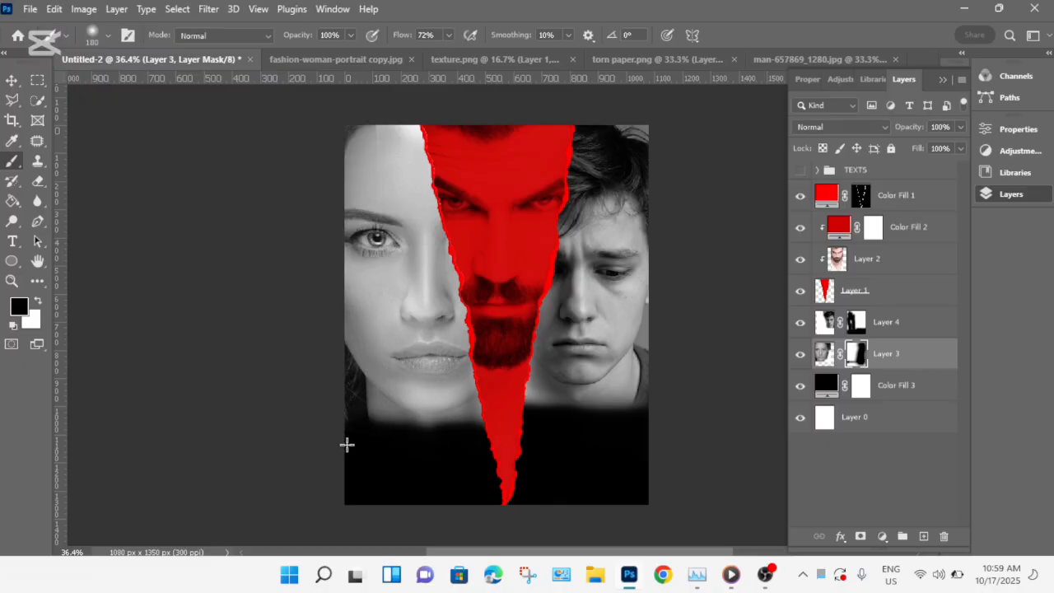
pyautogui.moveTo(349, 445); pyautogui.dragTo(489, 442)
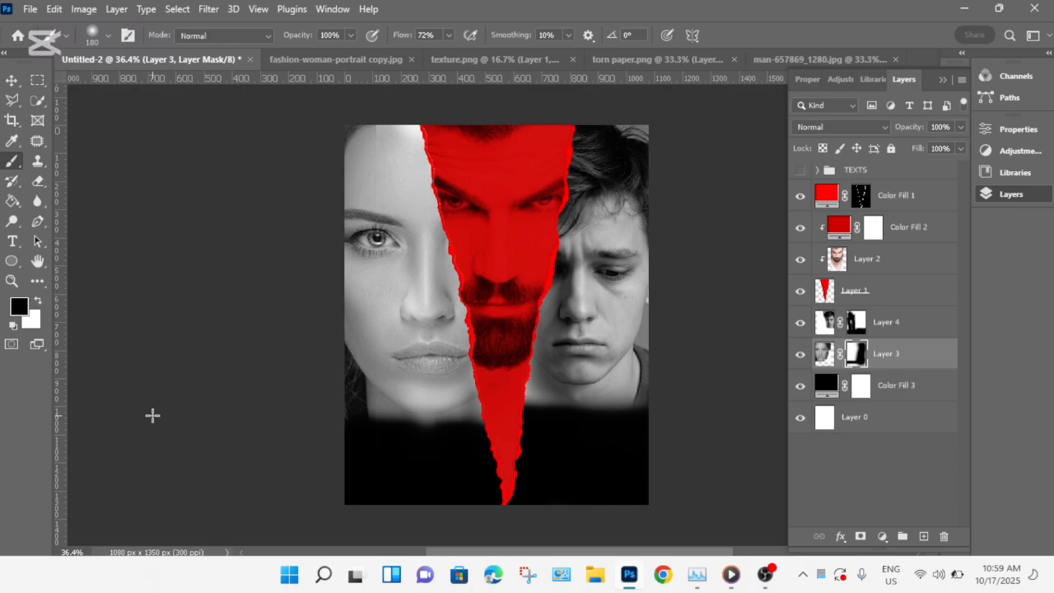
# Enlarge the boy's photo to 115.79% and reposition his face along the right side of the torn V at X 664, Y 926.5 px.
pyautogui.click(12, 80)
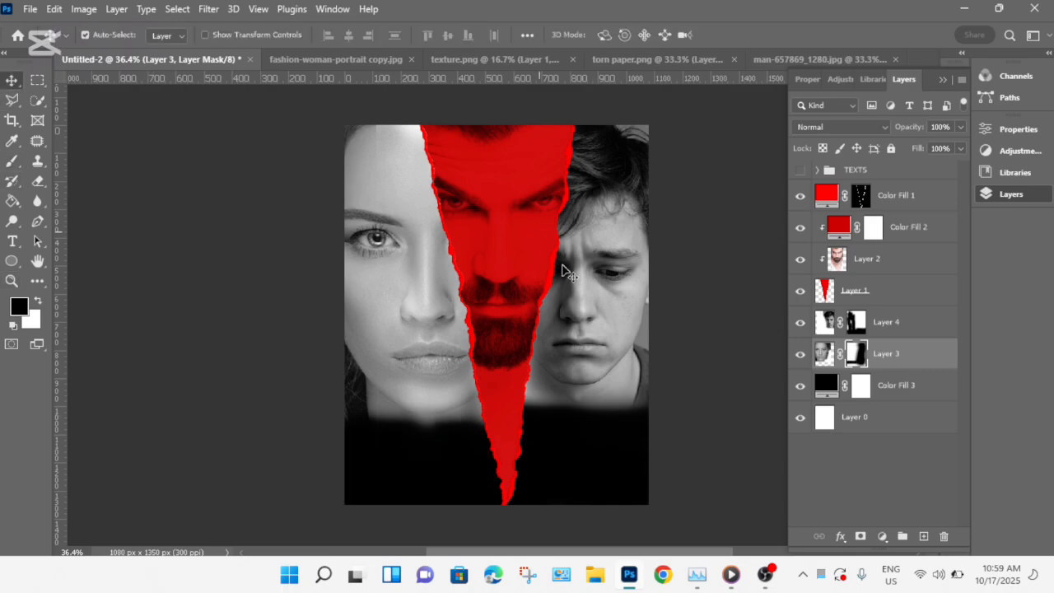
pyautogui.click(825, 322)
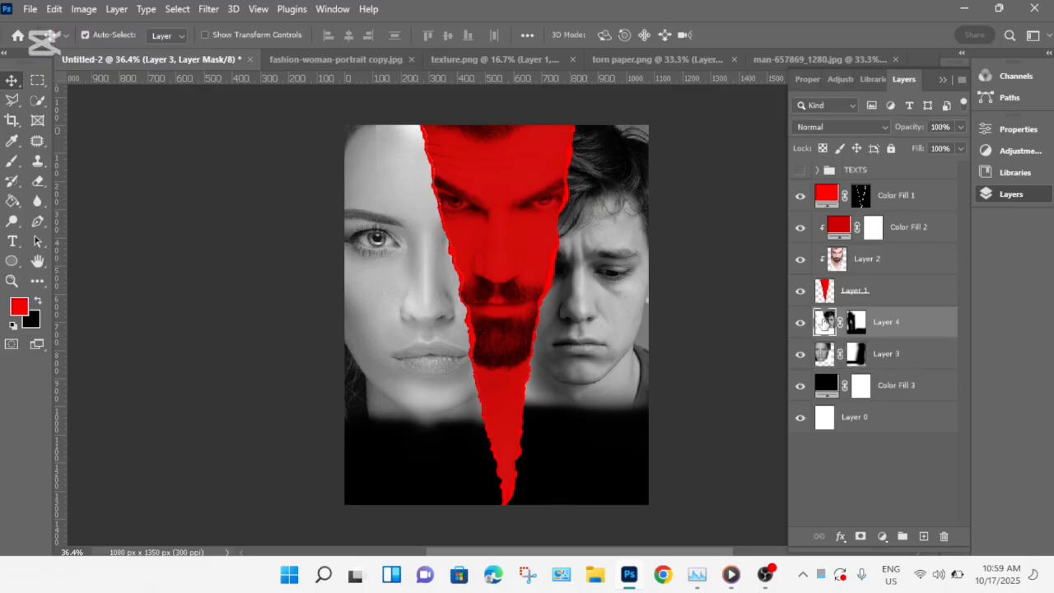
pyautogui.hotkey('ctrl', 't')
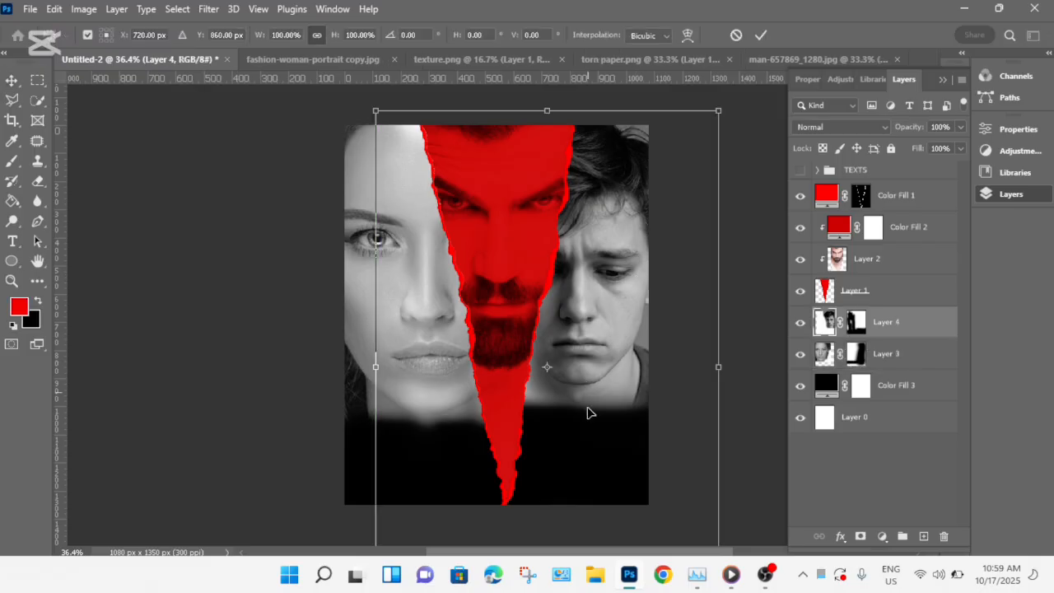
pyautogui.moveTo(724, 366); pyautogui.dragTo(679, 370)
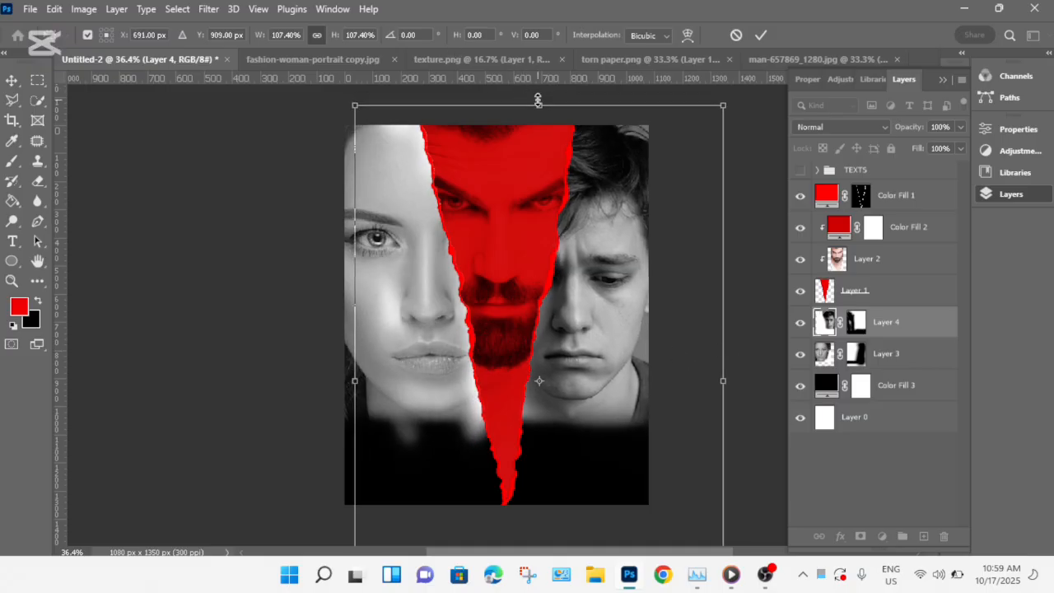
pyautogui.moveTo(542, 104); pyautogui.dragTo(543, 78)
pyautogui.moveTo(574, 277)
pyautogui.mouseDown()
pyautogui.moveTo(575, 292)
pyautogui.moveTo(575, 281)
pyautogui.moveTo(566, 286)
pyautogui.mouseUp()
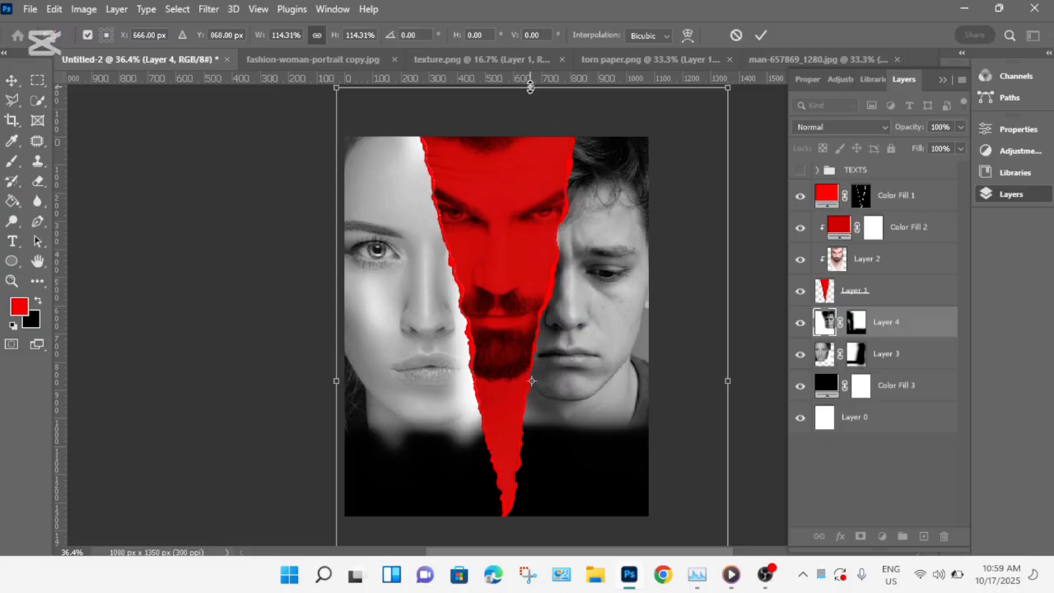
pyautogui.moveTo(530, 87); pyautogui.dragTo(531, 81)
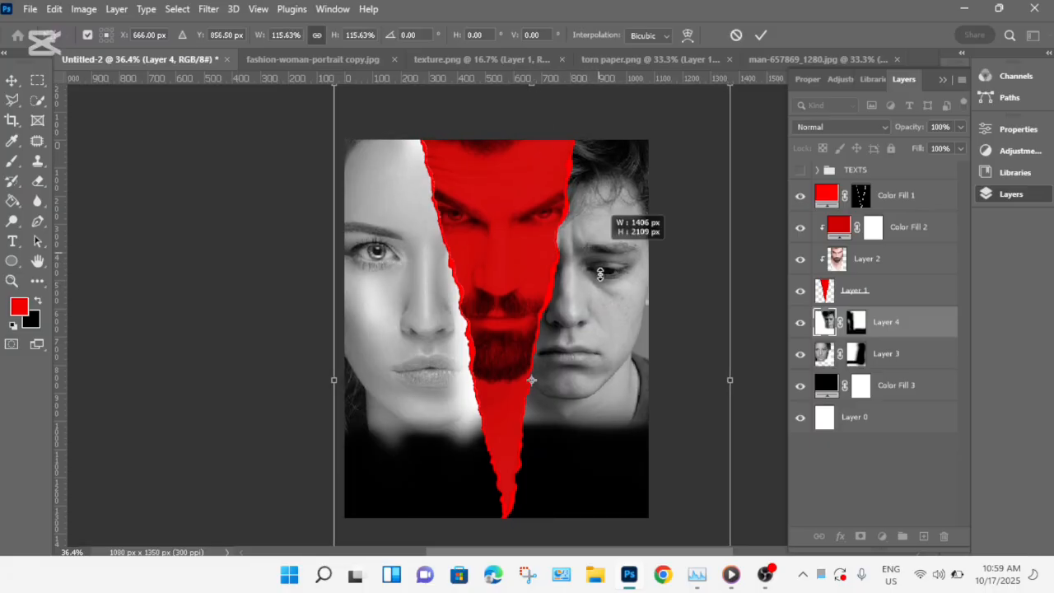
pyautogui.moveTo(600, 274)
pyautogui.mouseDown()
pyautogui.moveTo(600, 289)
pyautogui.moveTo(598, 276)
pyautogui.mouseUp()
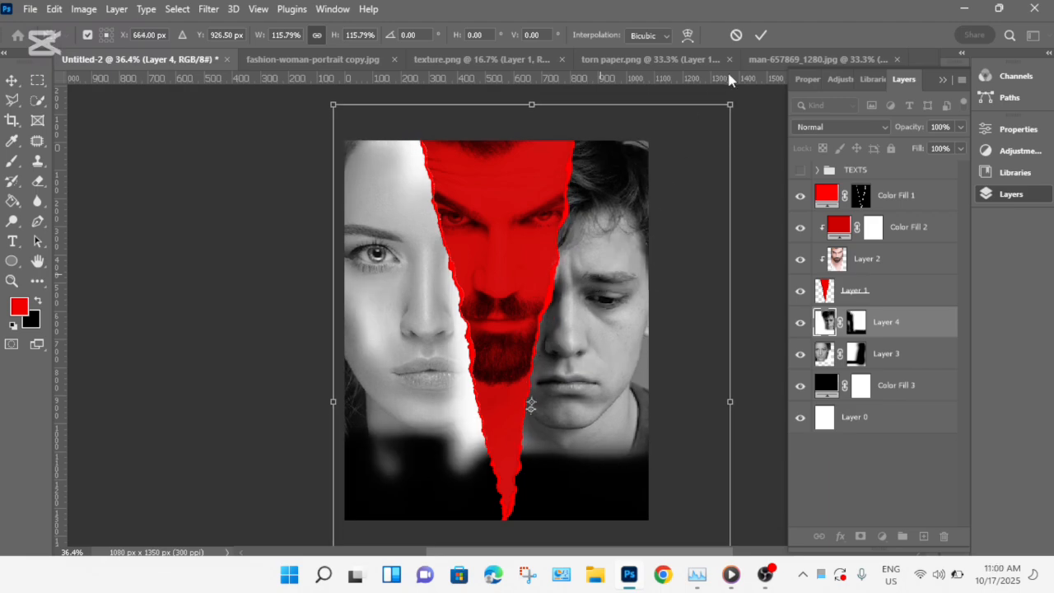
pyautogui.click(762, 35)
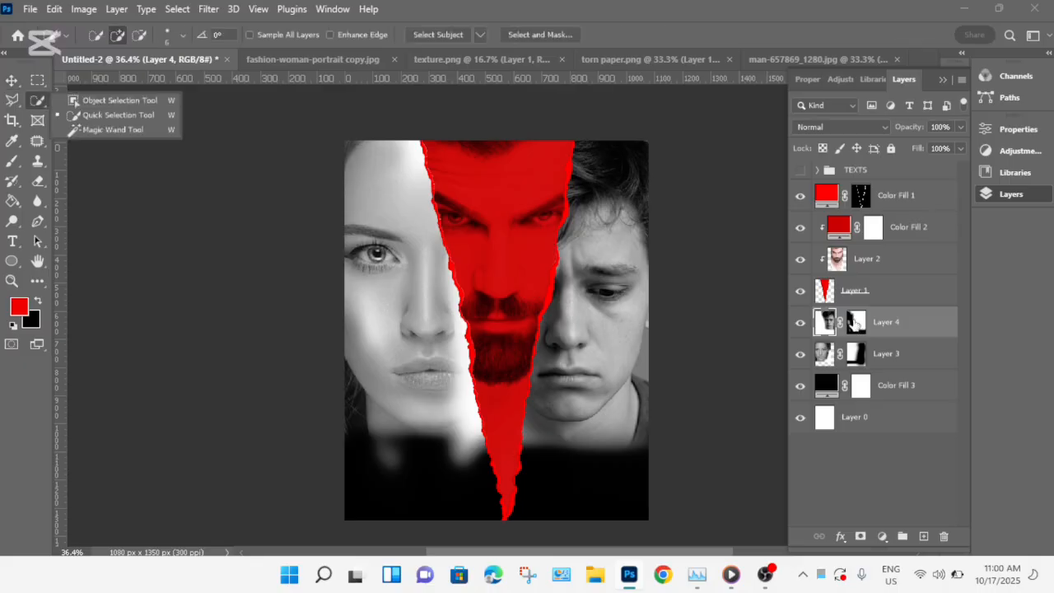
# Brush black on the boy's layer mask to hide the white patches over the woman's face and the page bottom.
pyautogui.click(854, 323)
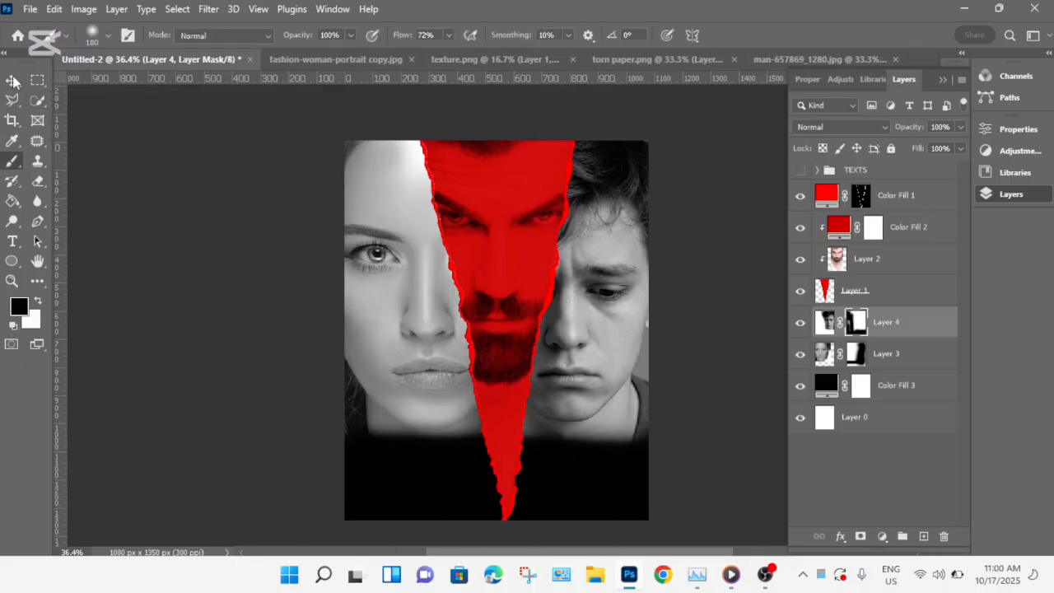
pyautogui.click(13, 80)
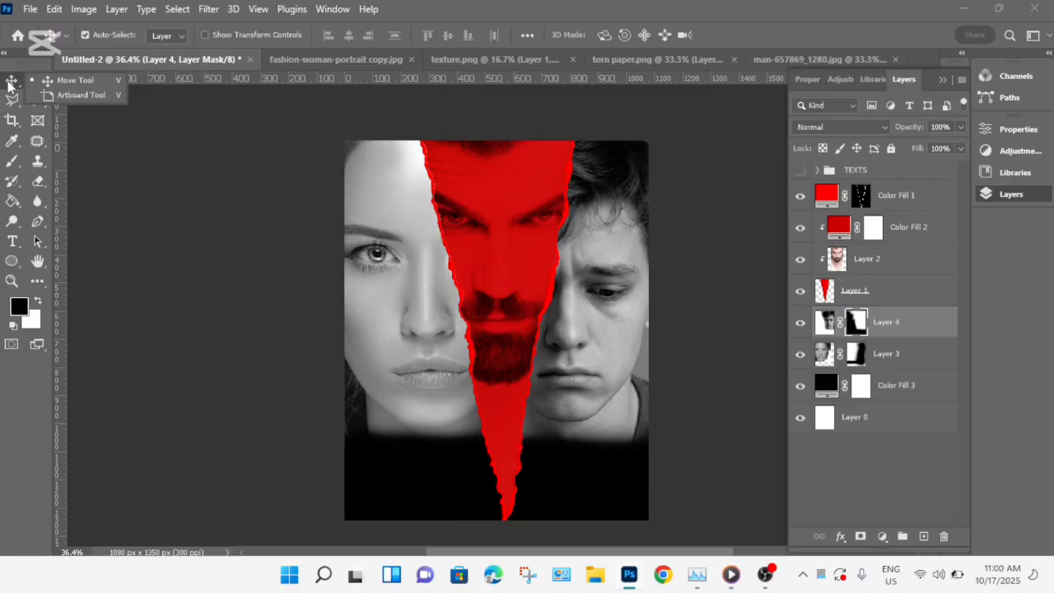
pyautogui.click(12, 82)
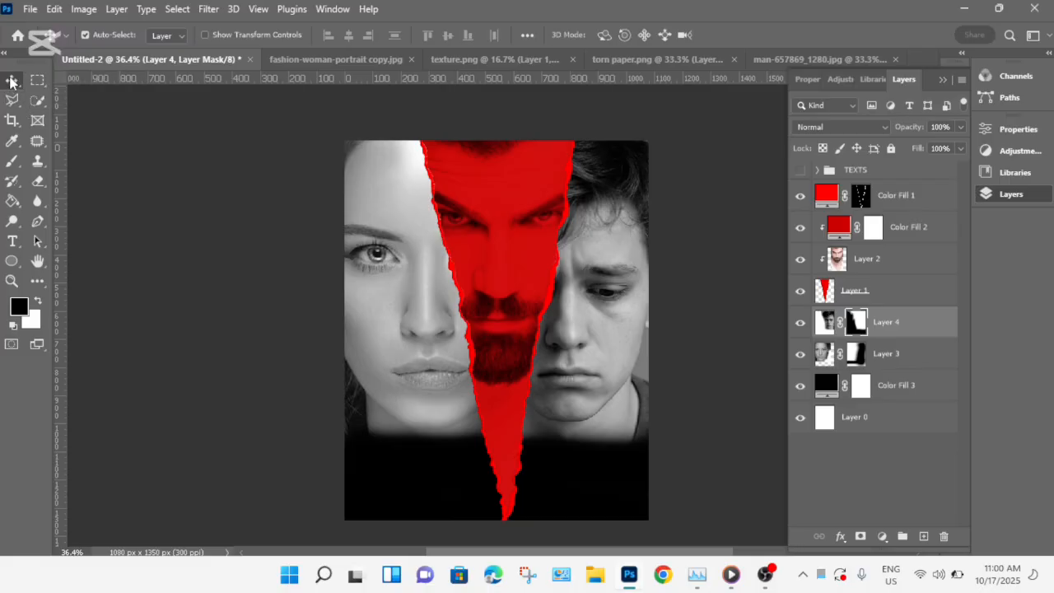
# Add a linear gradient fill layer directly above the boy's photo.
pyautogui.click(883, 537)
pyautogui.click(828, 324)
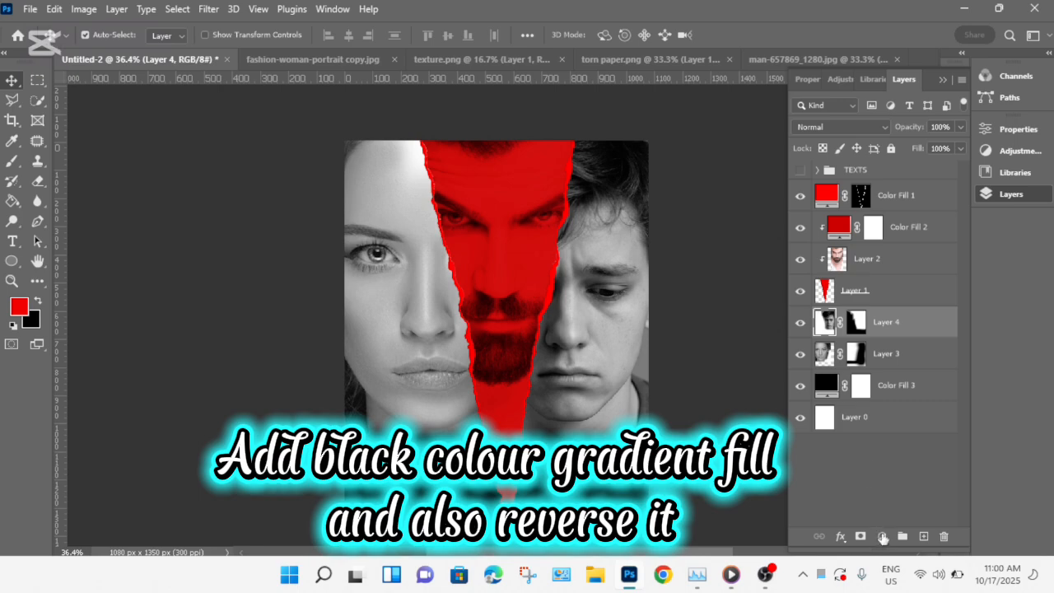
pyautogui.click(883, 536)
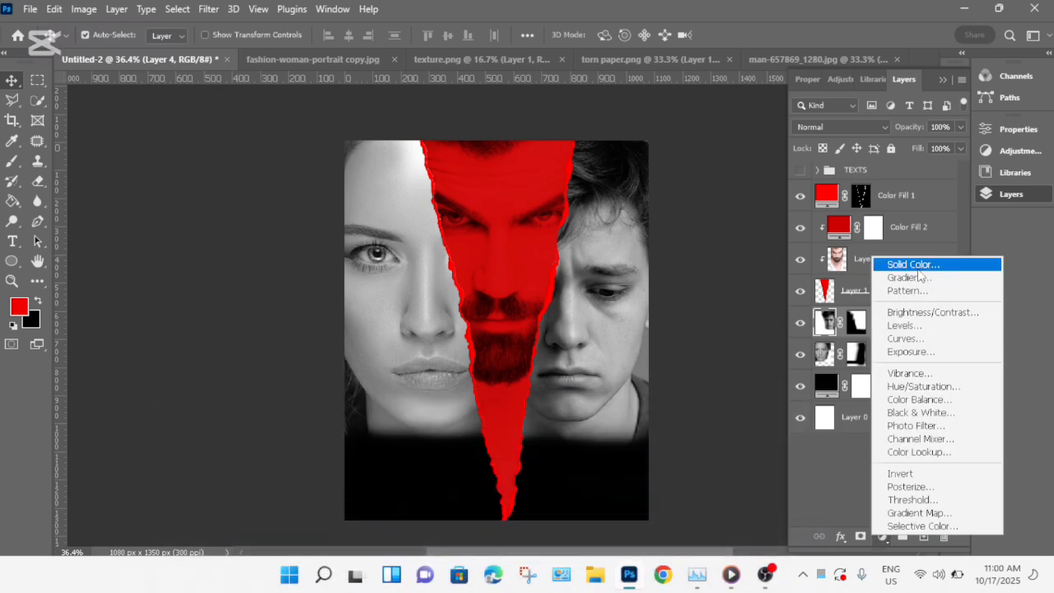
pyautogui.click(920, 277)
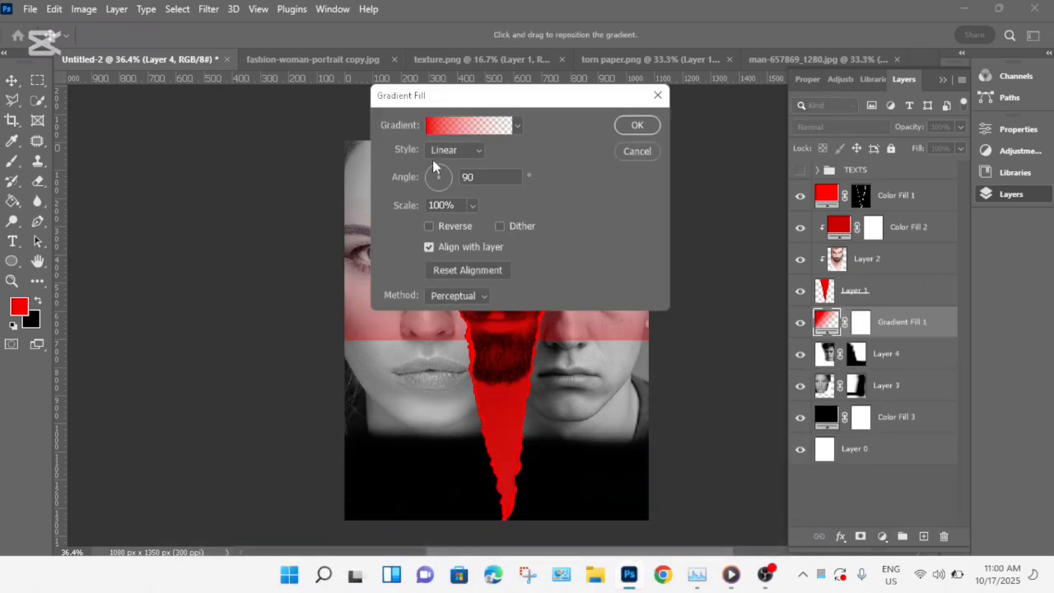
# Edit the fill's gradient and set its starting color stop to black (000000).
pyautogui.click(519, 125)
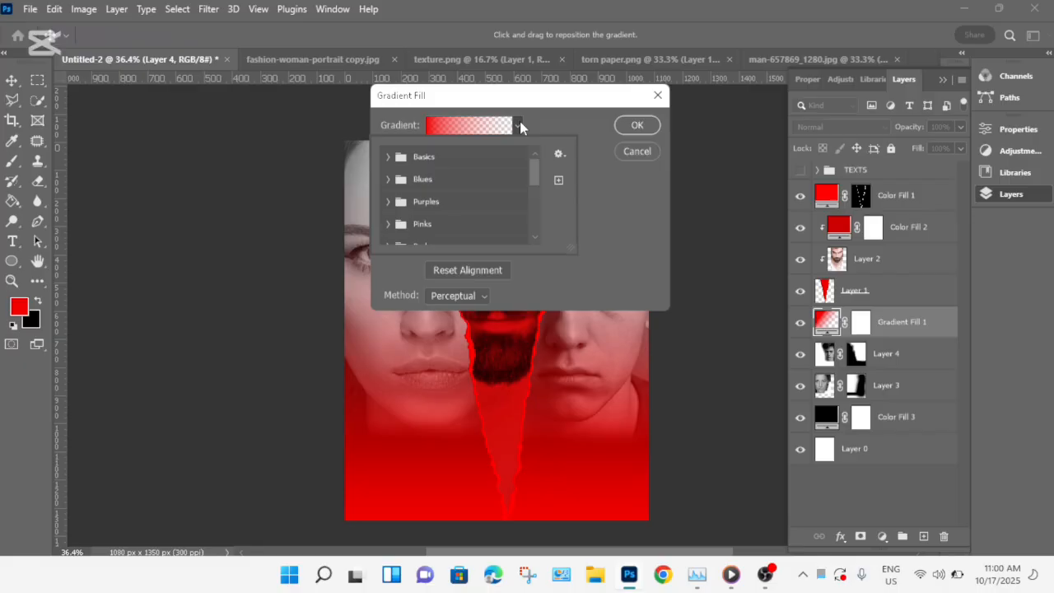
pyautogui.click(469, 127)
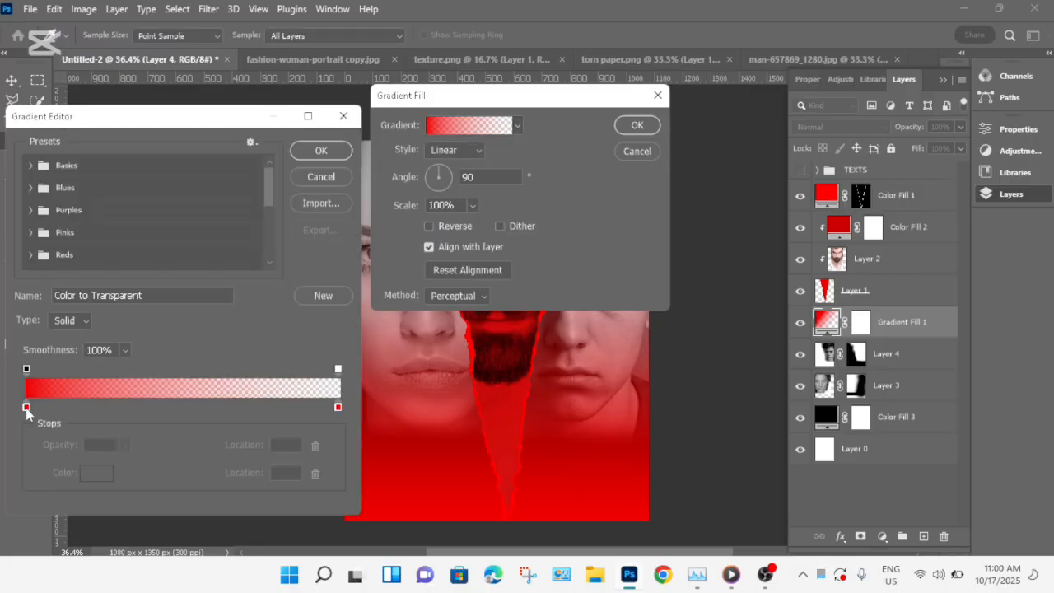
pyautogui.click(26, 408)
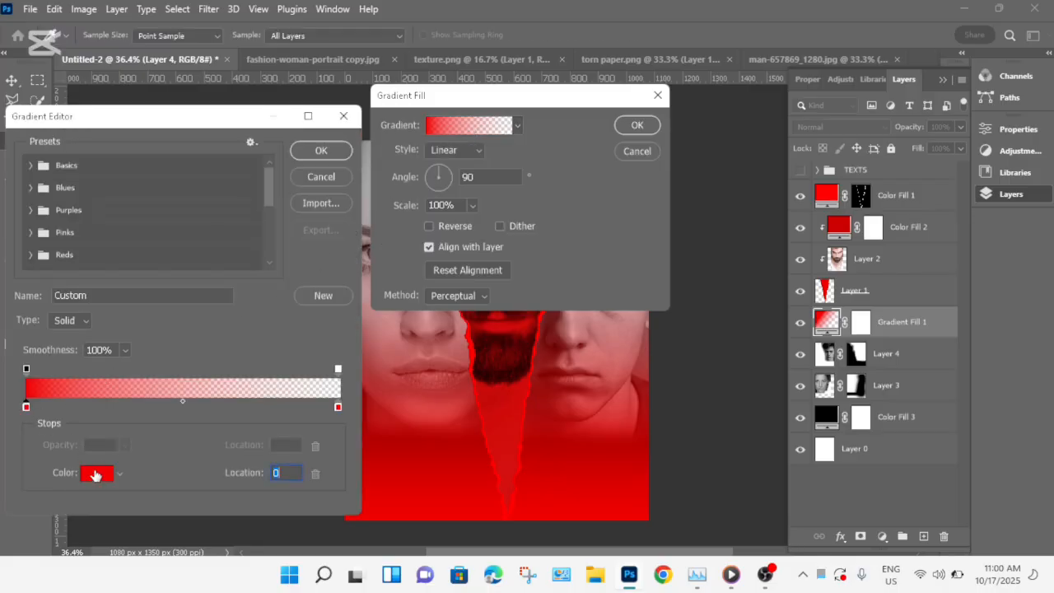
pyautogui.click(96, 475)
pyautogui.moveTo(67, 231); pyautogui.dragTo(15, 282)
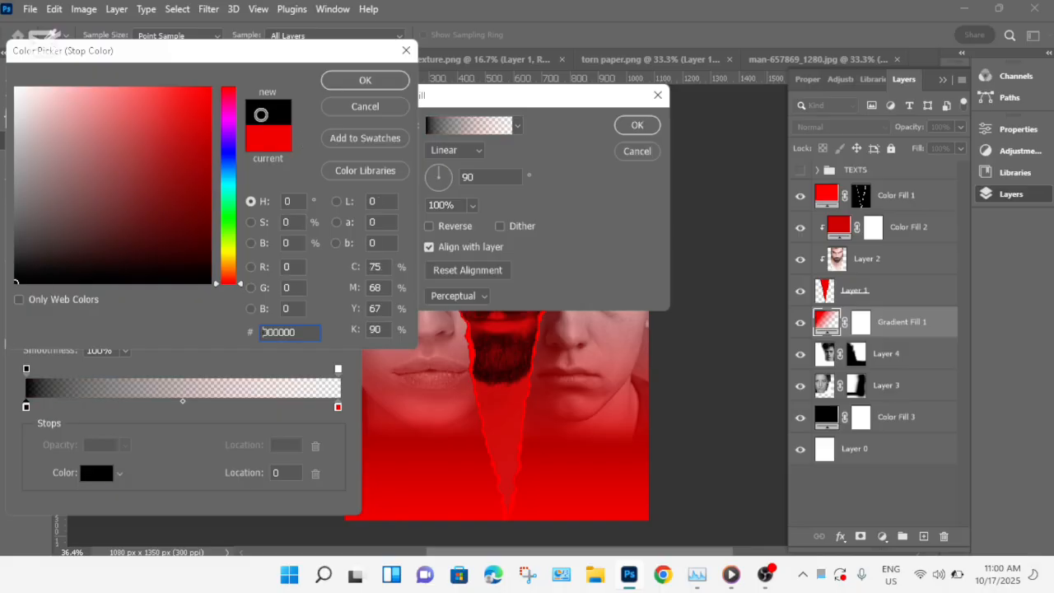
pyautogui.click(350, 86)
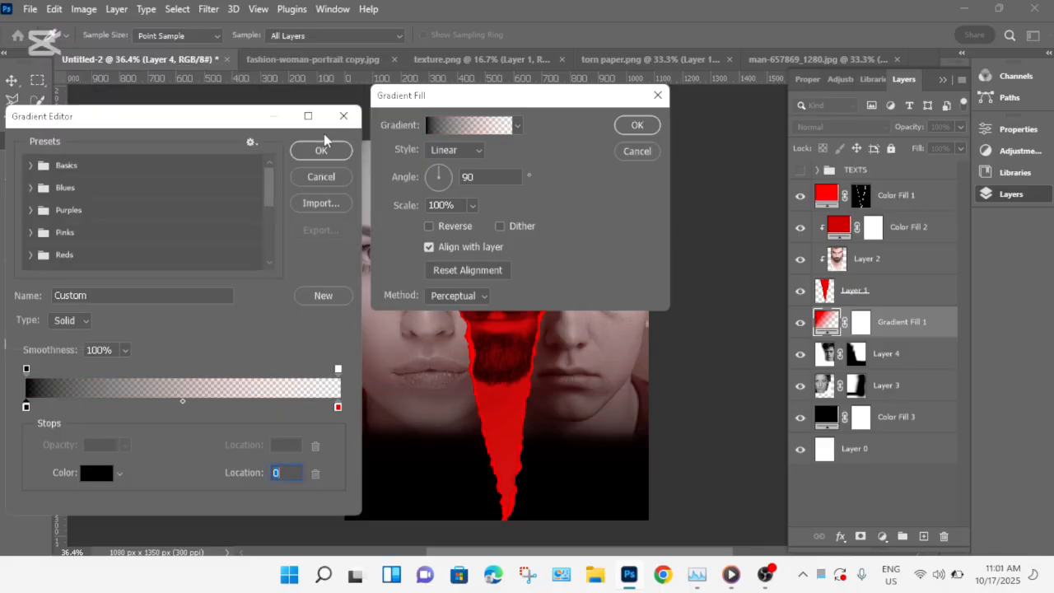
# Set the gradient's end color stop to black (000000) and reverse the fill so it darkens the page from above.
pyautogui.click(338, 407)
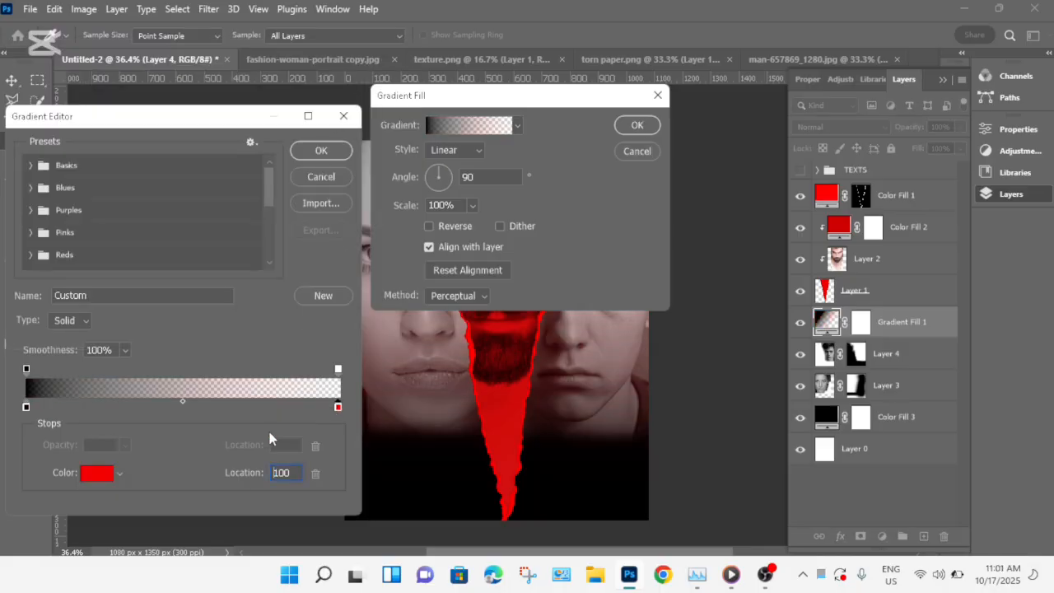
pyautogui.click(94, 474)
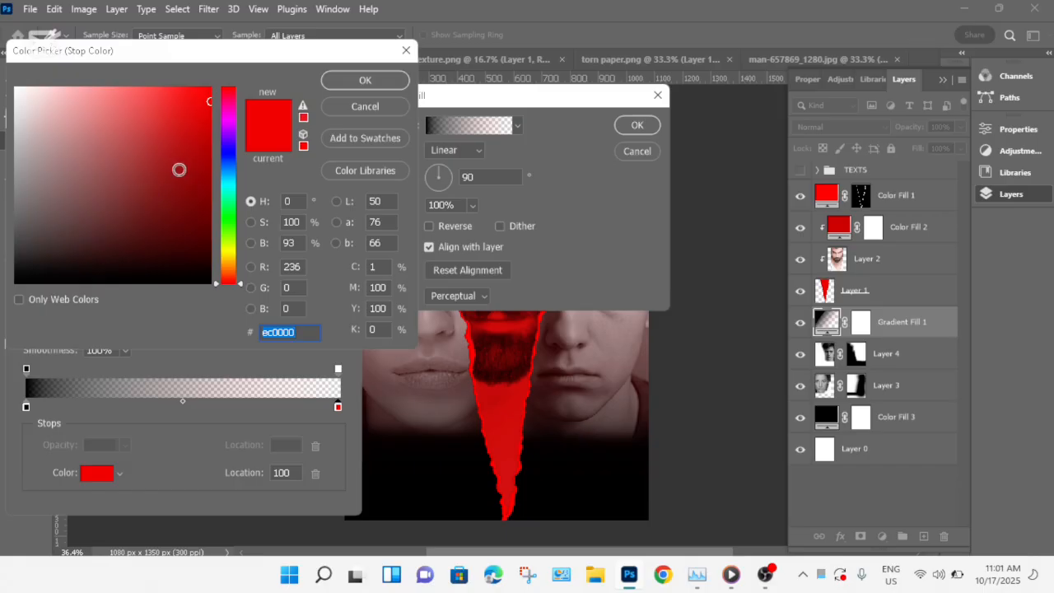
pyautogui.click(179, 170)
pyautogui.write('000000')
pyautogui.click(365, 79)
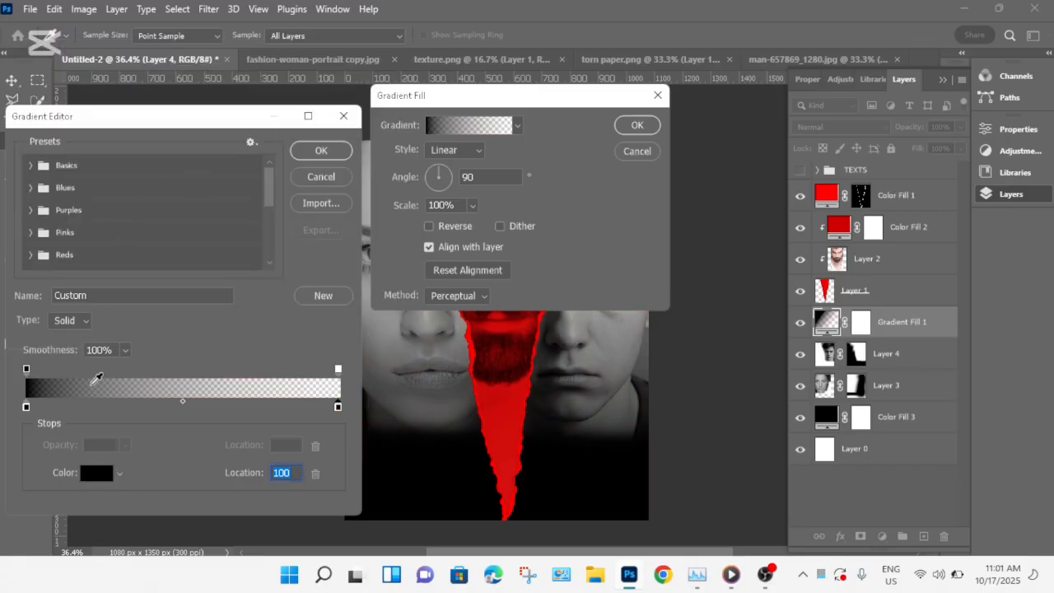
pyautogui.click(319, 151)
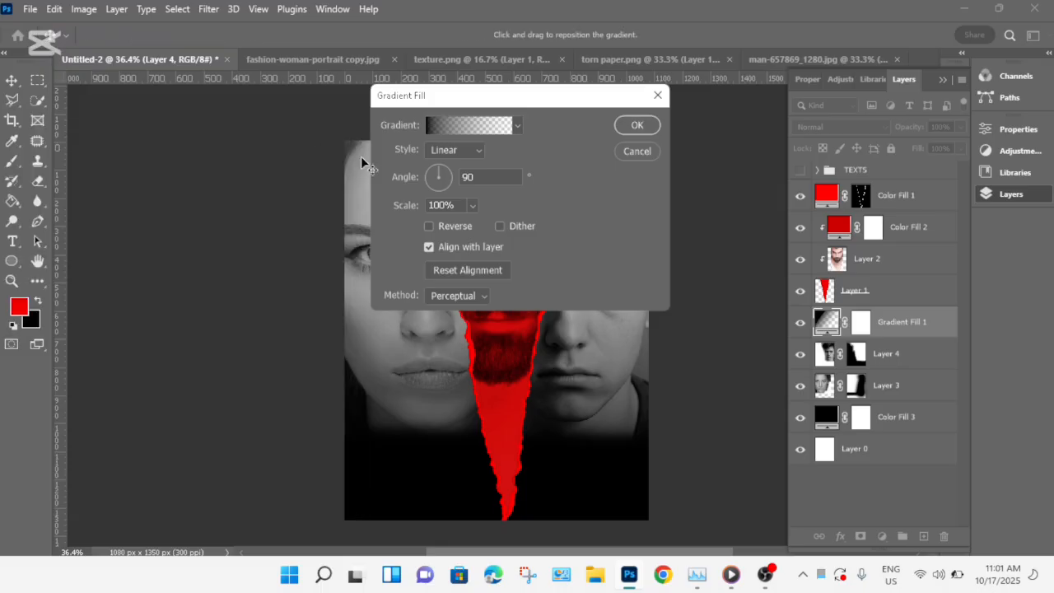
pyautogui.click(427, 226)
pyautogui.click(647, 126)
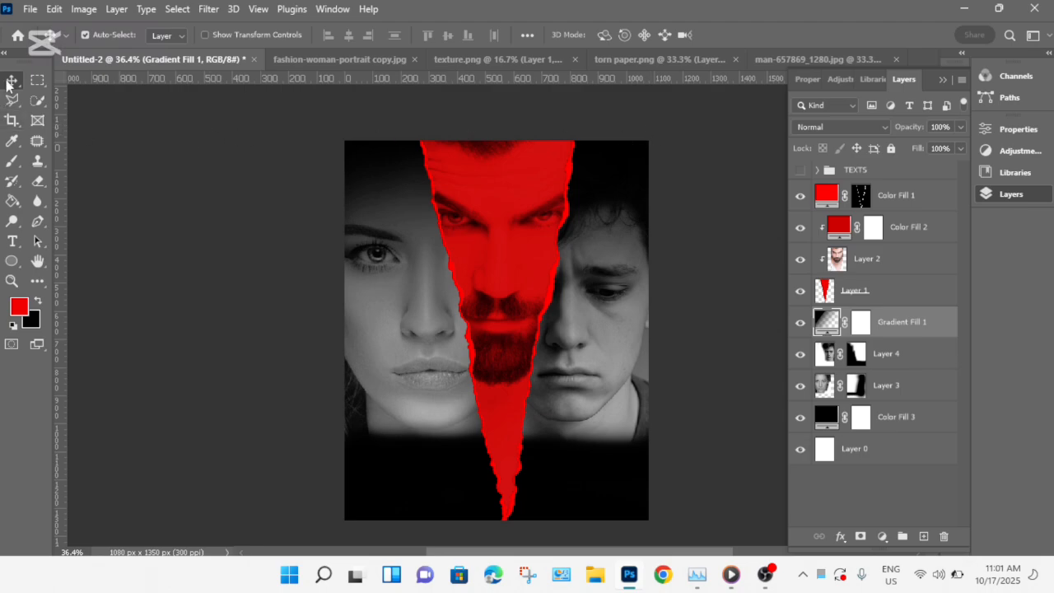
pyautogui.click(825, 356)
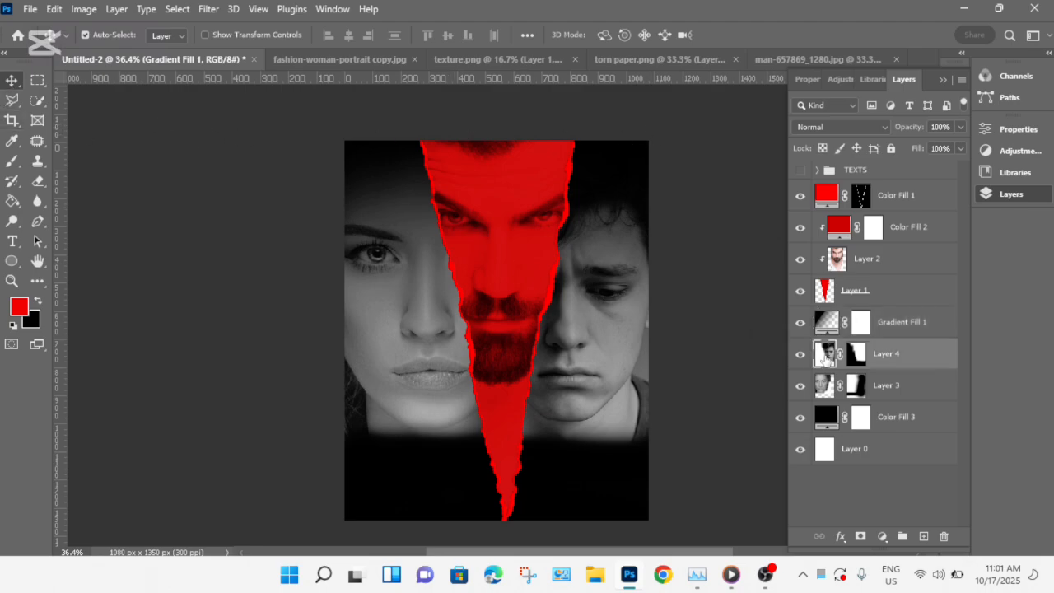
pyautogui.click(583, 341)
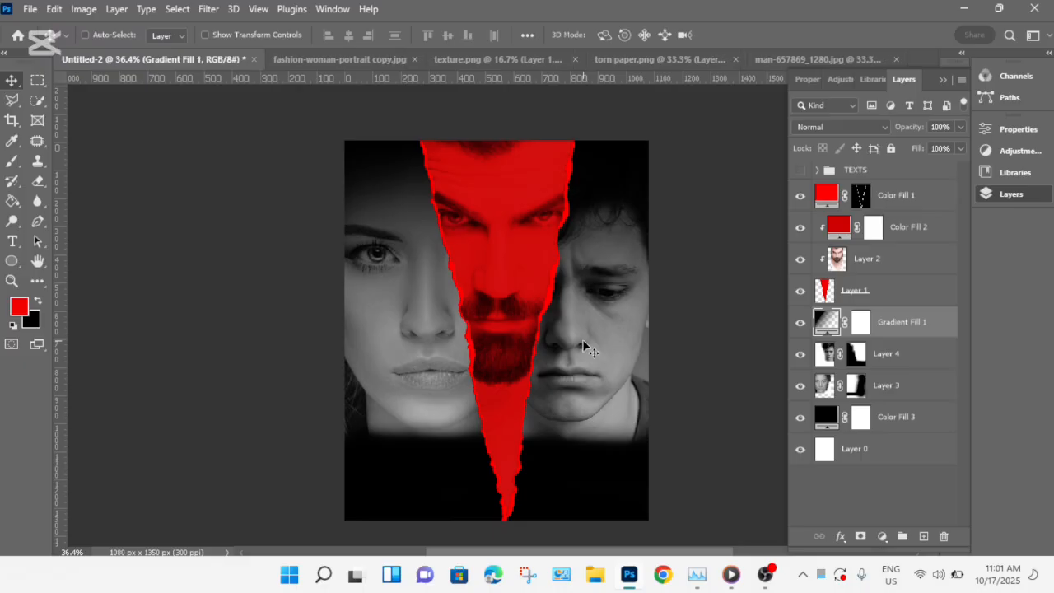
pyautogui.hotkey('ctrl', 't')
pyautogui.click(517, 222)
# Scale the boy's photo up to 106.53% and place it at X 655, Y 912 px beside the torn V.
pyautogui.click(829, 361)
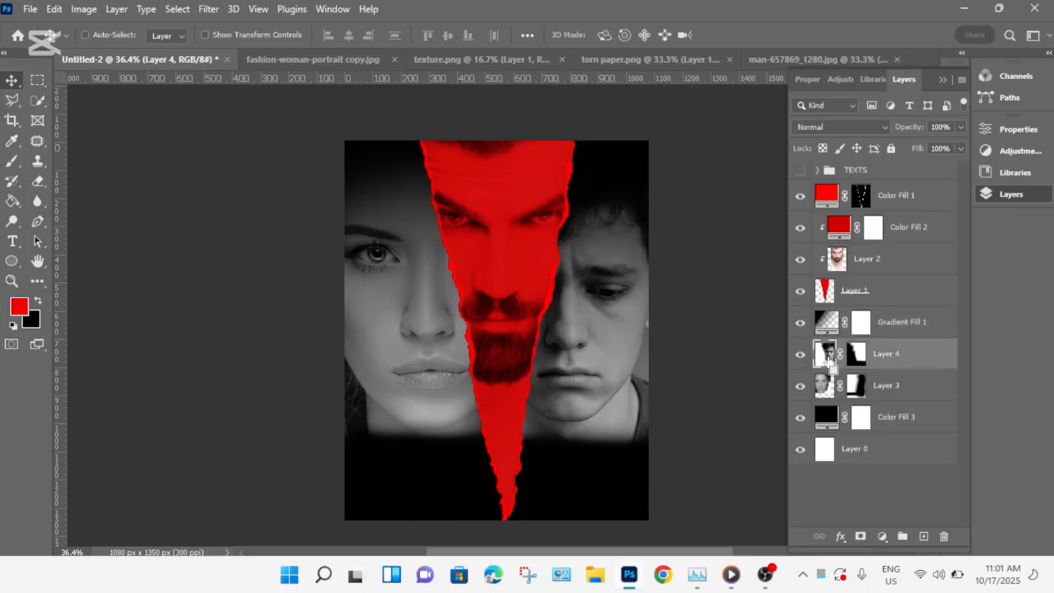
pyautogui.hotkey('ctrl', 't')
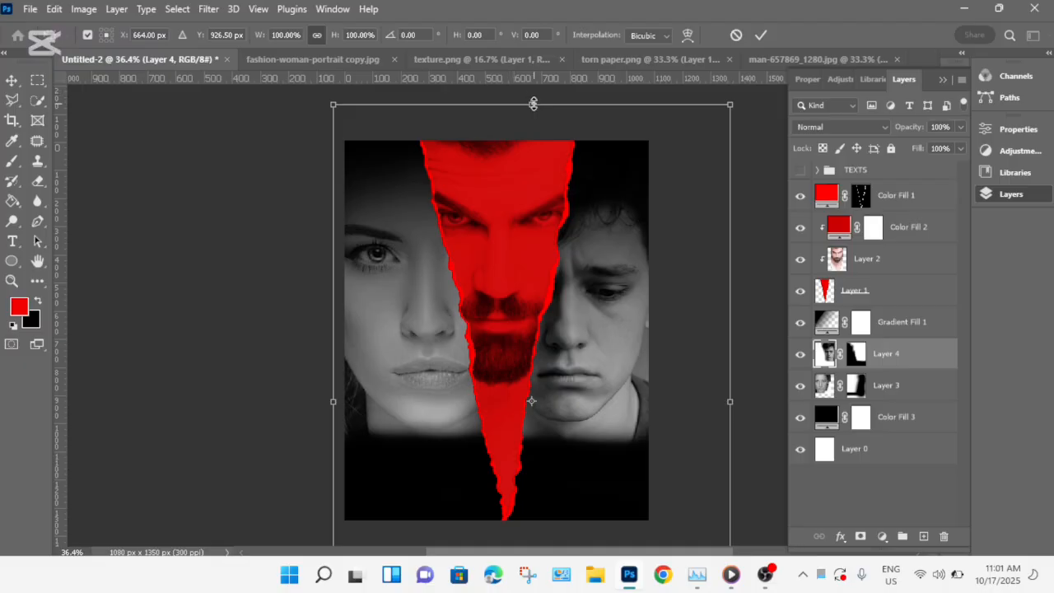
pyautogui.moveTo(534, 104); pyautogui.dragTo(543, 83)
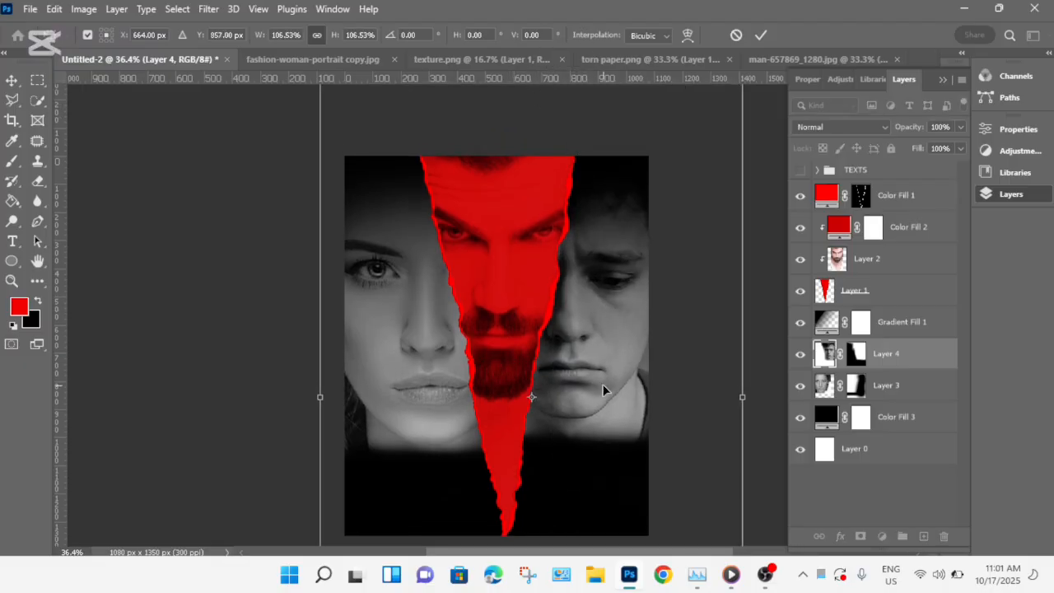
pyautogui.moveTo(603, 385)
pyautogui.mouseDown()
pyautogui.moveTo(602, 401)
pyautogui.moveTo(593, 400)
pyautogui.mouseUp()
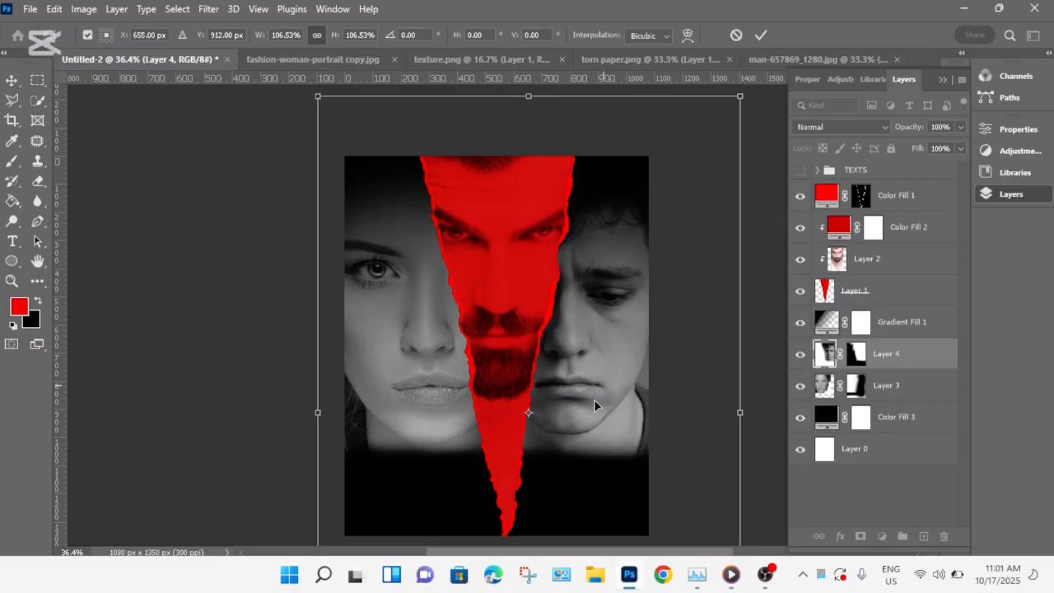
pyautogui.click(760, 36)
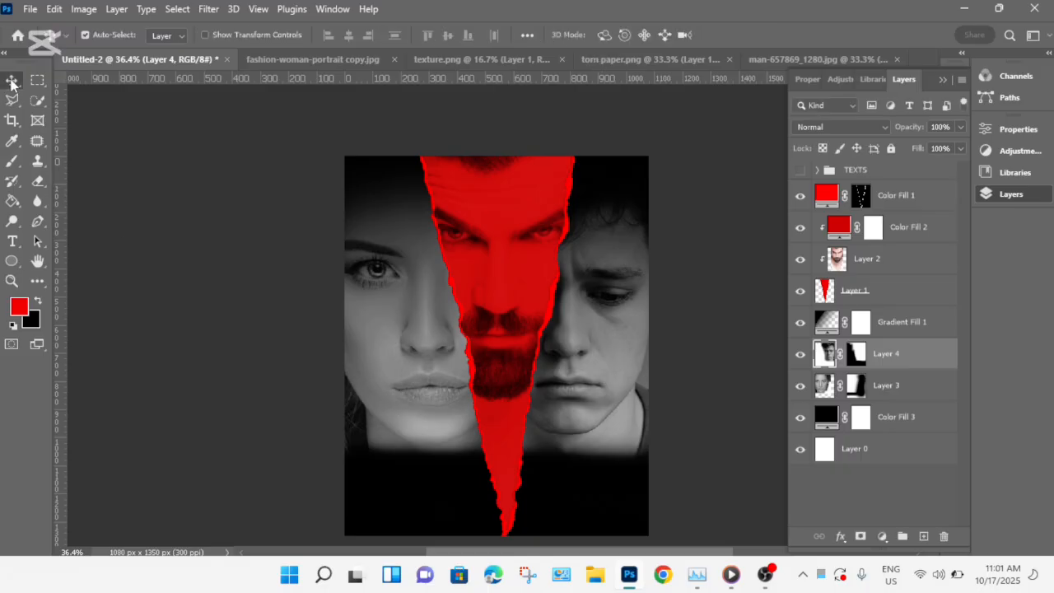
pyautogui.scroll(1, 508, 365)
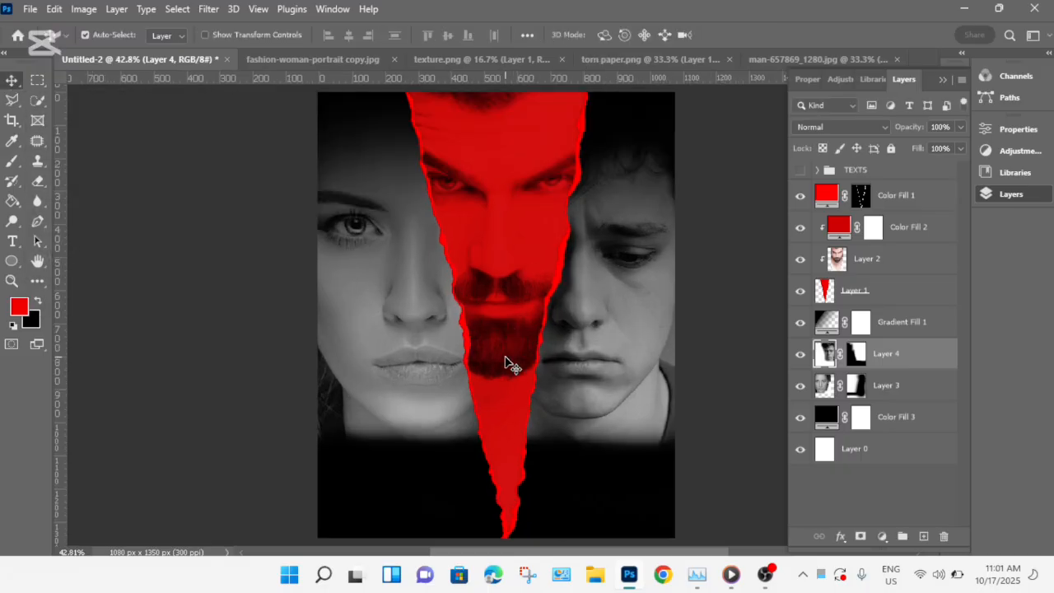
pyautogui.click(12, 240)
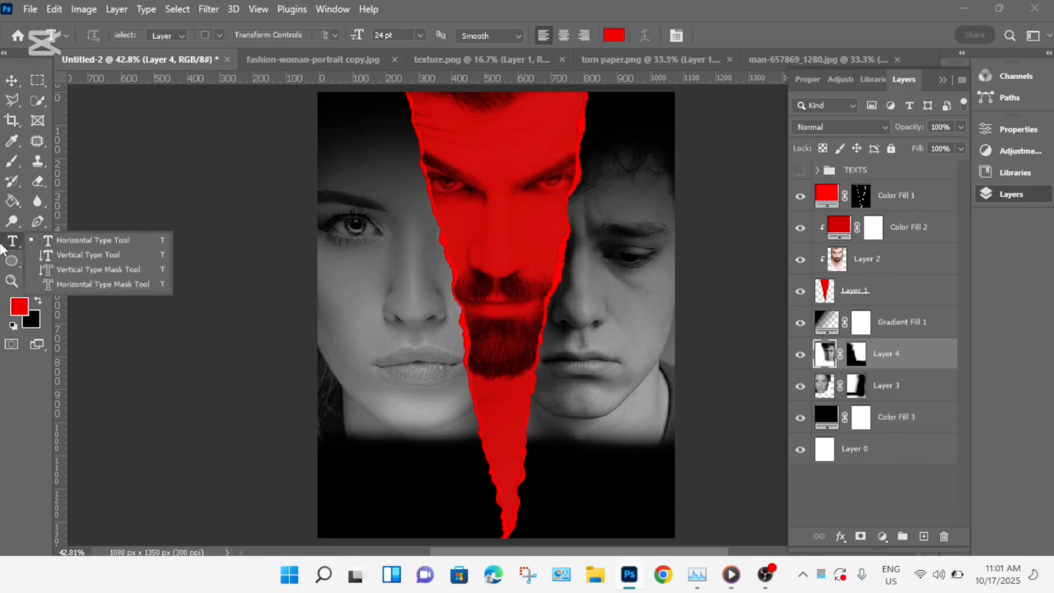
pyautogui.click(352, 446)
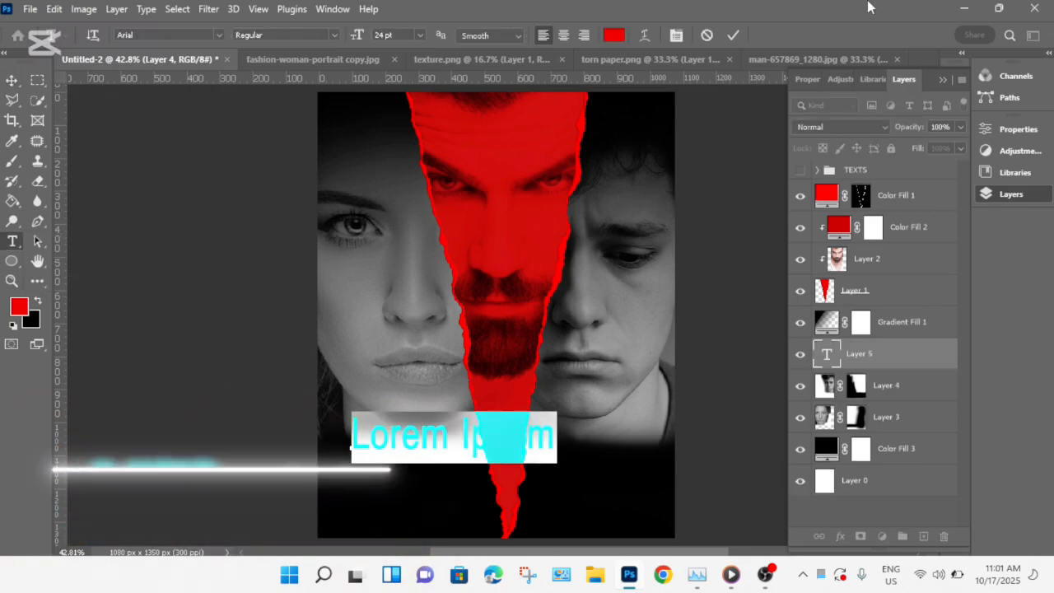
pyautogui.click(615, 35)
pyautogui.write('ffffff')
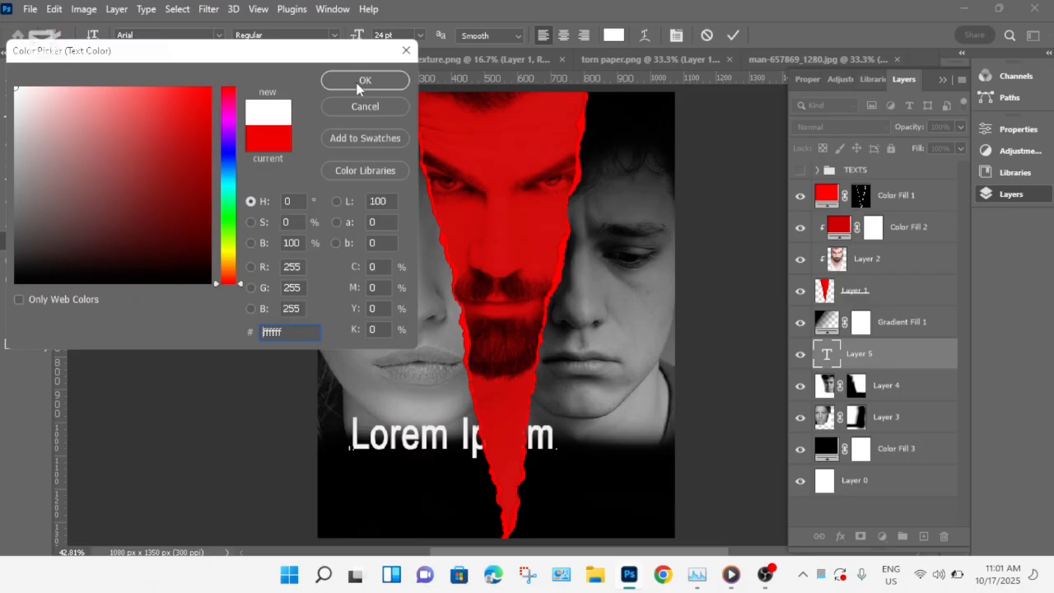
pyautogui.click(358, 86)
pyautogui.press('BackSpace')
pyautogui.write('th')
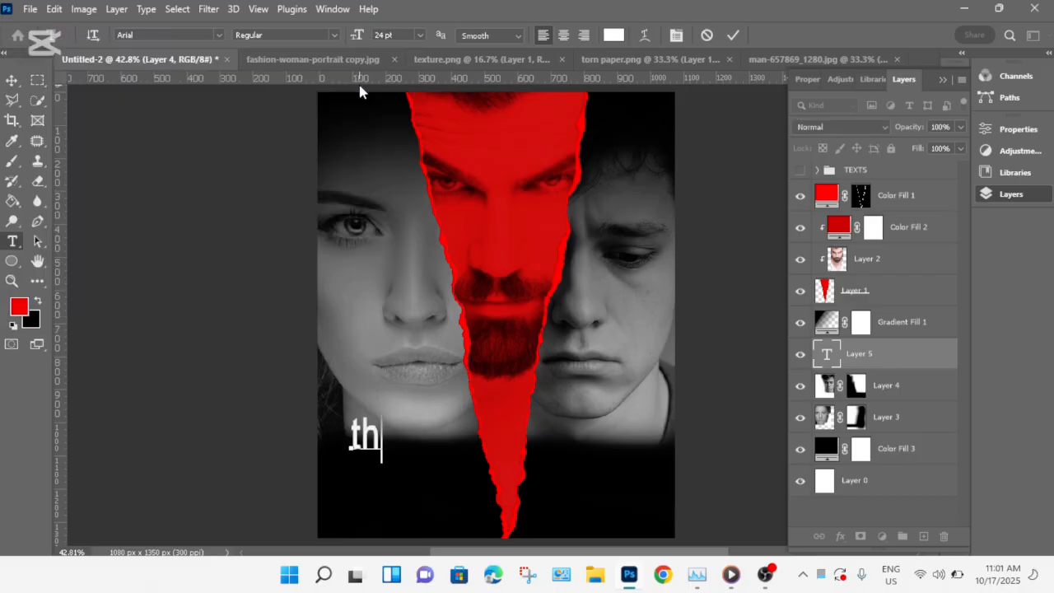
pyautogui.press('BackSpace')
pyautogui.press('BackSpace')
pyautogui.write('THE SI')
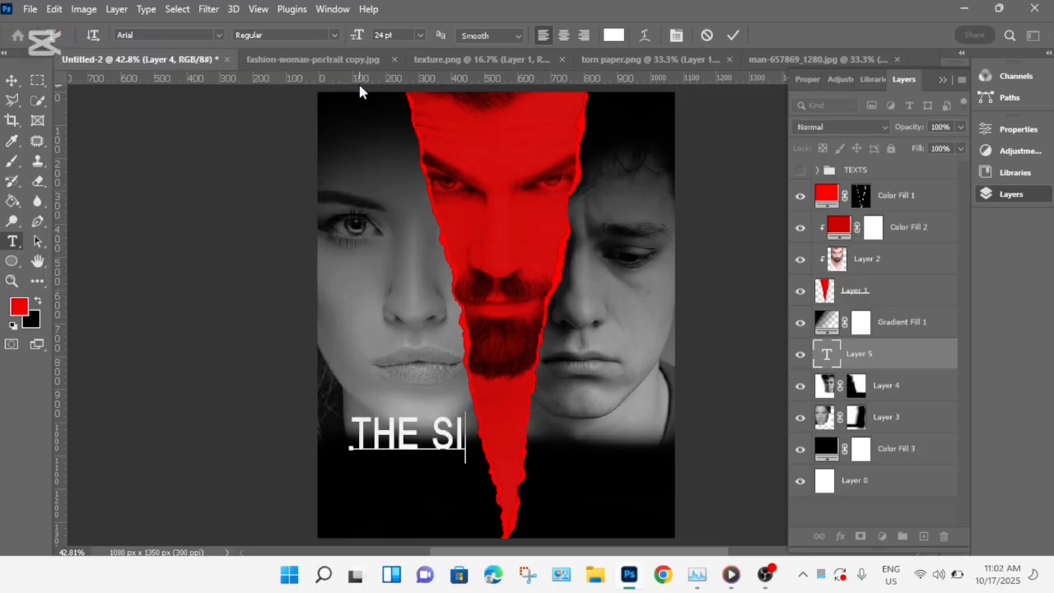
pyautogui.write('LENT TRUTH')
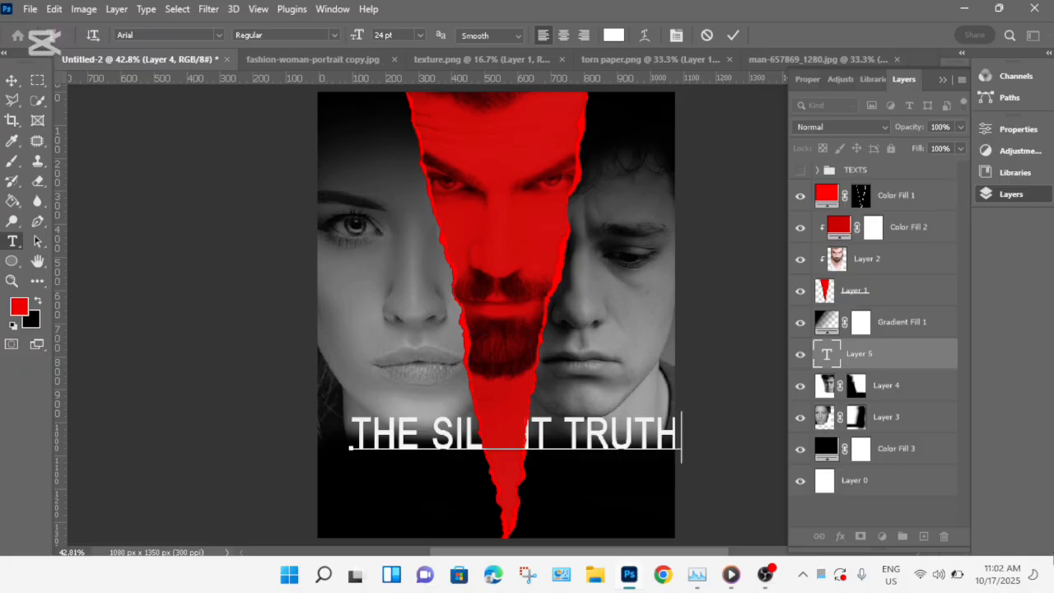
pyautogui.hotkey('ctrl', 'z')
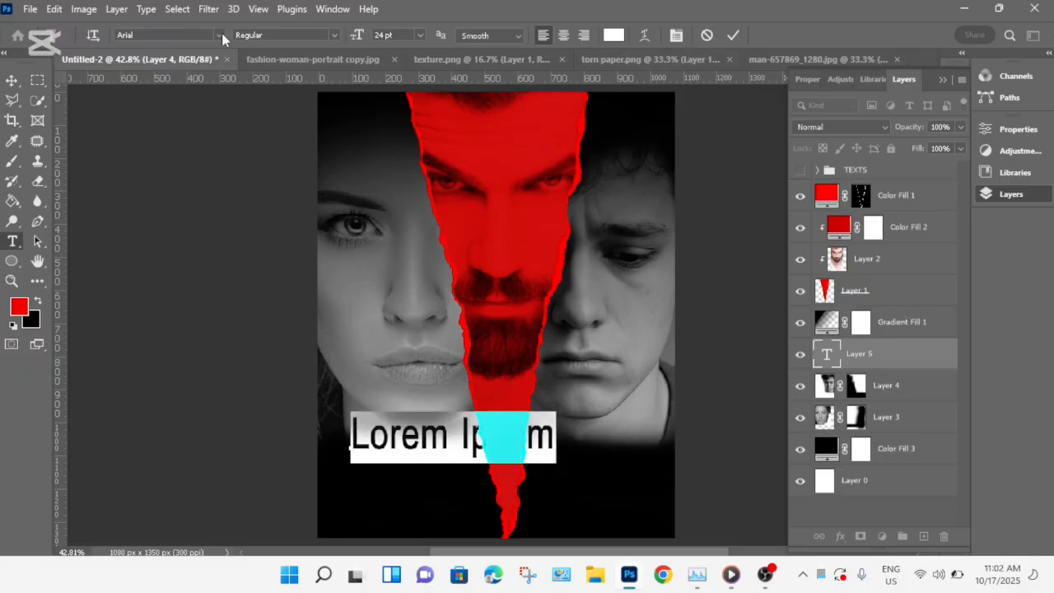
pyautogui.click(221, 34)
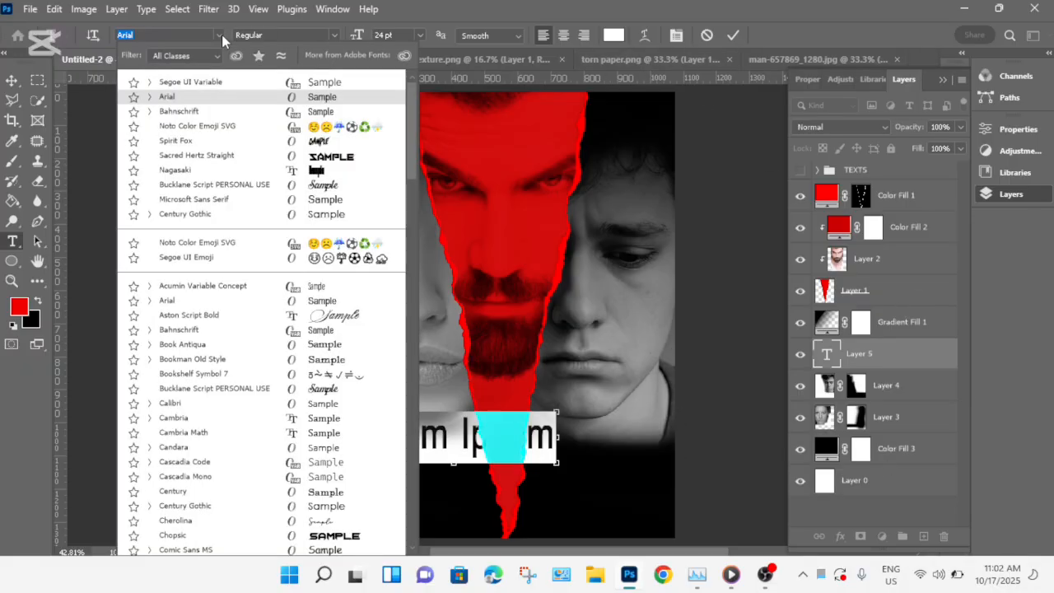
pyautogui.click(286, 108)
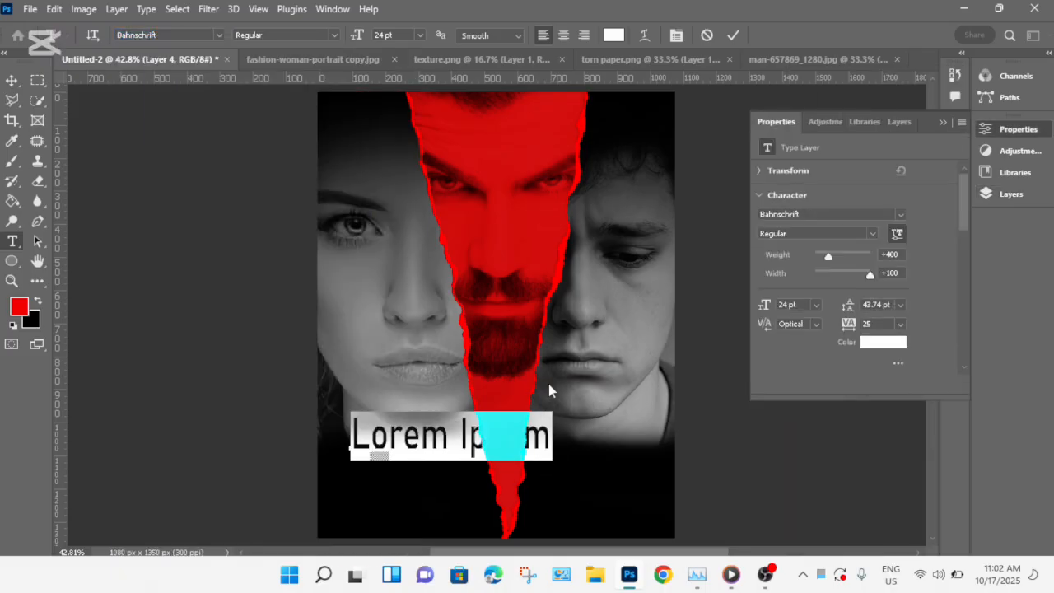
pyautogui.press('BackSpace')
pyautogui.press('Escape')
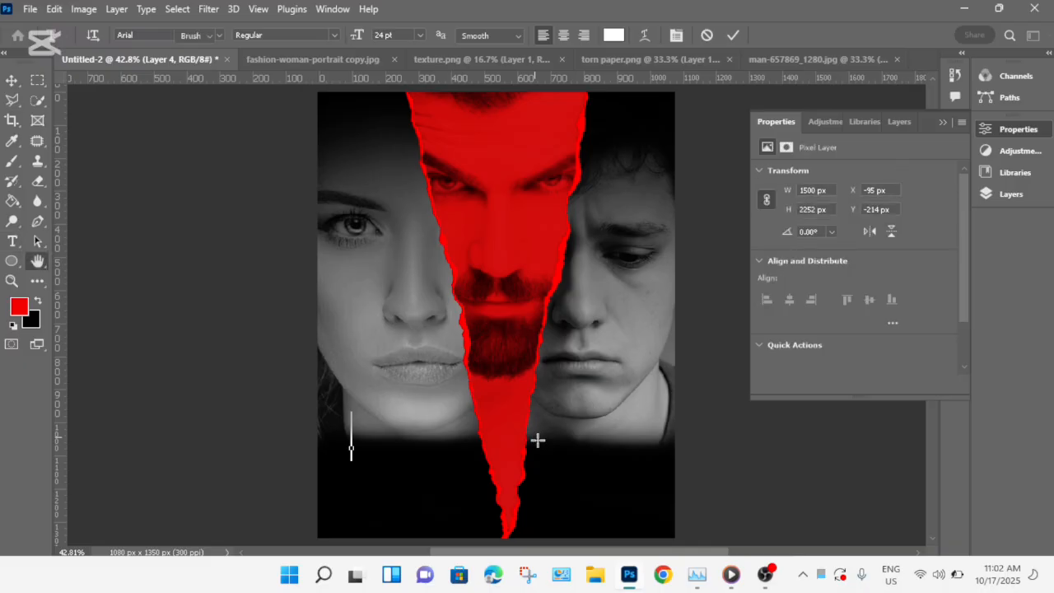
pyautogui.press('e')
pyautogui.click(943, 122)
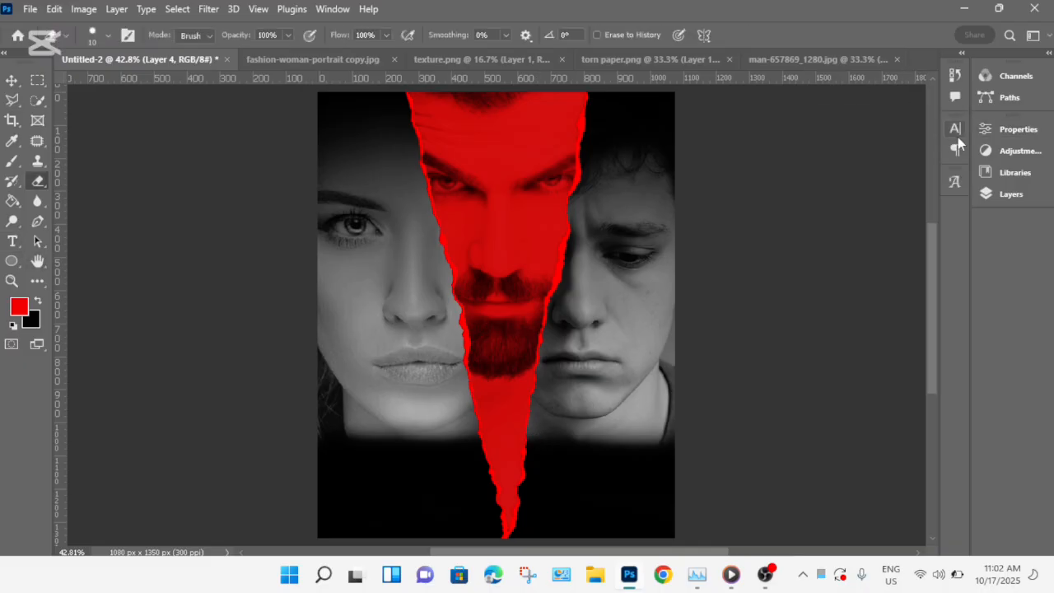
pyautogui.click(1002, 196)
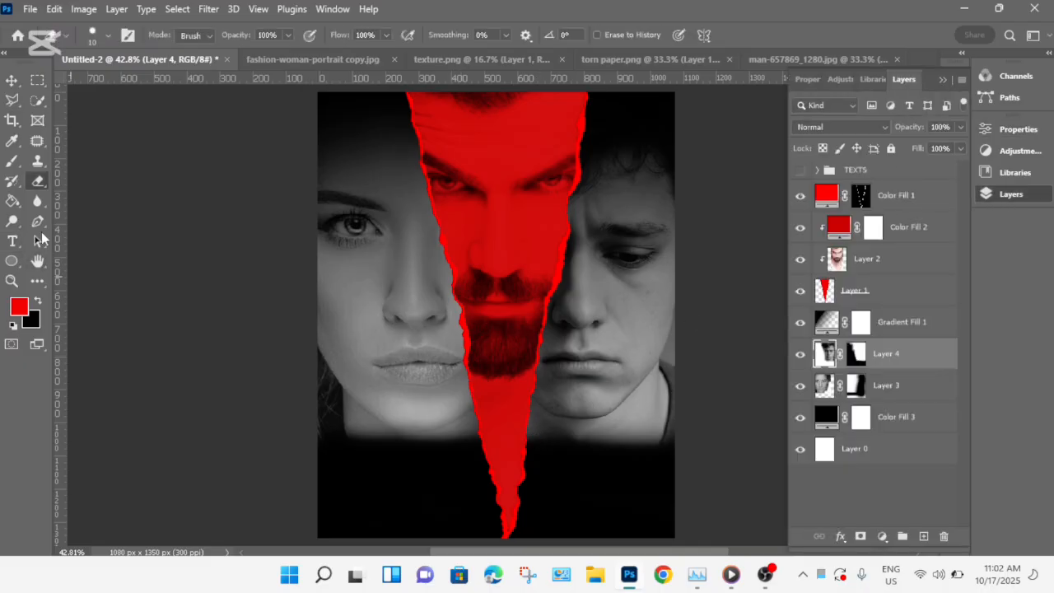
# Add the title text THE SILENT TRUTH in Bahnschrift across the lower part of the portraits, starting below the woman's lips.
pyautogui.click(13, 240)
pyautogui.click(350, 422)
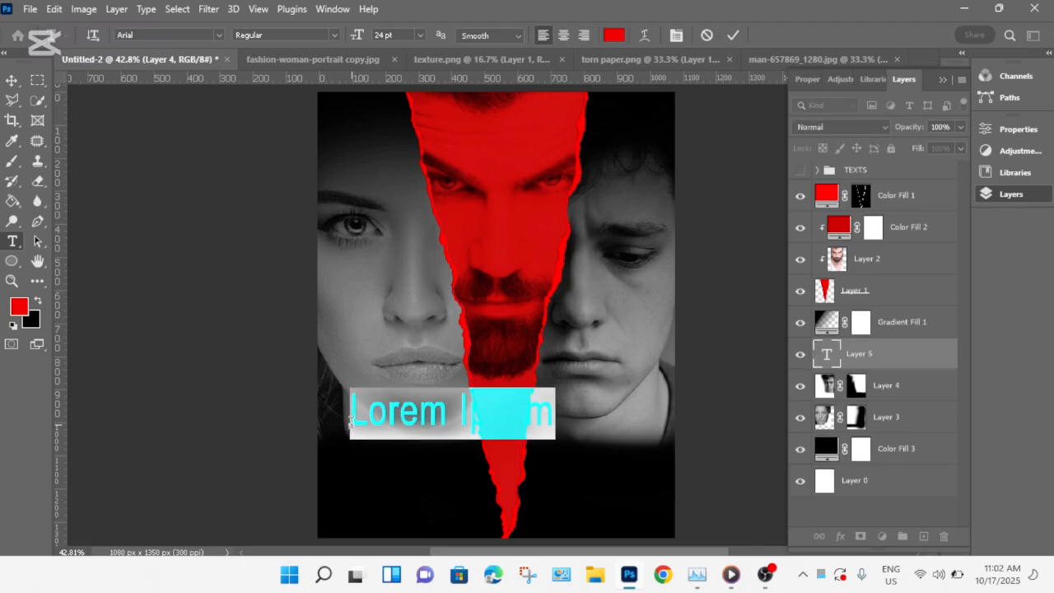
pyautogui.press('BackSpace')
pyautogui.click(219, 35)
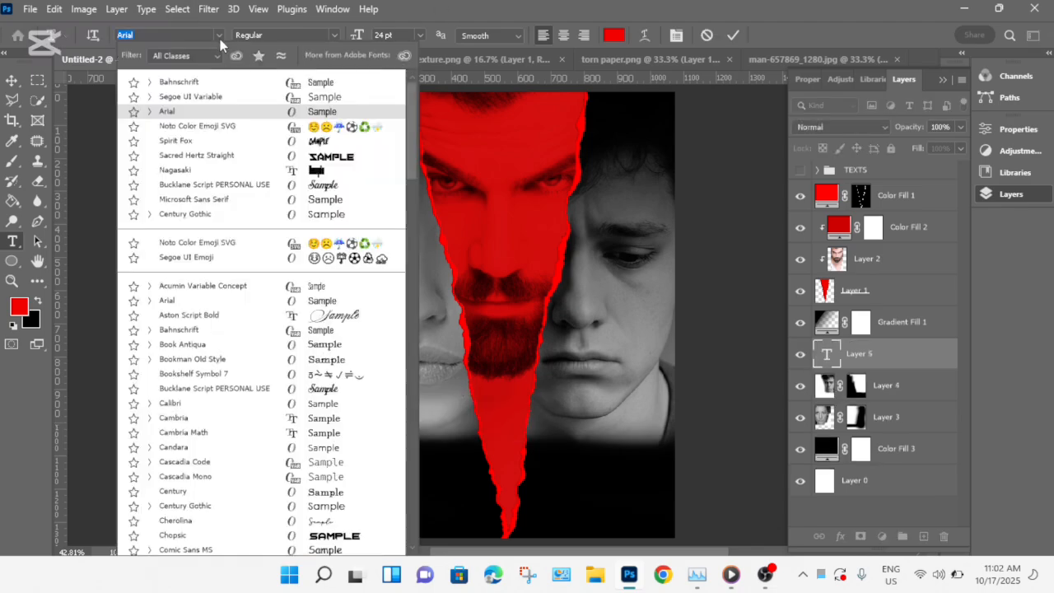
pyautogui.click(223, 84)
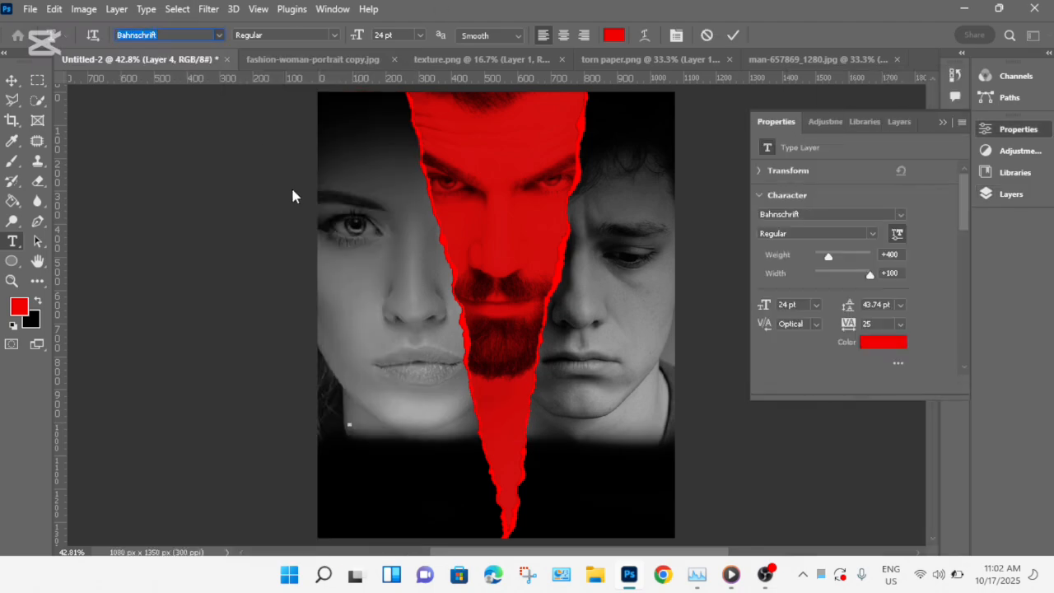
pyautogui.write('THE')
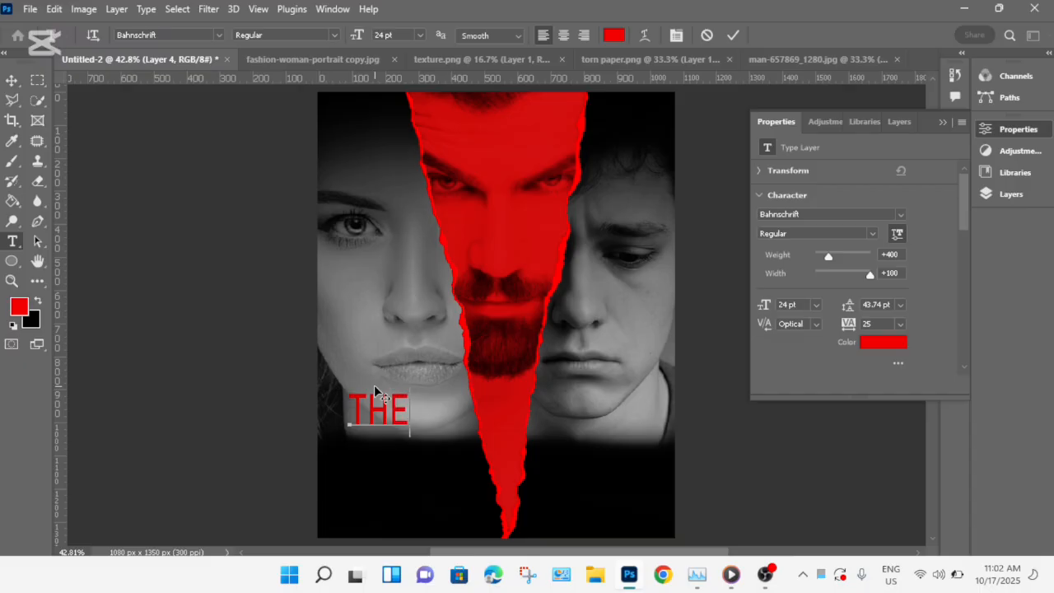
pyautogui.write(' SILENT ')
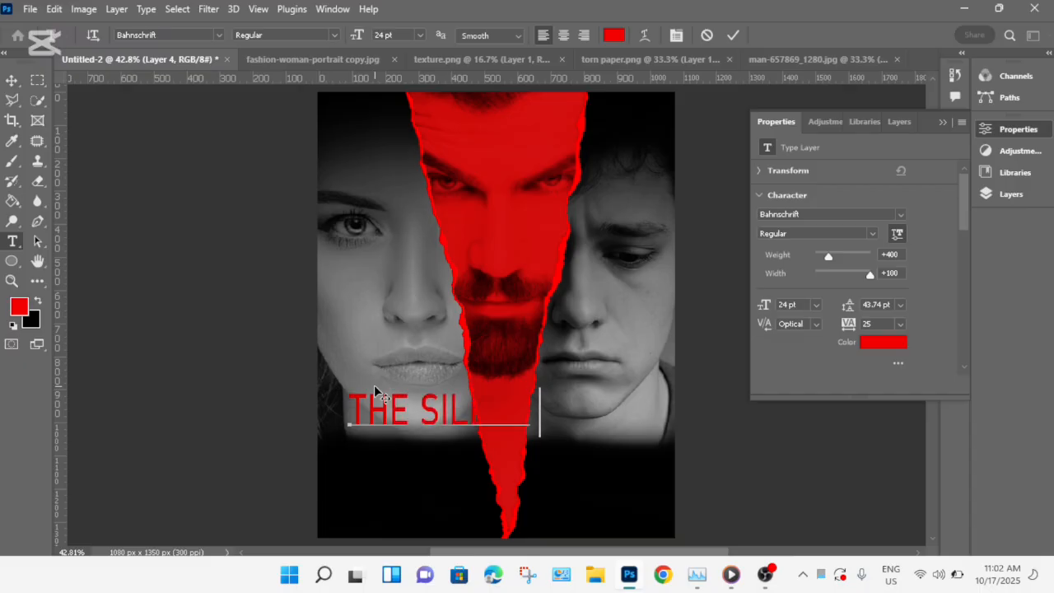
pyautogui.write('TRUTH')
# Set the color of the entire title text to off-white (f2f2f2) and commit the text.
pyautogui.hotkey('ctrl', 'a')
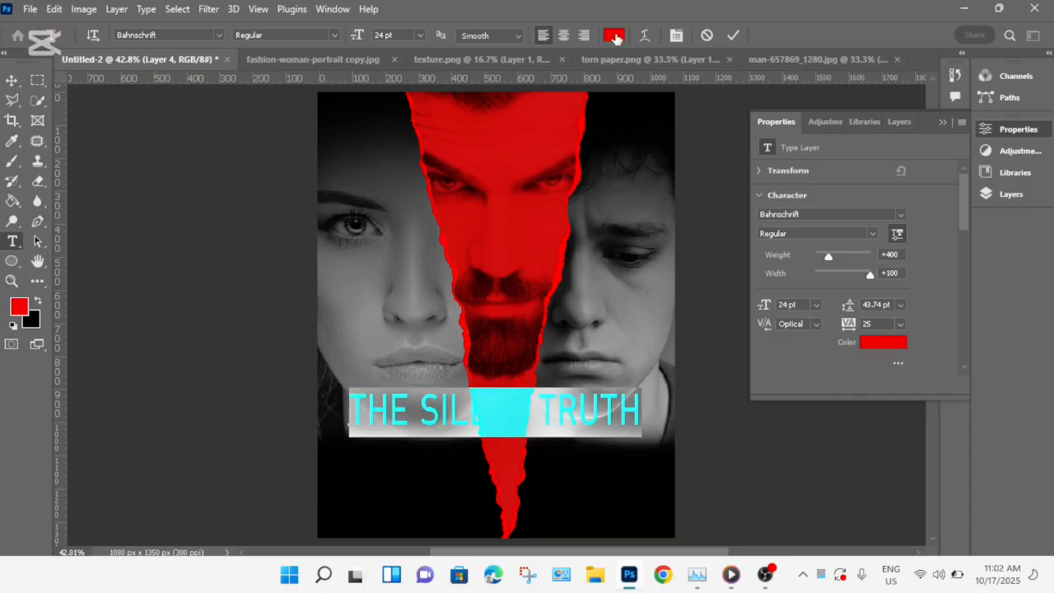
pyautogui.click(615, 36)
pyautogui.write('f2f2f2')
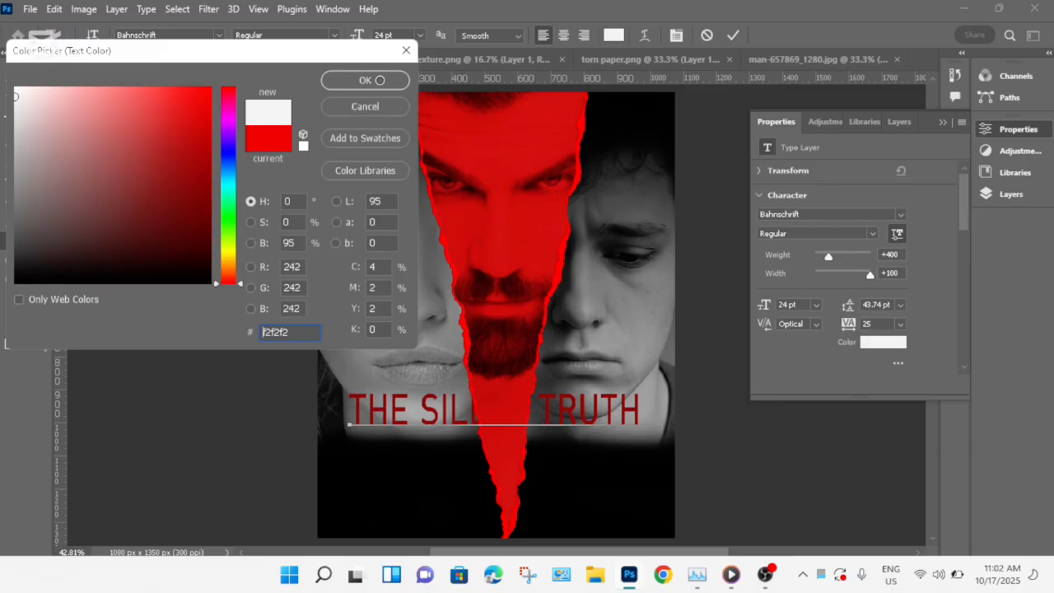
pyautogui.click(382, 85)
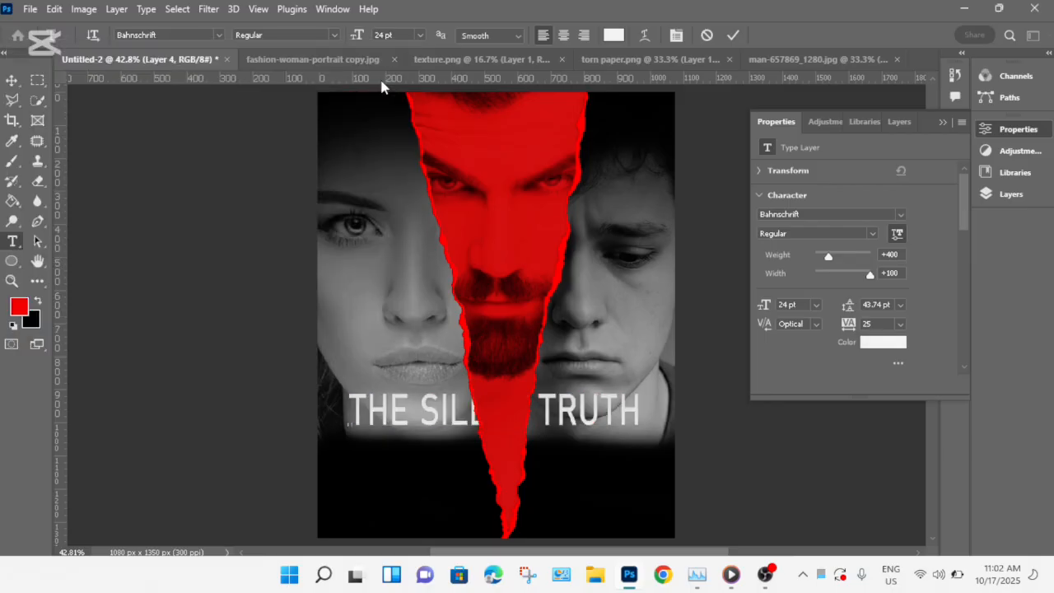
pyautogui.click(731, 38)
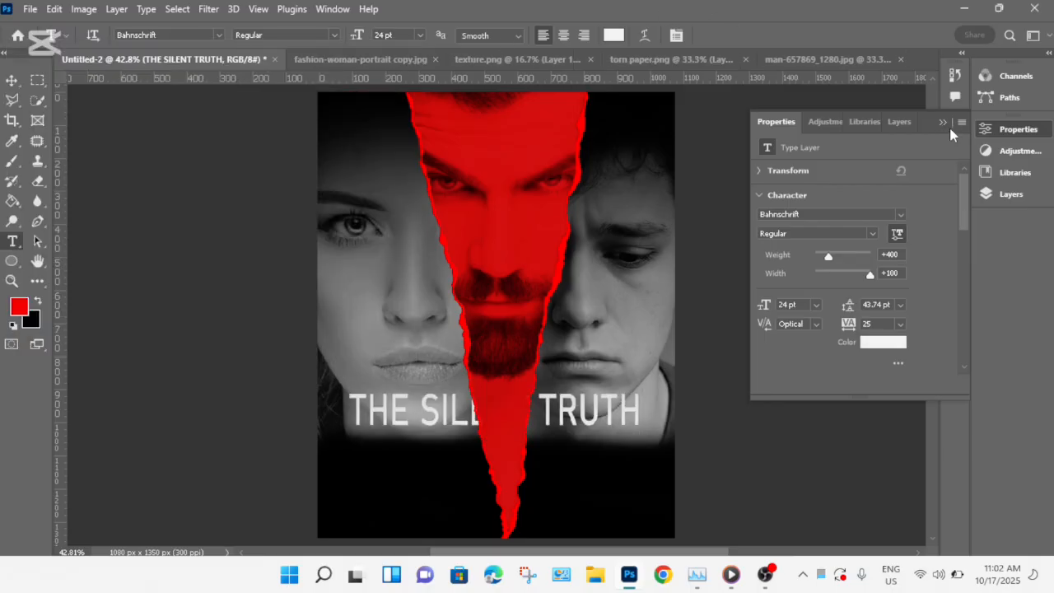
# Move the title's text layer to the top of the layer stack, above the TEXTS group.
pyautogui.click(948, 125)
pyautogui.click(989, 196)
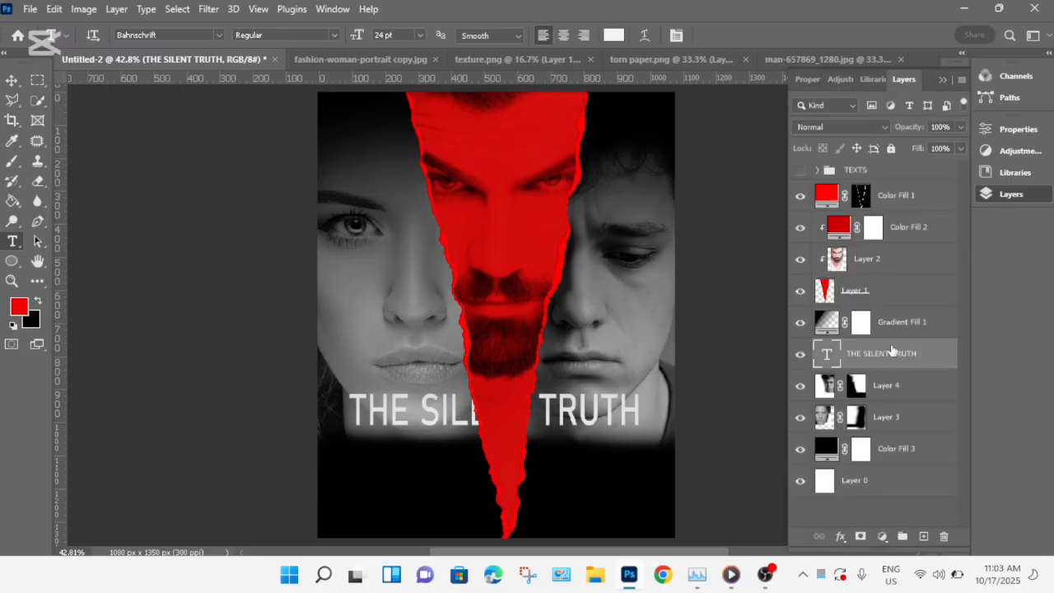
pyautogui.moveTo(867, 162); pyautogui.dragTo(867, 162)
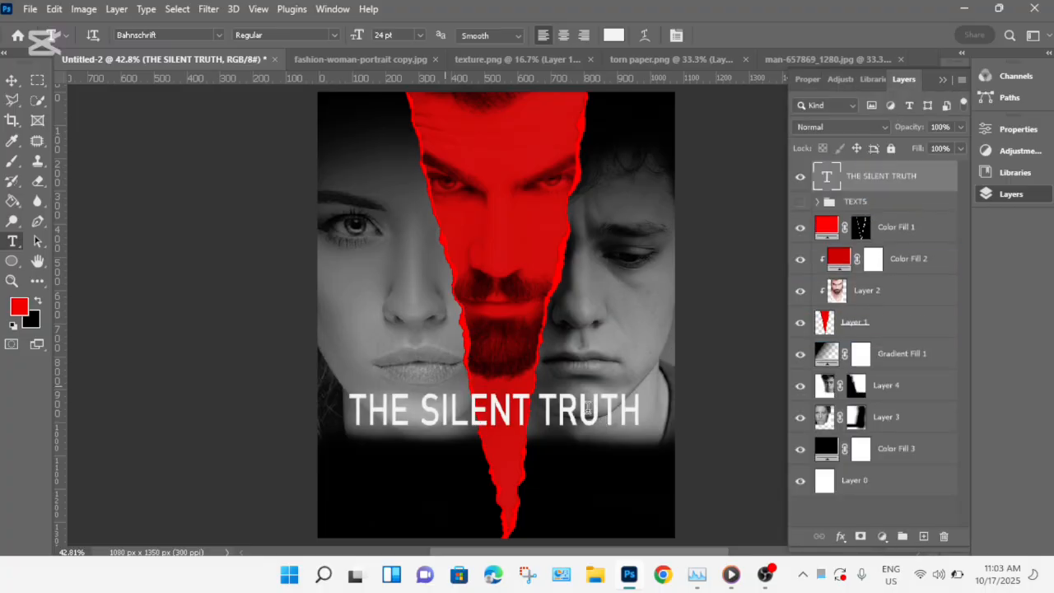
# Place a horizontal guide just below the title and move the title down so its baseline sits on the guide.
pyautogui.press('v')
pyautogui.moveTo(310, 82); pyautogui.dragTo(365, 432)
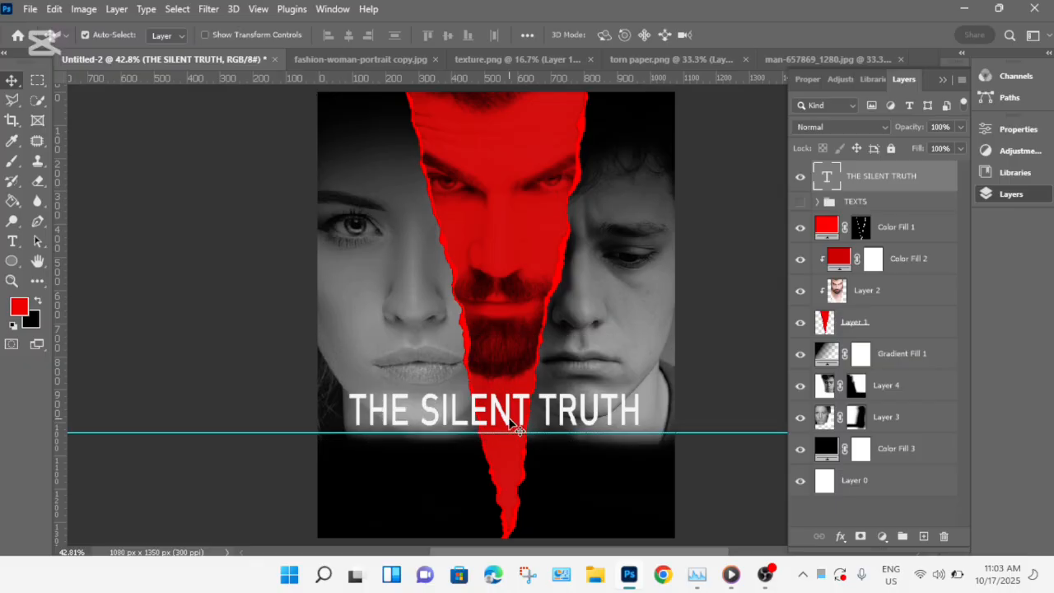
pyautogui.moveTo(517, 422); pyautogui.dragTo(519, 430)
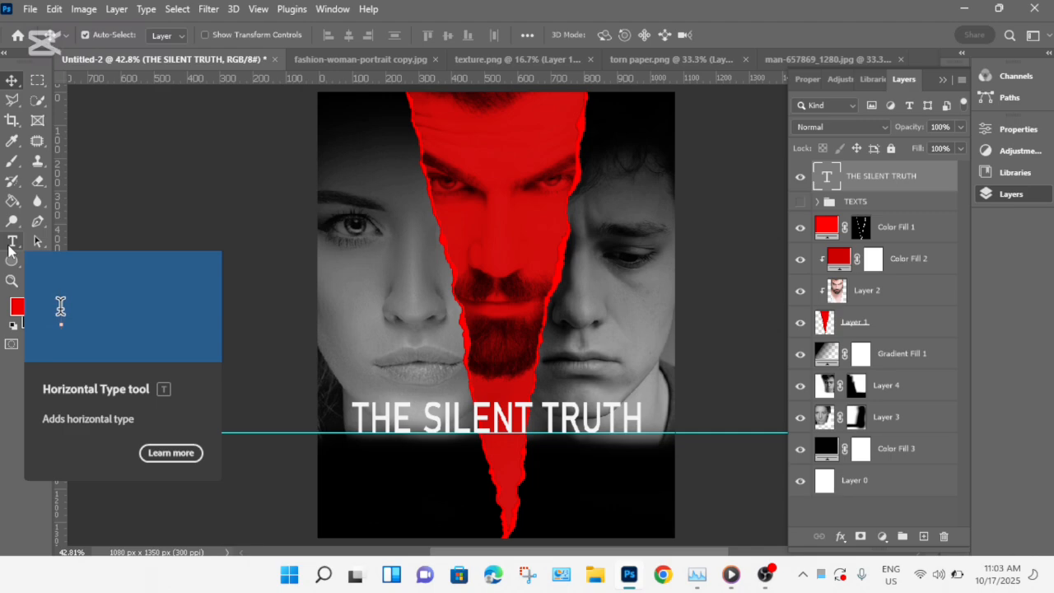
# Replace the word TRUTH in the title with KILLER and commit the text.
pyautogui.doubleClick(587, 422)
pyautogui.click(644, 415)
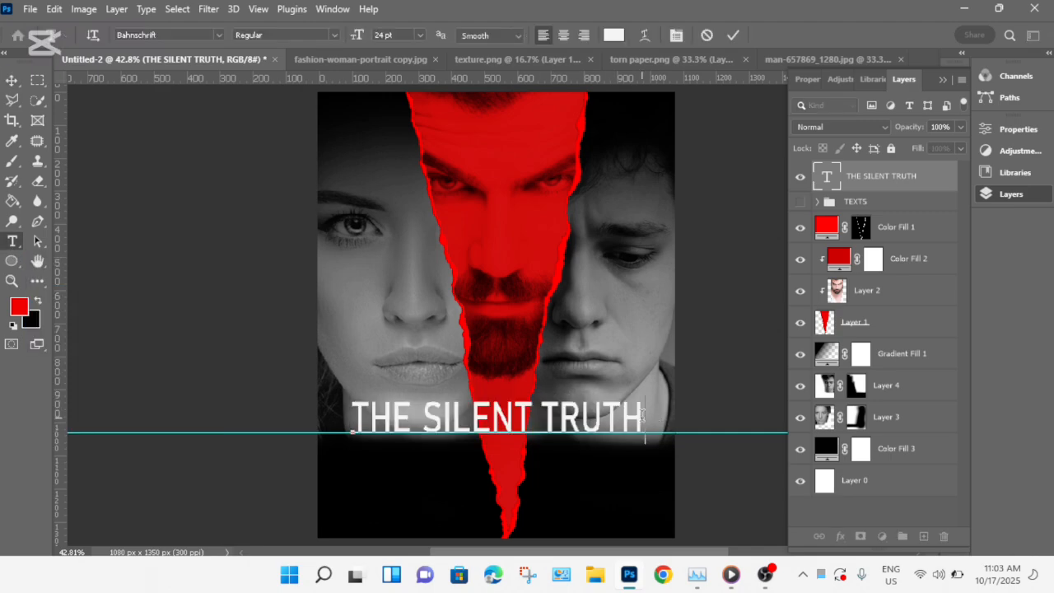
pyautogui.press('BackSpace')
pyautogui.press('BackSpace')
pyautogui.press('BackSpace')
pyautogui.press('BackSpace')
pyautogui.press('BackSpace')
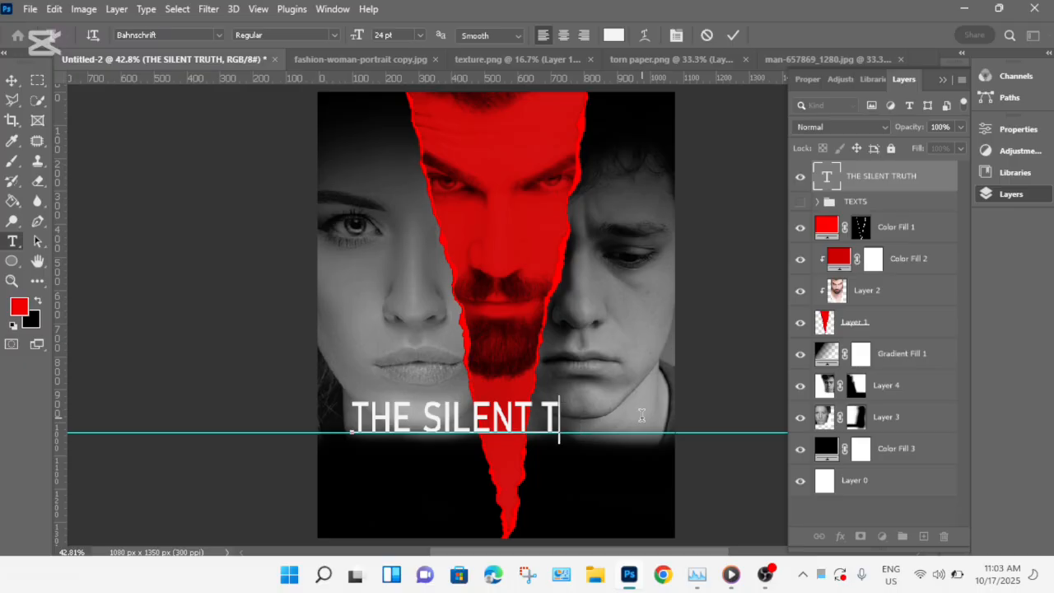
pyautogui.write('KILLER')
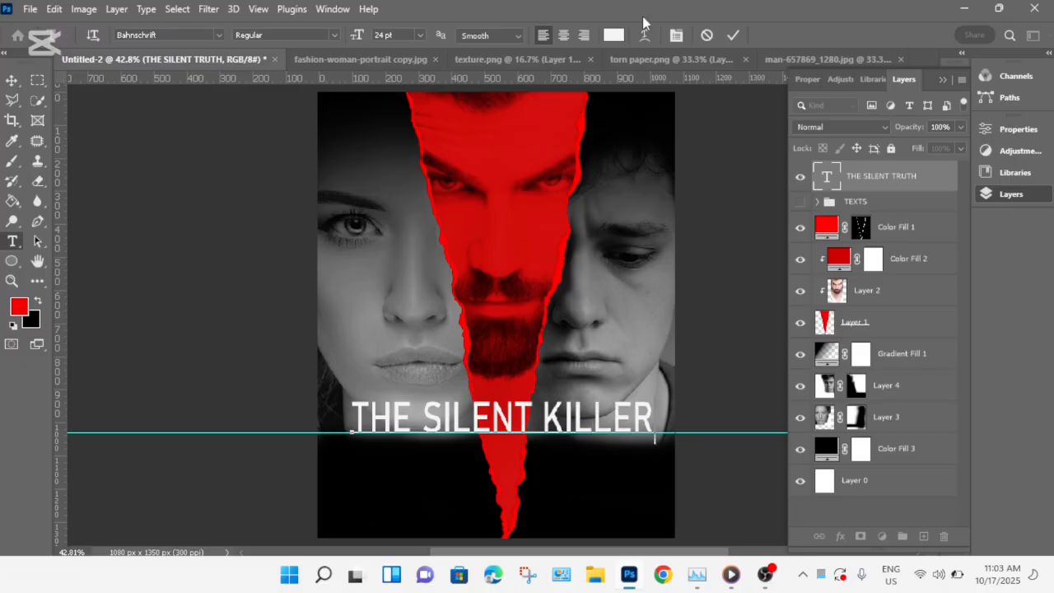
pyautogui.click(734, 37)
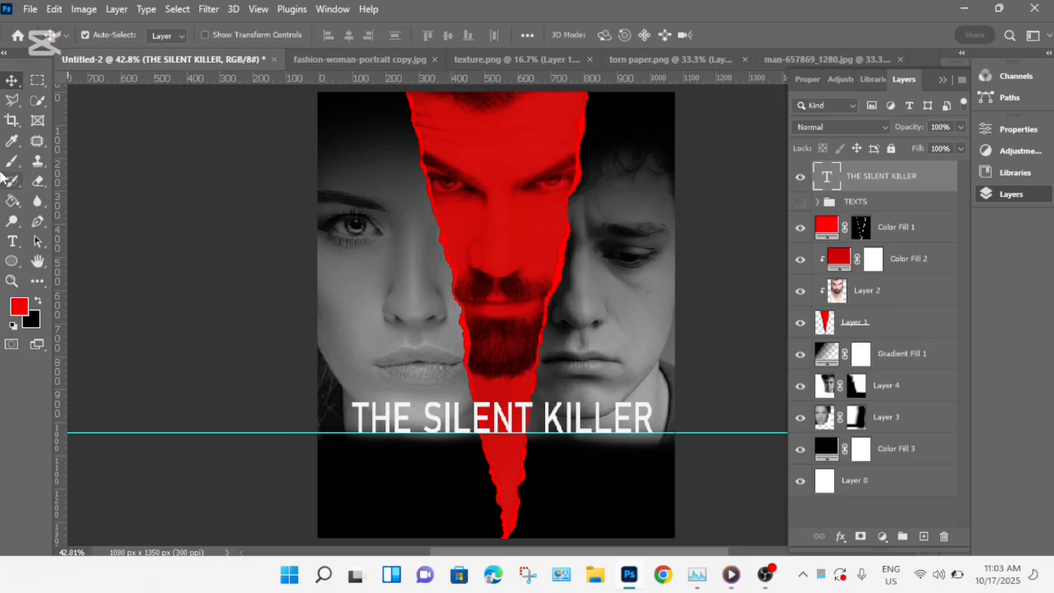
# Add the tagline EVERY KILLER HAS A REASON below the title in Segoe UI Variable.
pyautogui.click(13, 240)
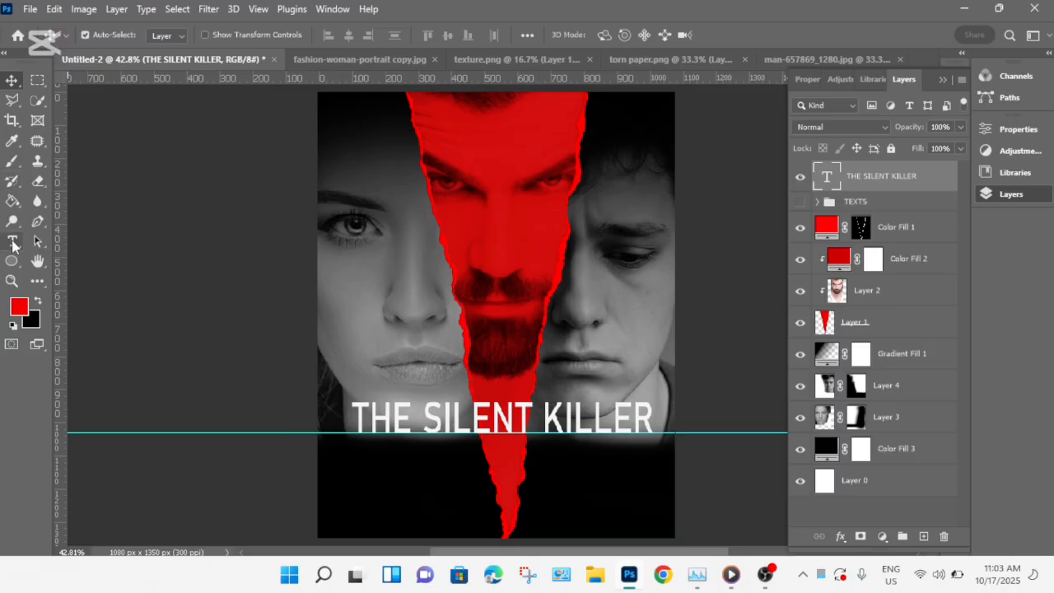
pyautogui.click(399, 468)
pyautogui.press('BackSpace')
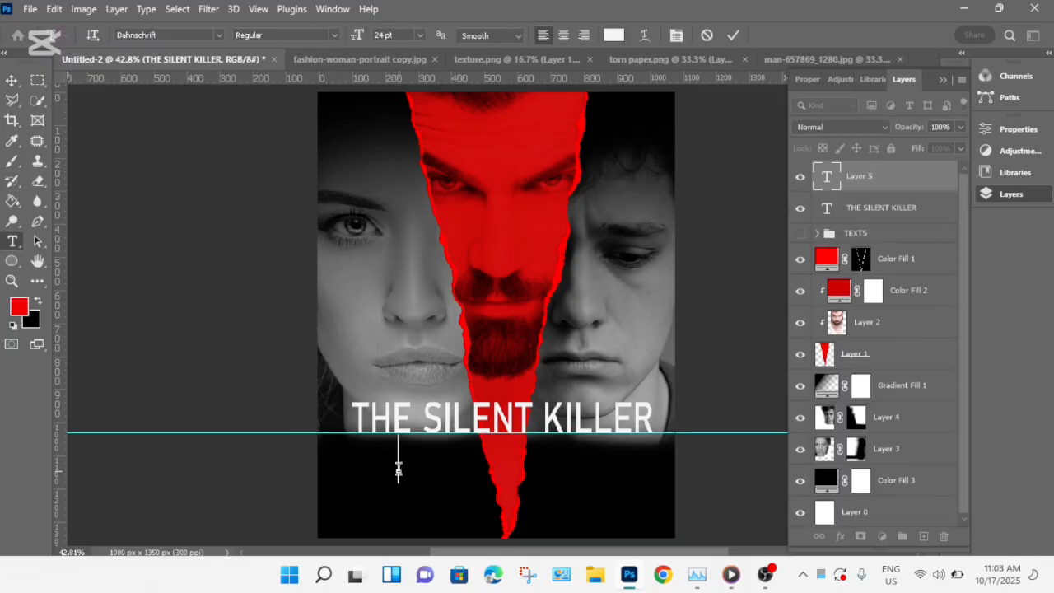
pyautogui.click(219, 35)
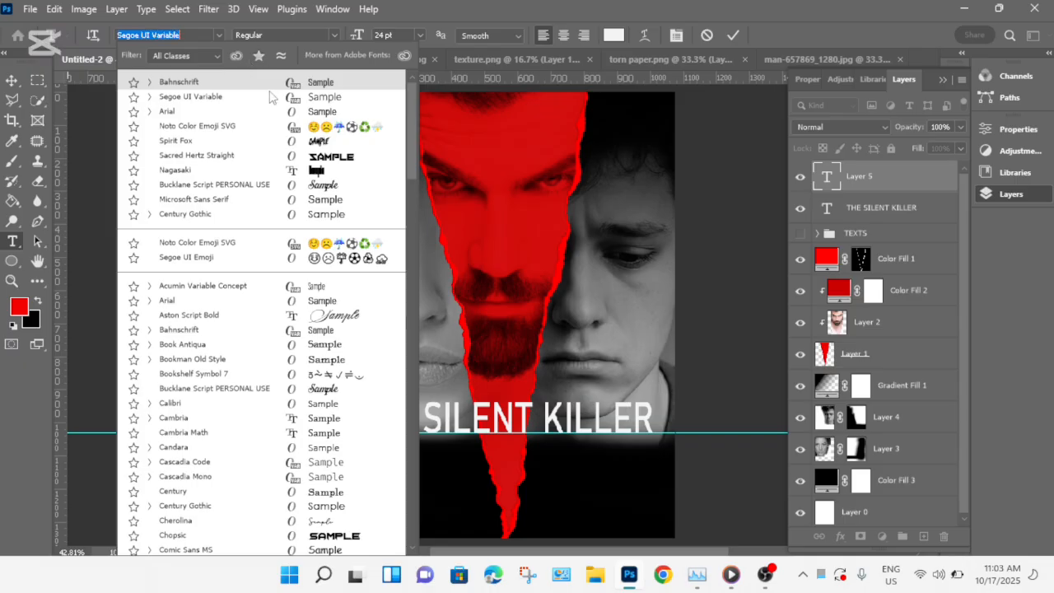
pyautogui.click(270, 93)
pyautogui.click(415, 463)
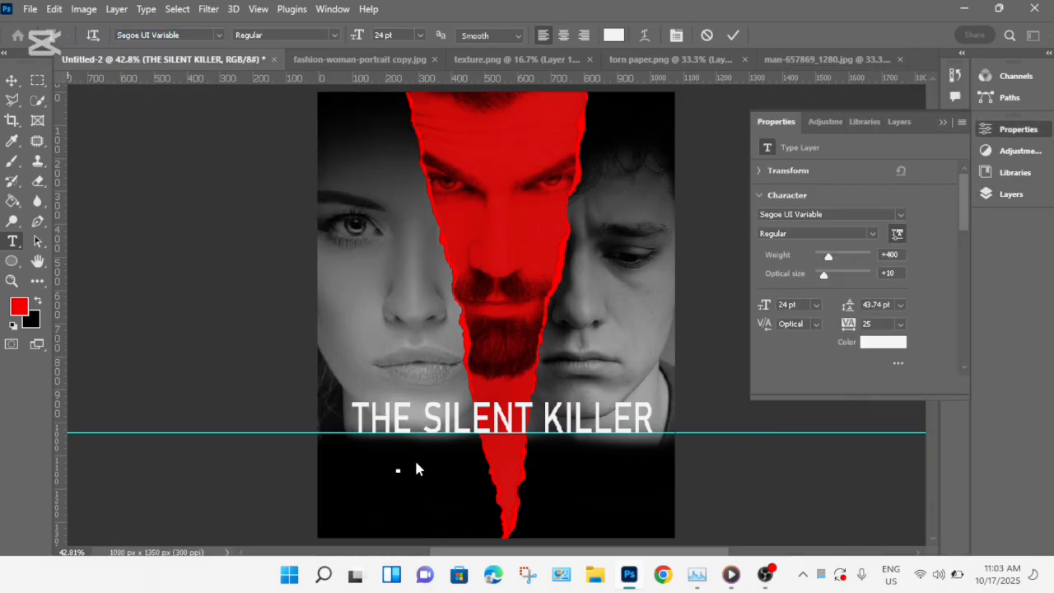
pyautogui.write('EVR')
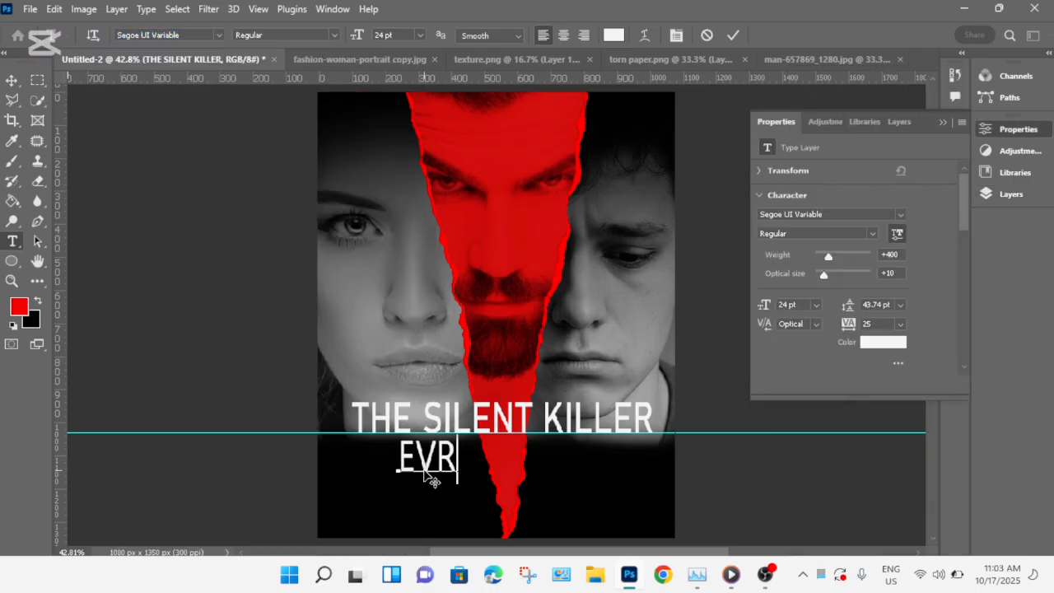
pyautogui.press('Left')
pyautogui.write('E')
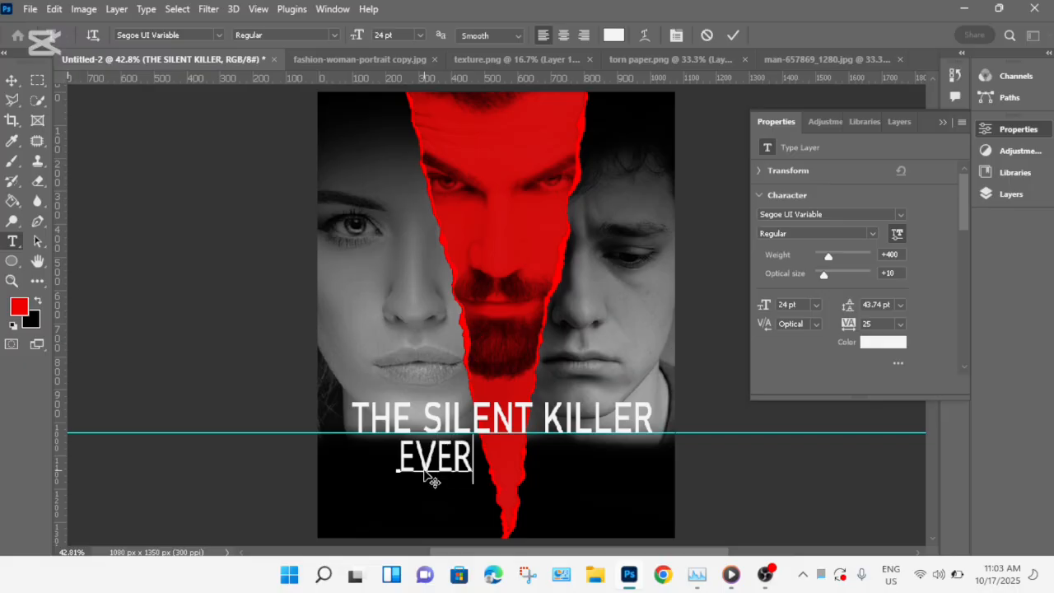
pyautogui.press('Right')
pyautogui.write('Y KILLER HAS')
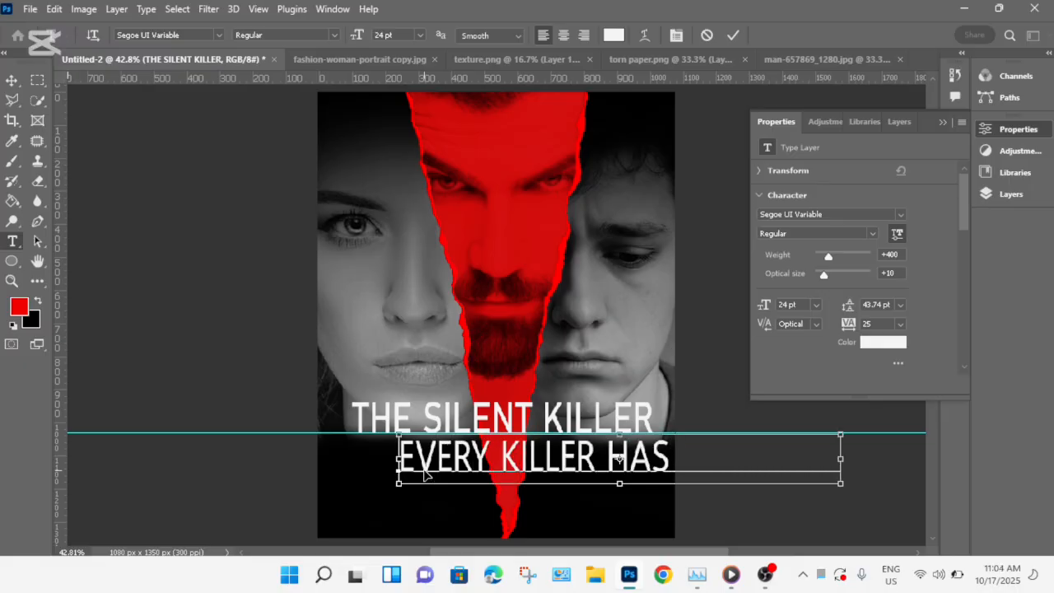
# Set the color of the whole tagline to dark red (c30000).
pyautogui.hotkey('ctrl', 'a')
pyautogui.click(614, 35)
pyautogui.write('c30000')
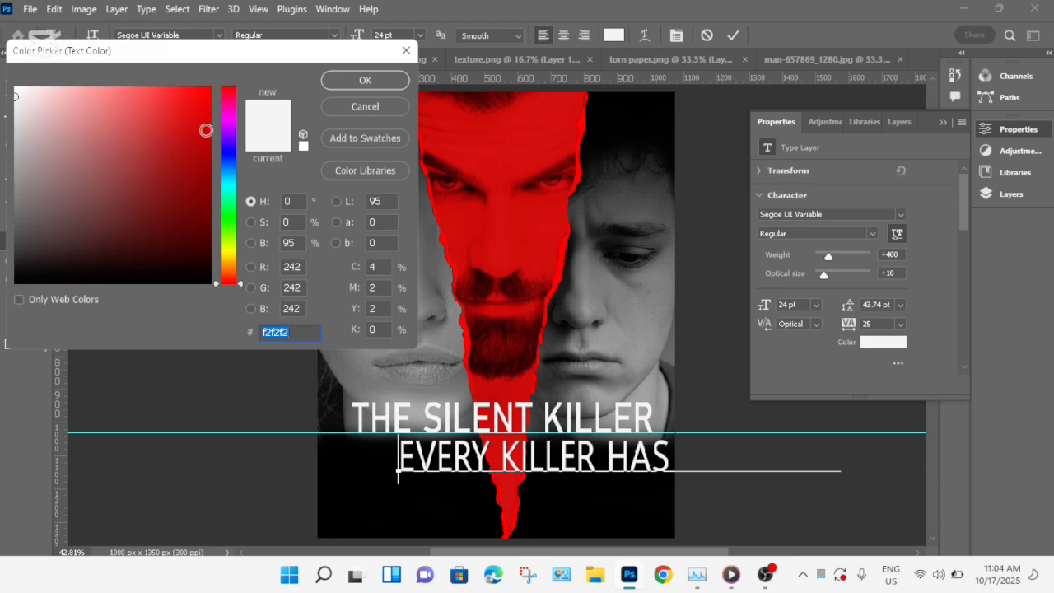
pyautogui.click(364, 79)
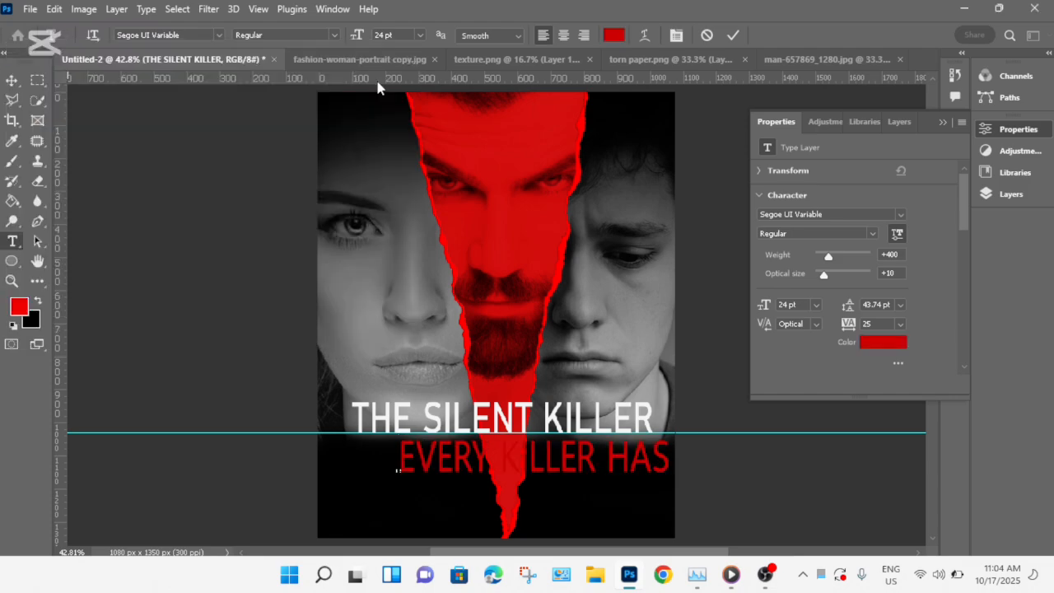
# Reduce the tagline's font size to 11 pt, commit it, and shift it slightly up to center it beneath the title.
pyautogui.click(420, 35)
pyautogui.click(405, 103)
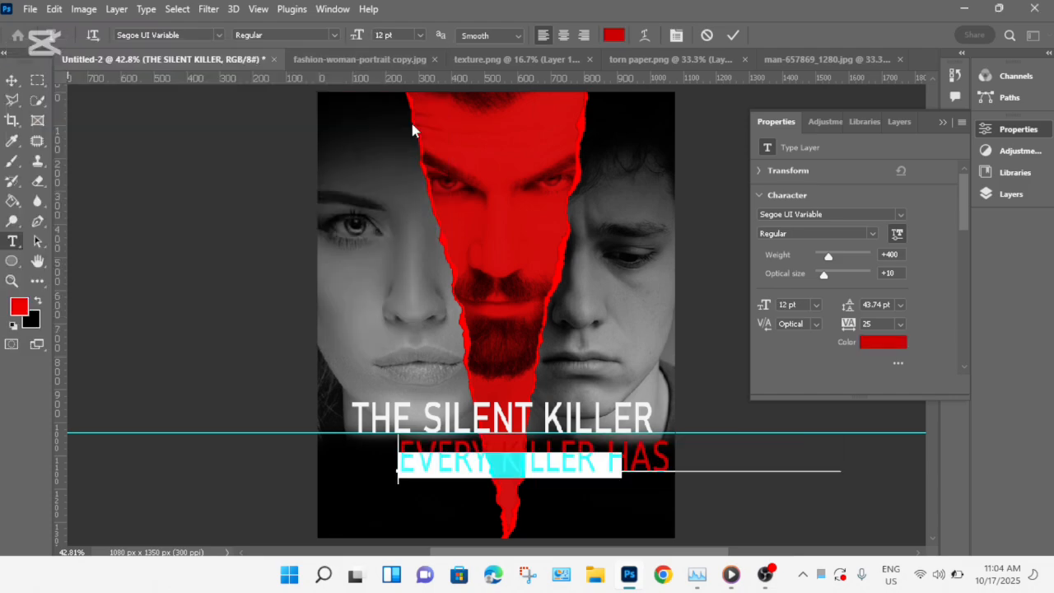
pyautogui.click(421, 36)
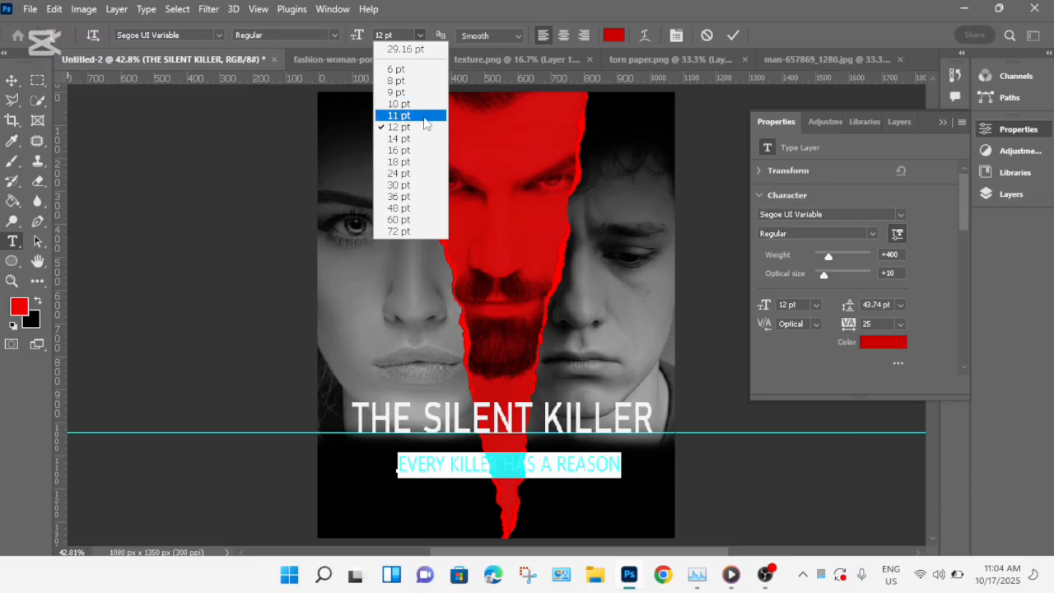
pyautogui.click(425, 113)
pyautogui.click(733, 34)
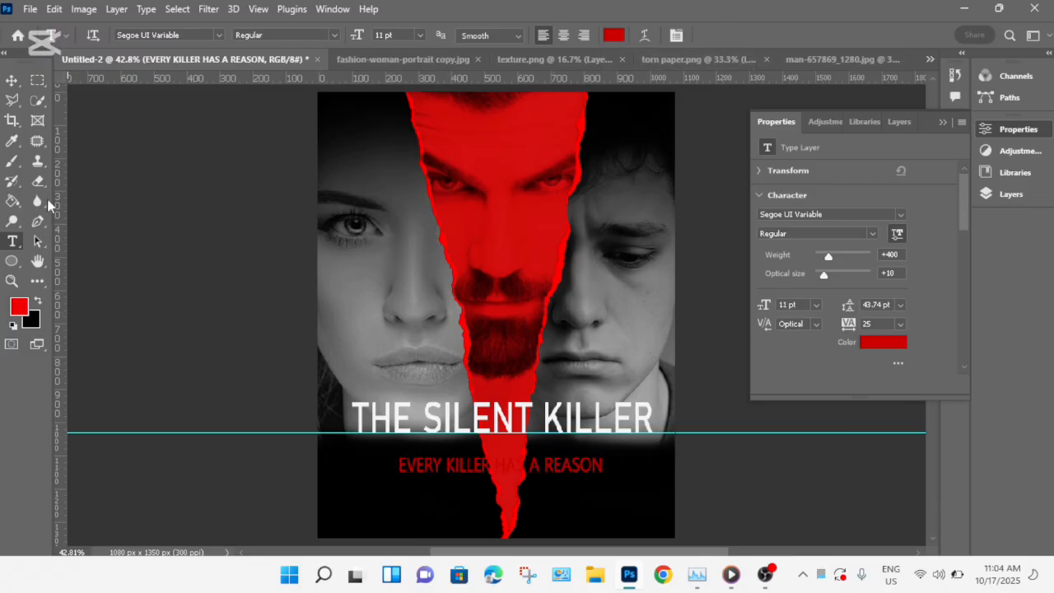
pyautogui.click(12, 80)
pyautogui.moveTo(550, 469); pyautogui.dragTo(553, 462)
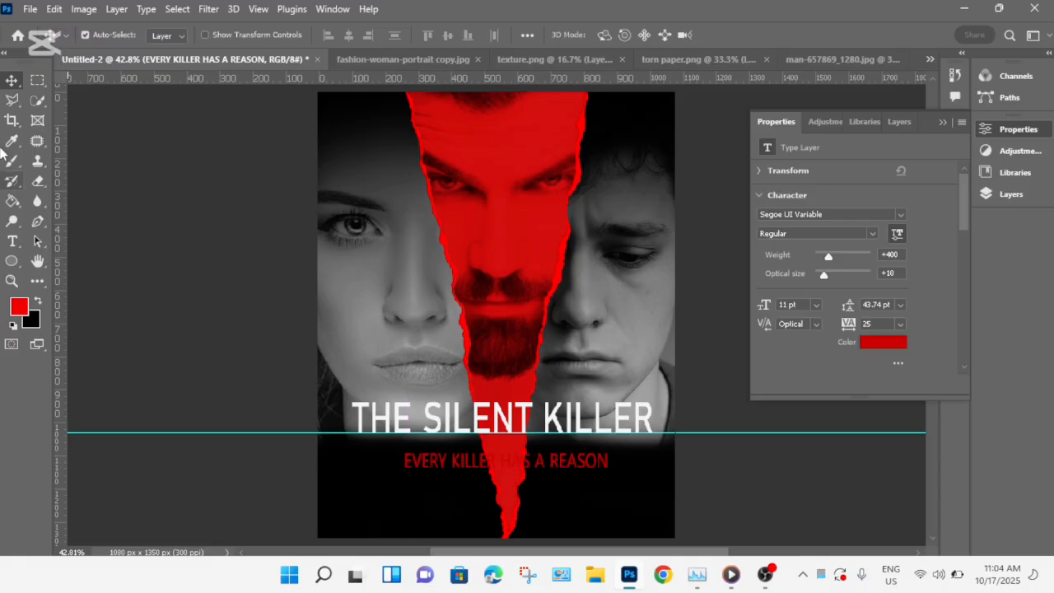
# Add a new empty layer above the tagline's text layer, with the Type tool active.
pyautogui.click(14, 244)
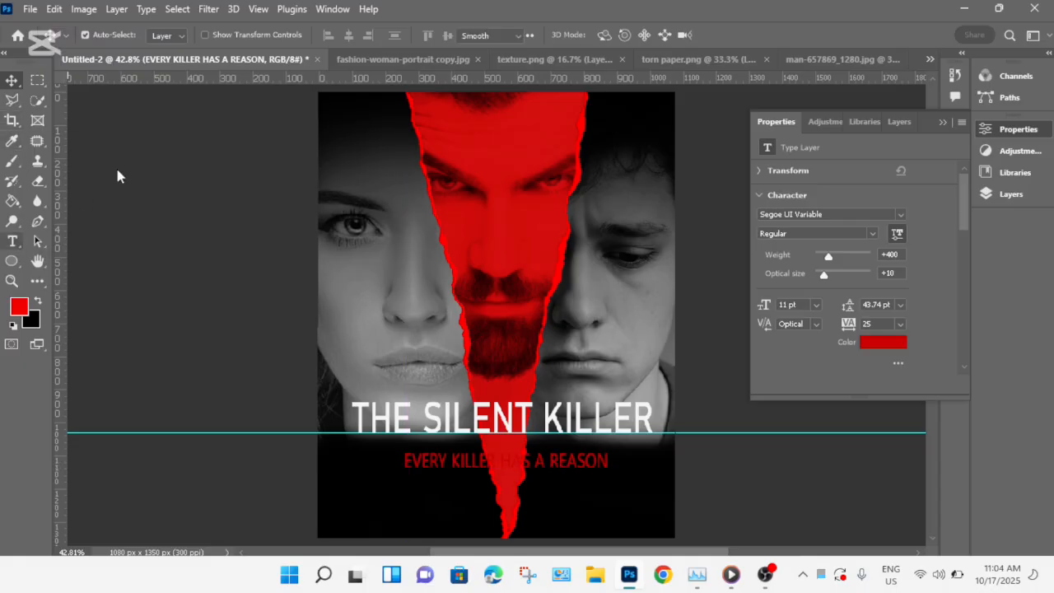
pyautogui.click(944, 123)
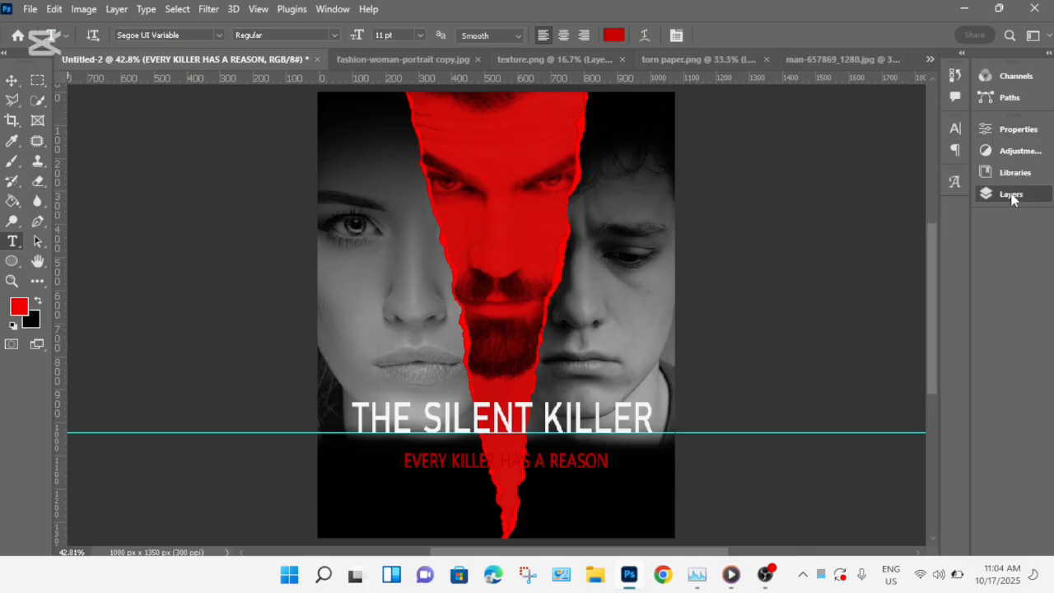
pyautogui.click(1011, 195)
pyautogui.scroll(1, 918, 172)
pyautogui.click(917, 172)
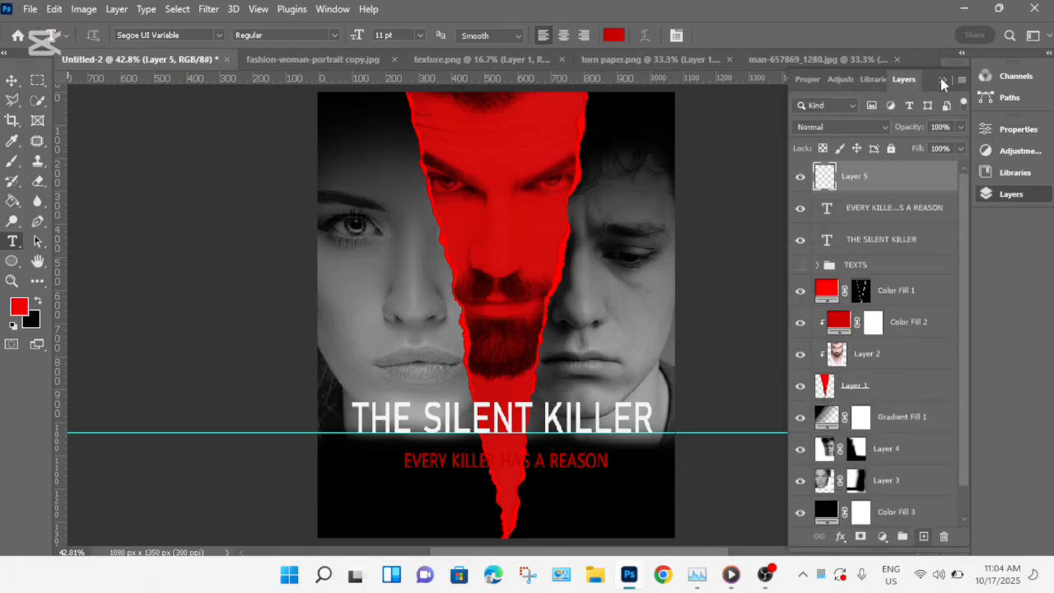
# Create a page-wide paragraph text box with Lorem ipsum placeholder text at 6 pt, set its leading to Auto, and commit it.
pyautogui.click(942, 79)
pyautogui.click(419, 36)
pyautogui.click(393, 73)
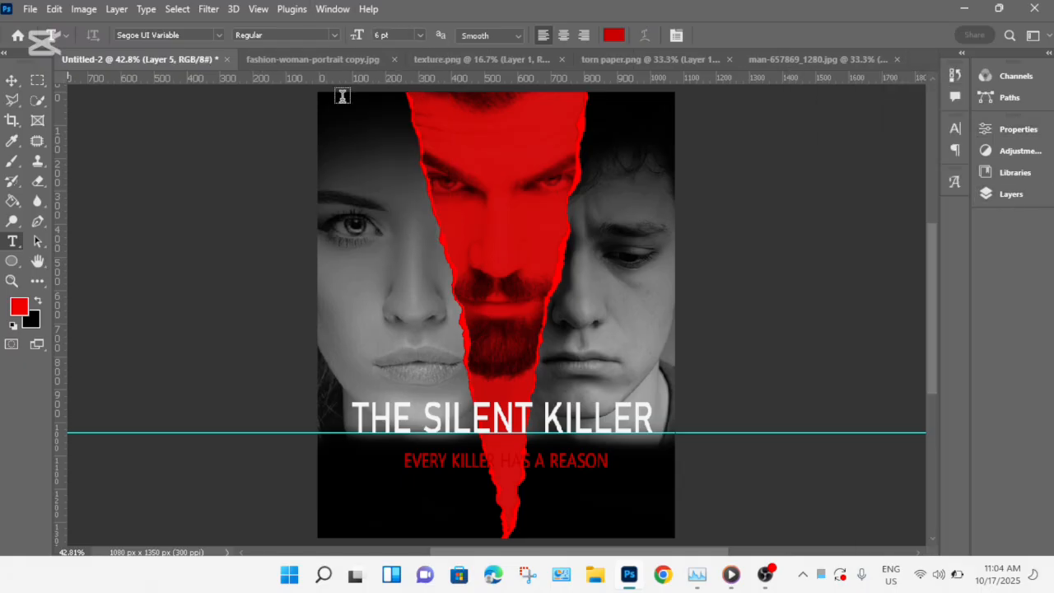
pyautogui.moveTo(319, 101); pyautogui.dragTo(672, 533)
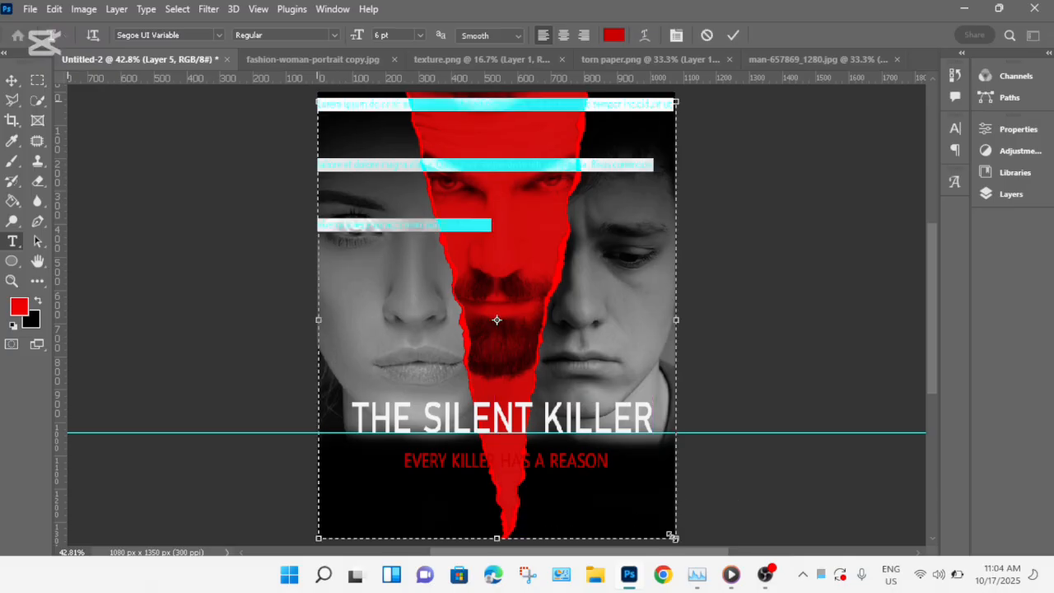
pyautogui.click(674, 36)
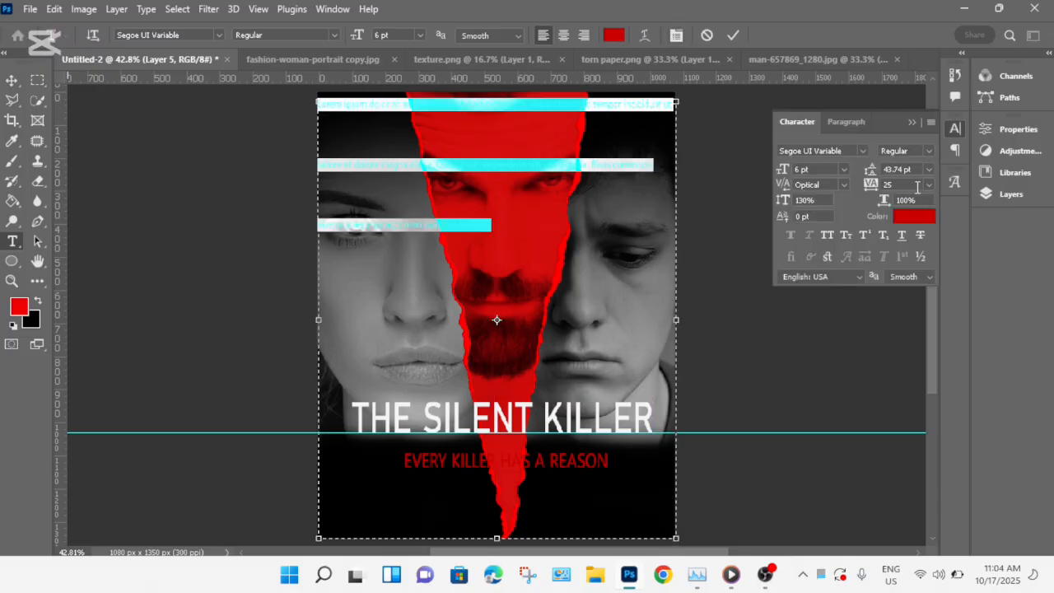
pyautogui.click(929, 171)
pyautogui.click(906, 182)
pyautogui.click(734, 35)
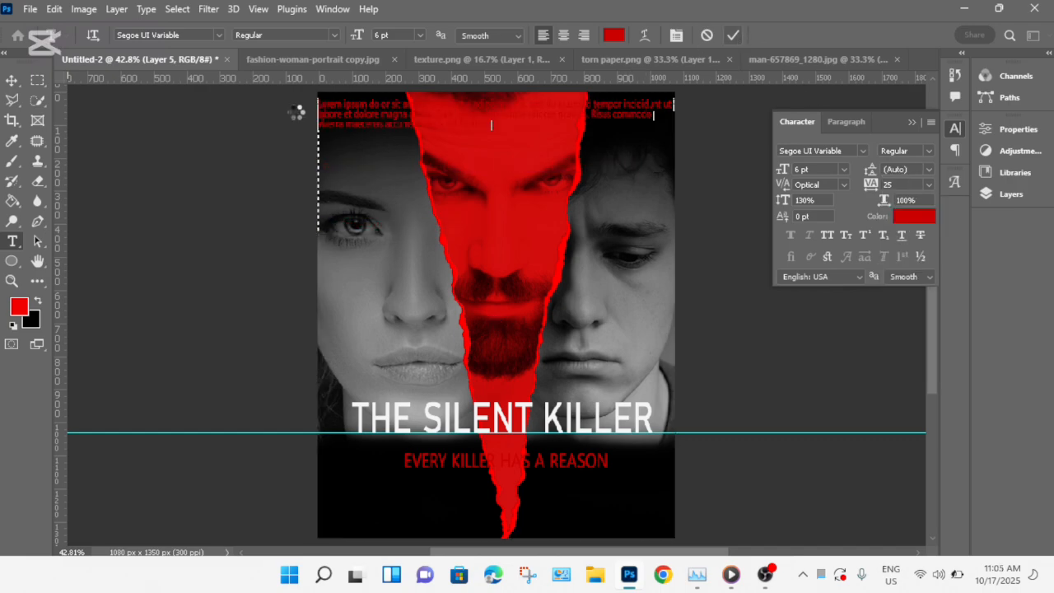
# Move the Lorem ipsum paragraph below the tagline and set its text color to white (ffffff).
pyautogui.press('v')
pyautogui.moveTo(341, 114); pyautogui.dragTo(353, 498)
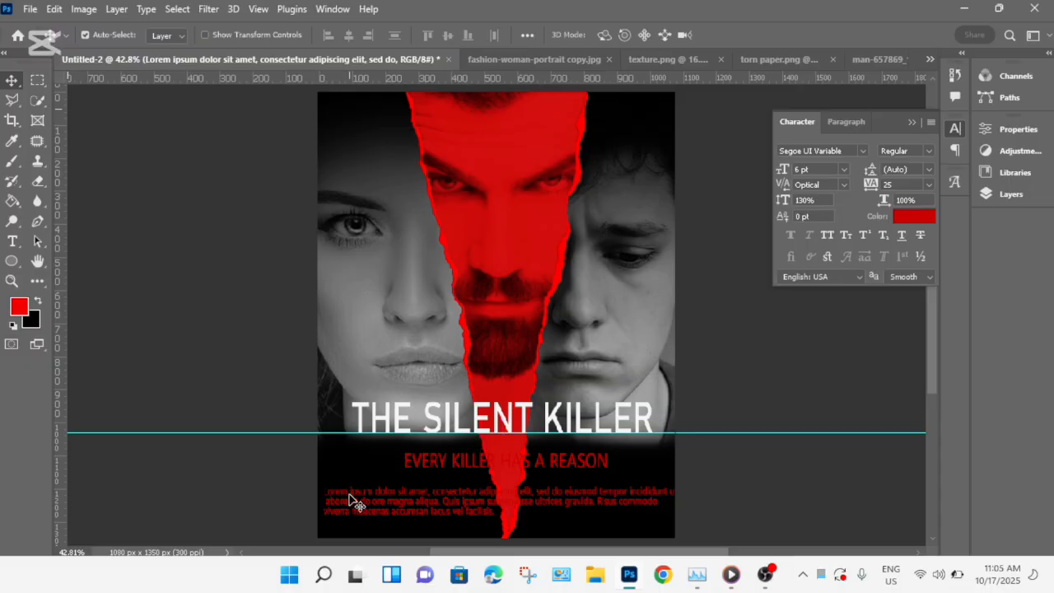
pyautogui.doubleClick(352, 497)
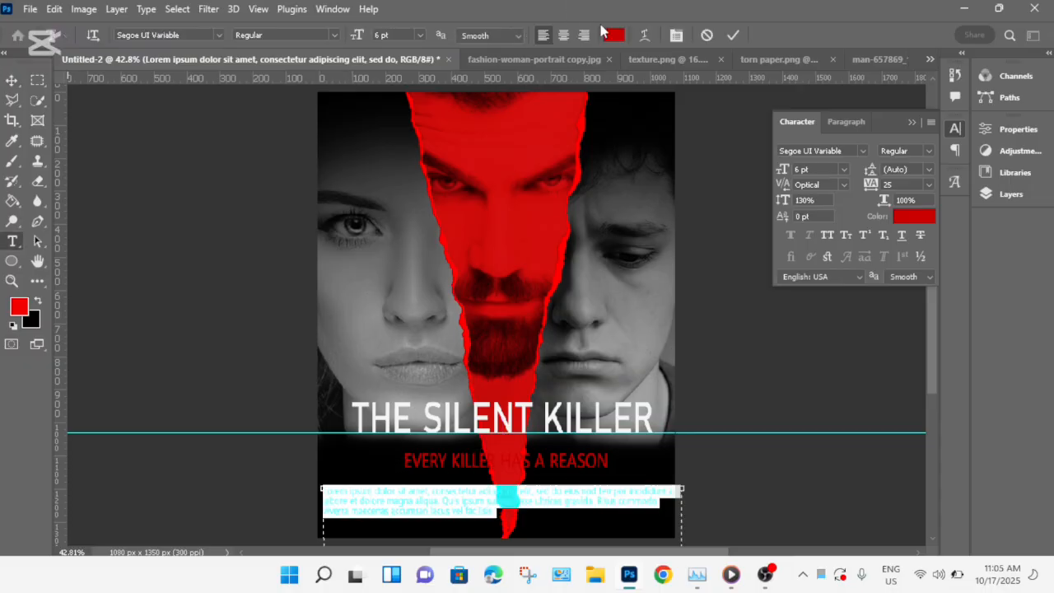
pyautogui.click(614, 37)
pyautogui.write('ffffff')
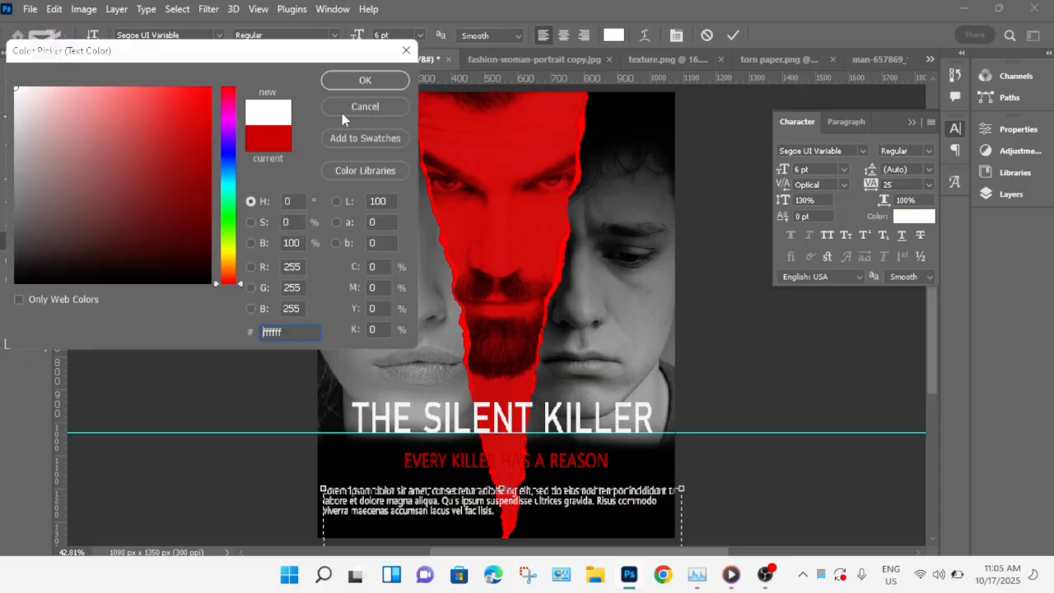
pyautogui.click(370, 86)
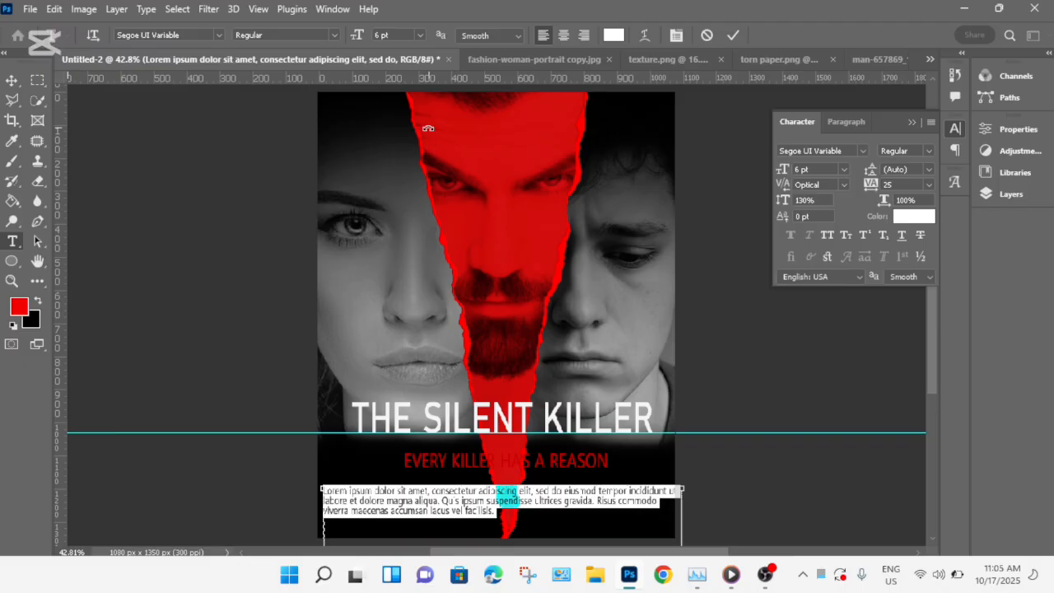
# Narrow the paragraph's text box to fit inside the page, then center the tagline and the paragraph a little higher below the title.
pyautogui.hotkey('ctrl', 't')
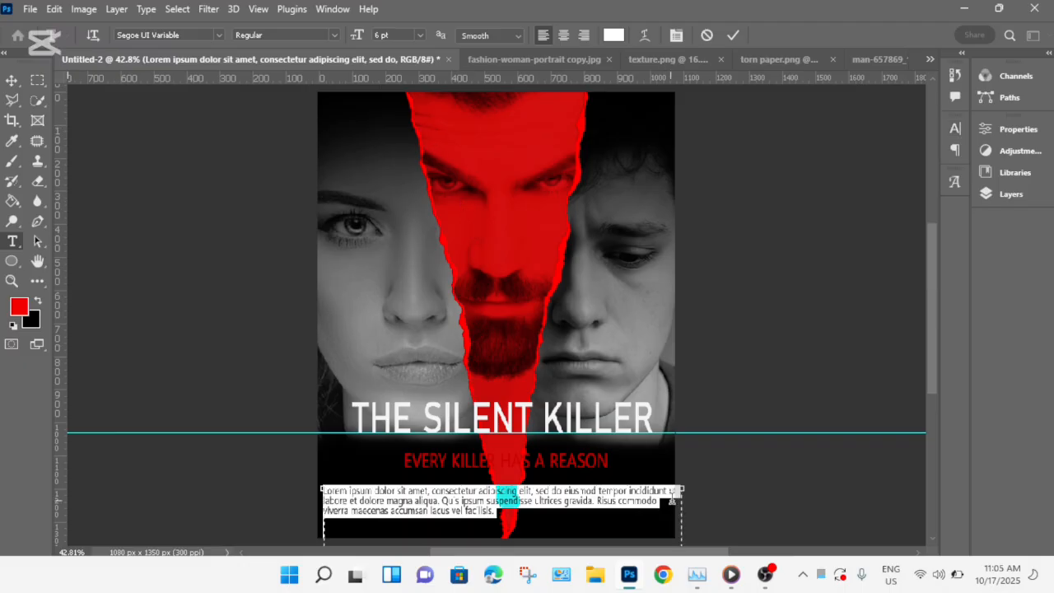
pyautogui.moveTo(683, 490); pyautogui.dragTo(655, 492)
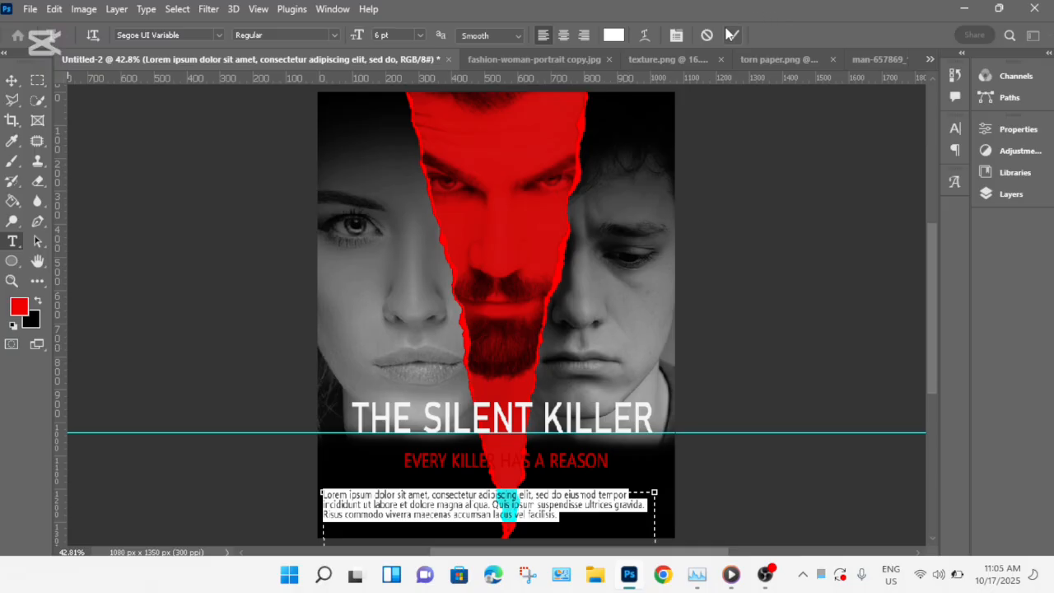
pyautogui.click(559, 537)
pyautogui.hotkey('ctrl', 'Return')
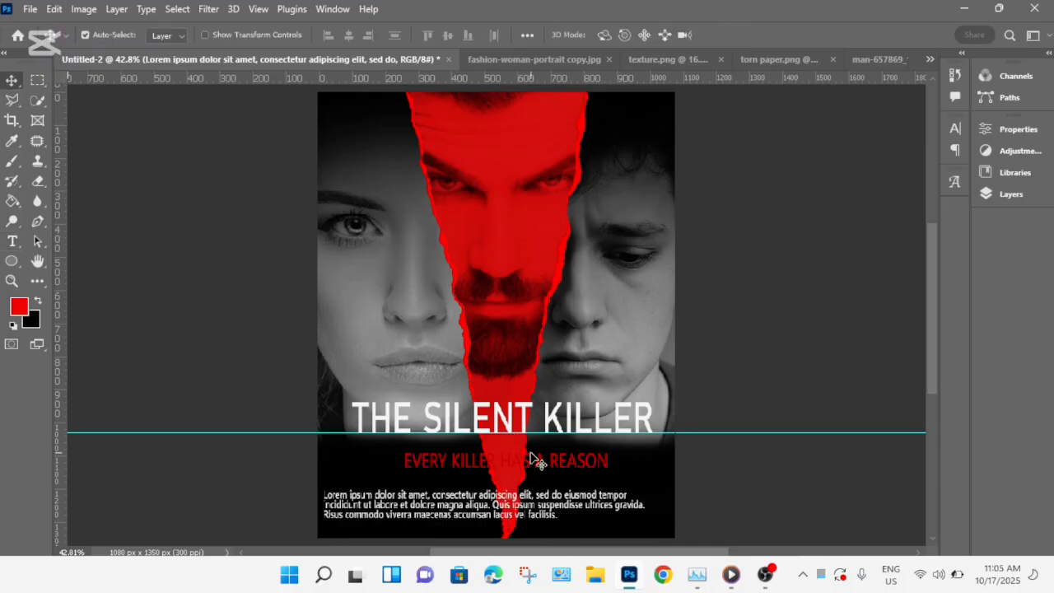
pyautogui.moveTo(543, 463); pyautogui.dragTo(537, 448)
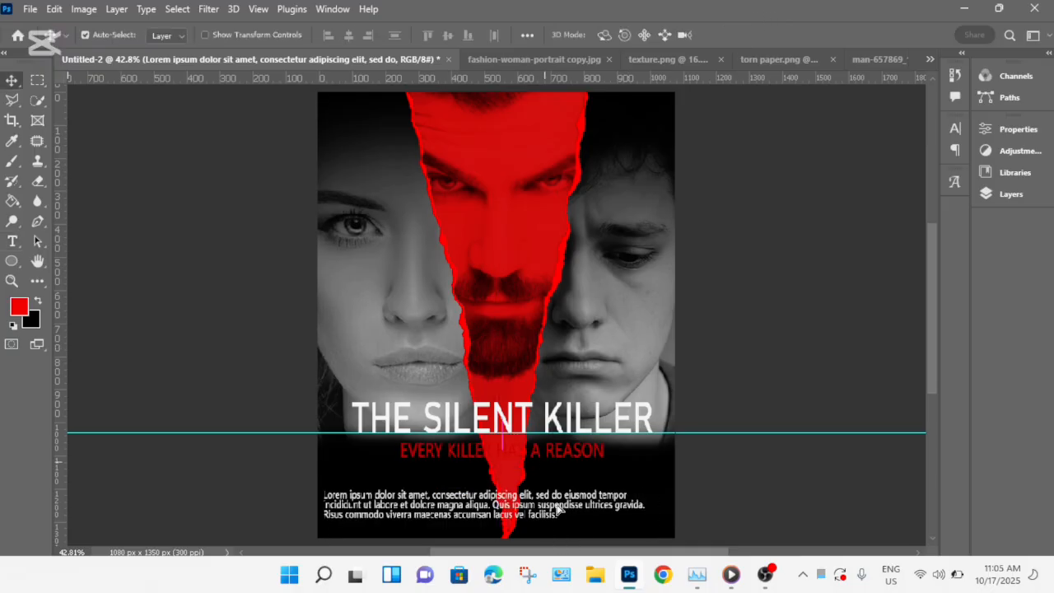
pyautogui.moveTo(554, 504); pyautogui.dragTo(562, 497)
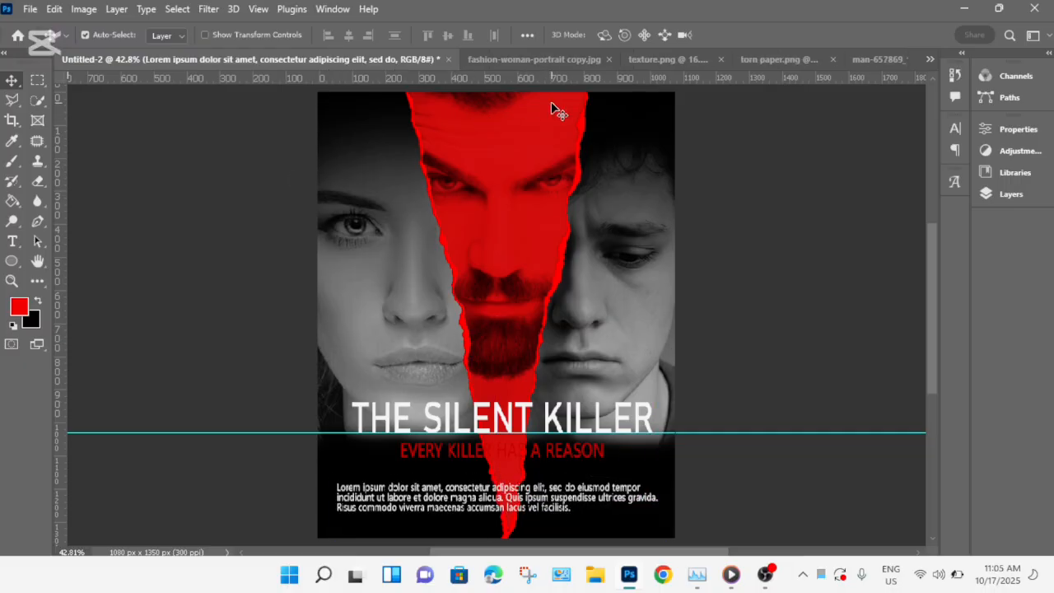
# Bring the marble texture from texture.png into the poster and scale it to 72.14% so it spans the page width.
pyautogui.click(653, 60)
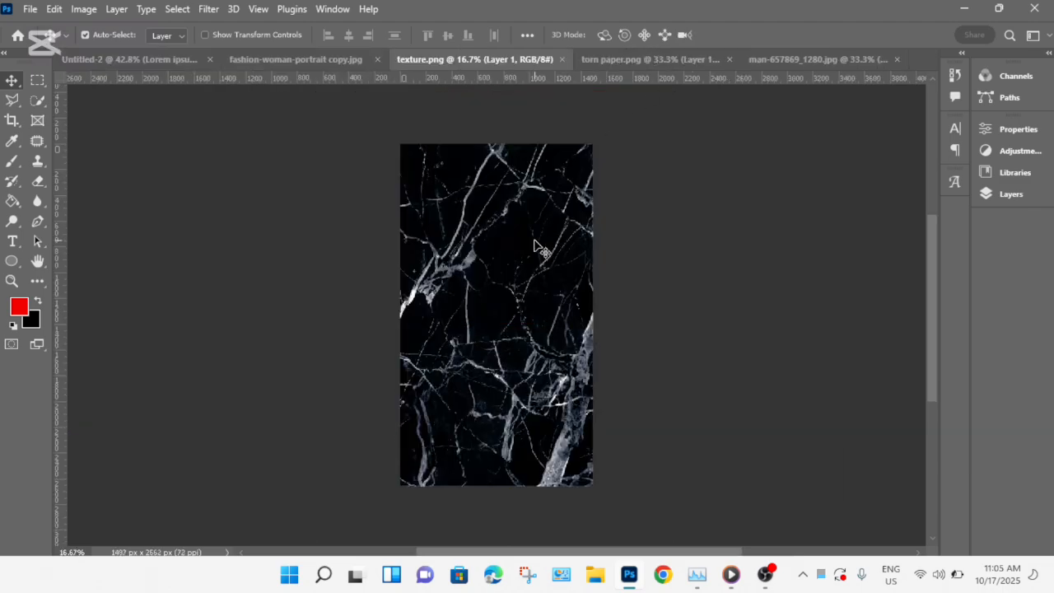
pyautogui.moveTo(525, 244)
pyautogui.mouseDown()
pyautogui.moveTo(236, 137)
pyautogui.moveTo(149, 63)
pyautogui.moveTo(565, 266)
pyautogui.moveTo(535, 259)
pyautogui.mouseUp()
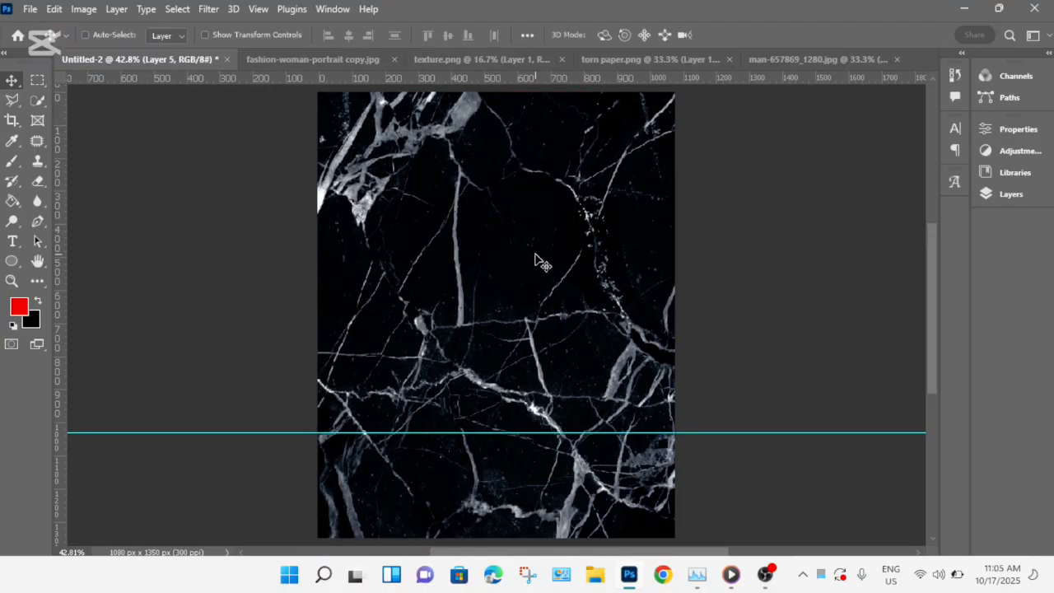
pyautogui.hotkey('ctrl', 't')
pyautogui.hotkey('ctrl', '0')
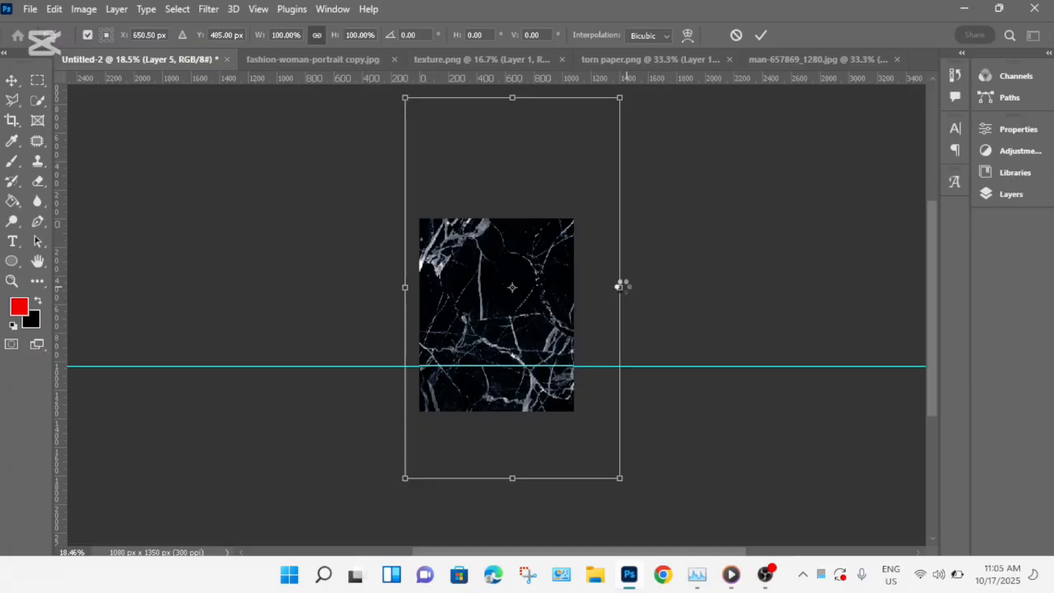
pyautogui.moveTo(621, 285); pyautogui.dragTo(582, 290)
pyautogui.moveTo(403, 287); pyautogui.dragTo(419, 287)
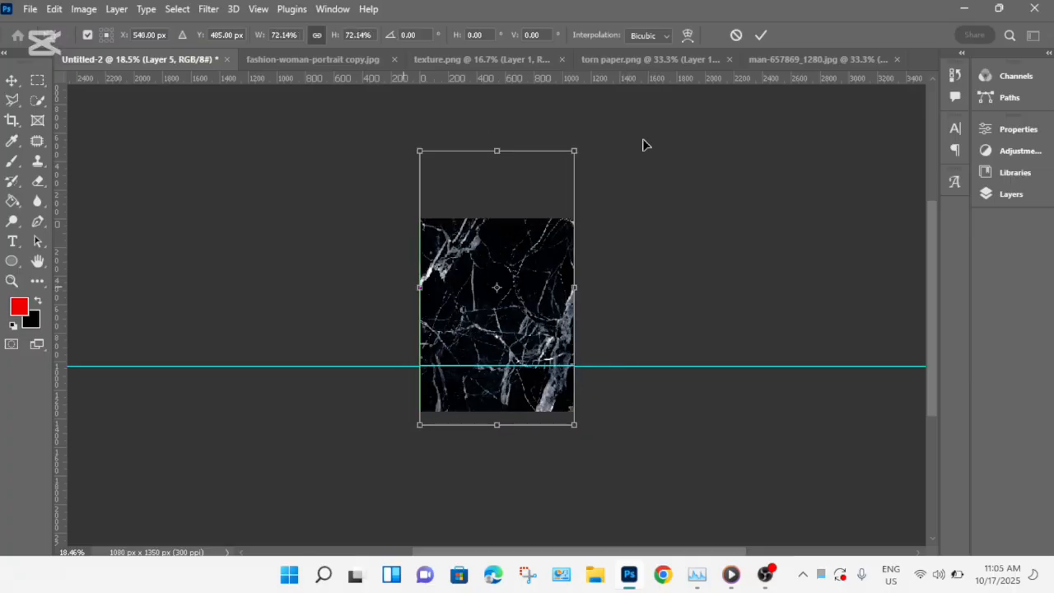
pyautogui.click(760, 35)
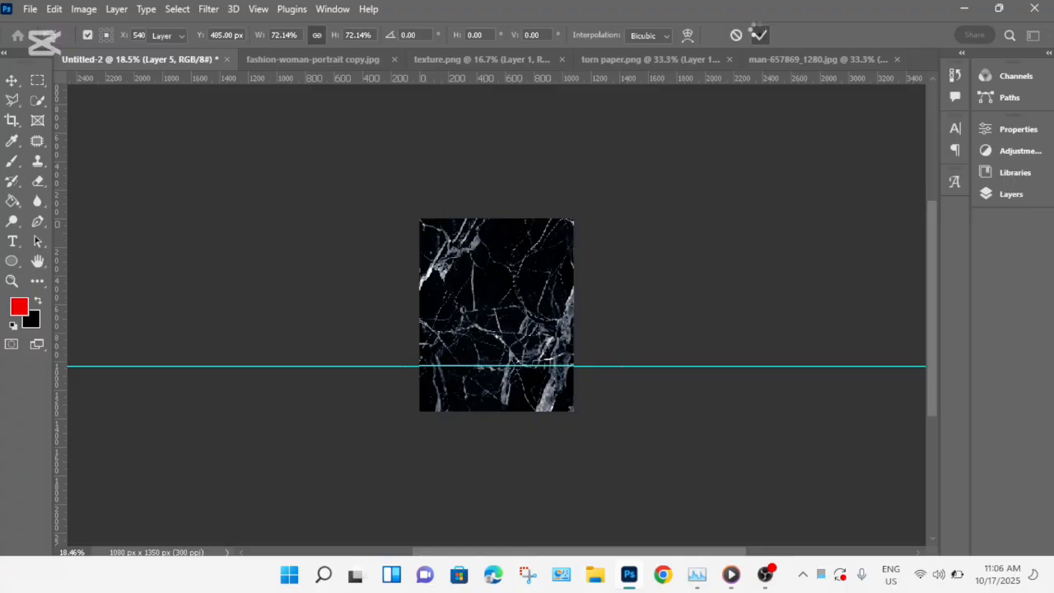
pyautogui.hotkey('ctrl', '0')
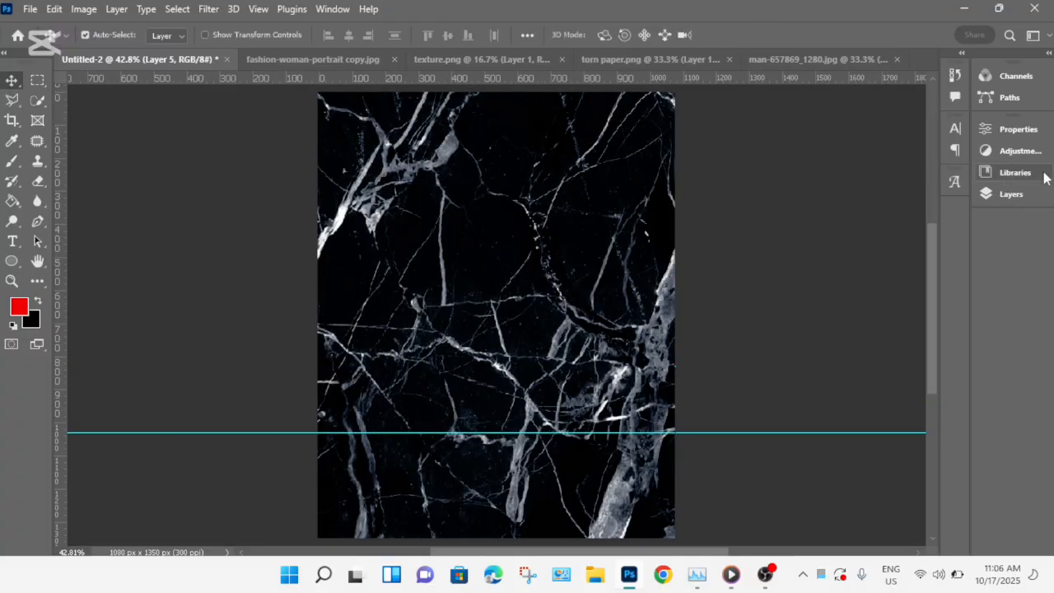
# Set the marble texture layer's blending mode to Screen and lower its opacity to 24%.
pyautogui.click(1027, 194)
pyautogui.click(859, 126)
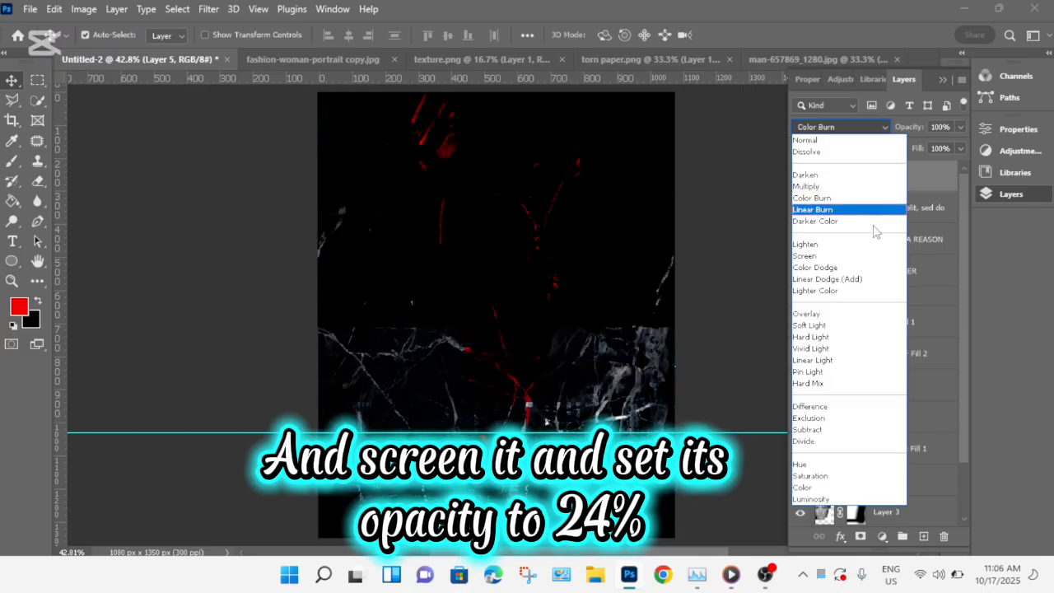
pyautogui.click(877, 259)
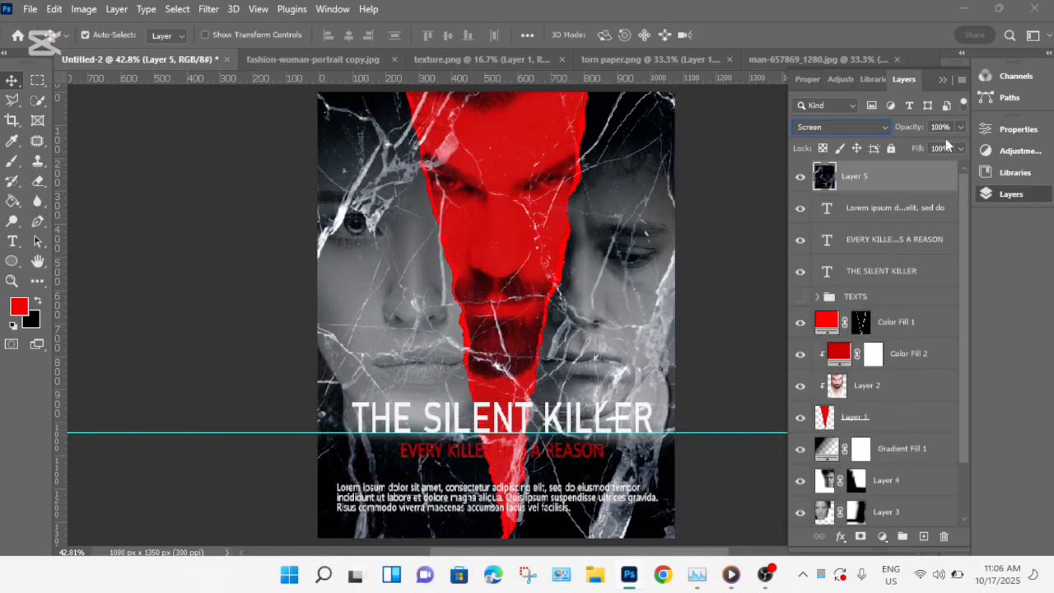
pyautogui.click(960, 127)
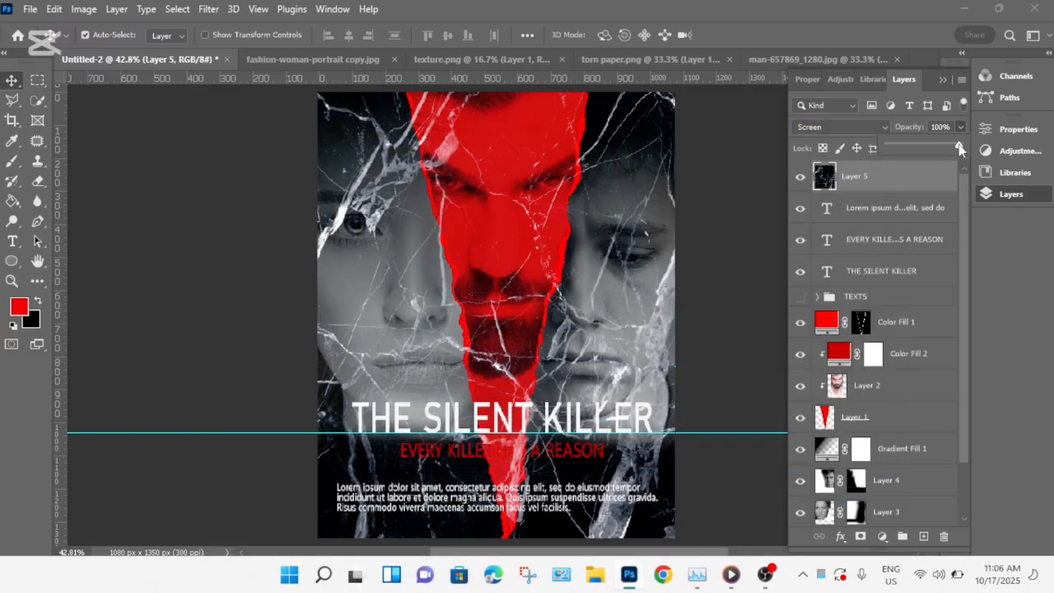
pyautogui.moveTo(958, 149); pyautogui.dragTo(906, 148)
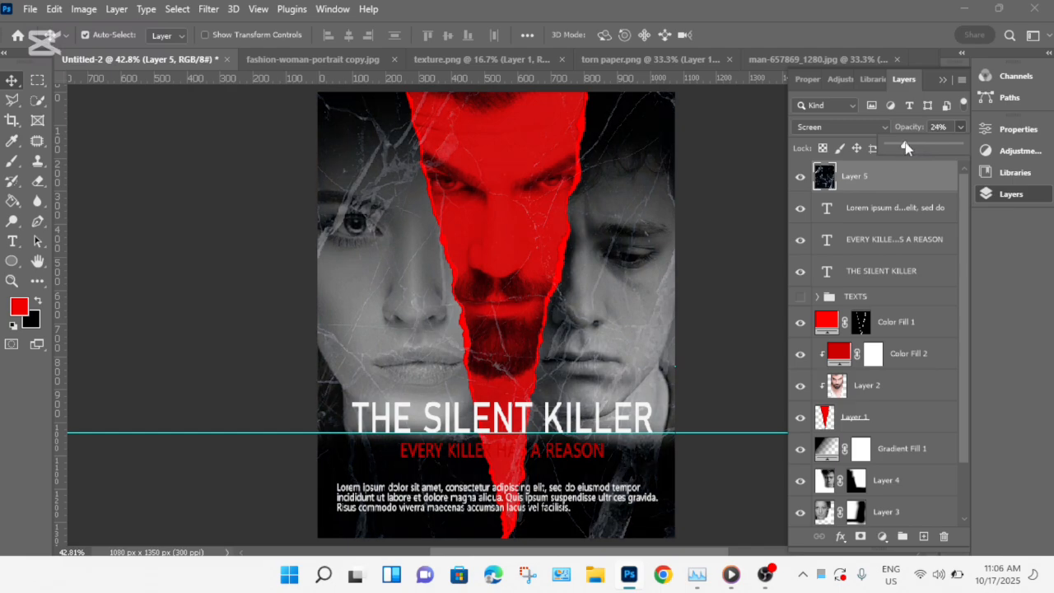
pyautogui.click(939, 84)
pyautogui.click(941, 81)
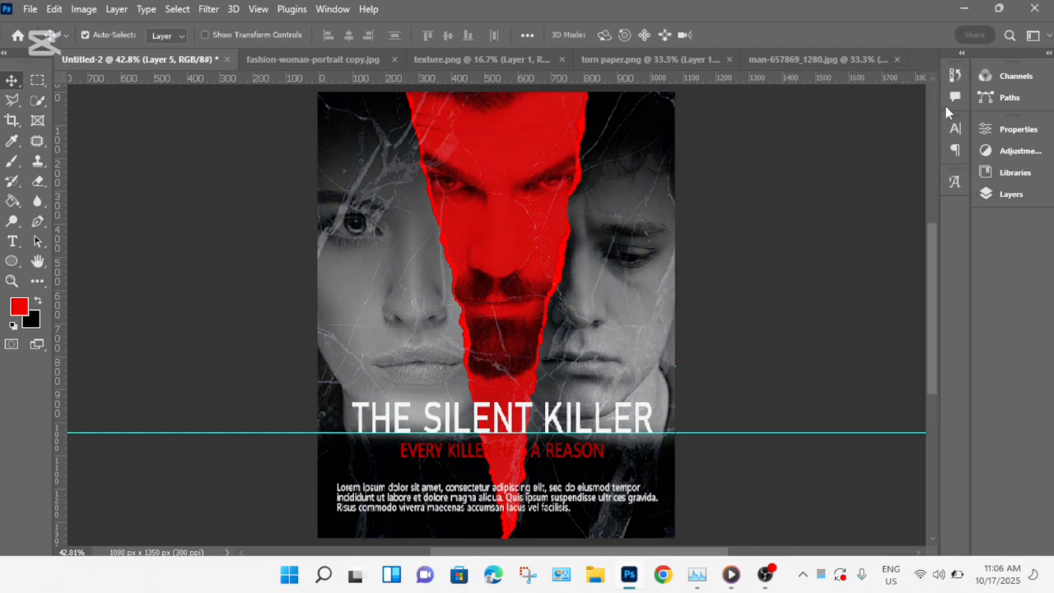
# Add a new empty layer above the marble texture layer.
pyautogui.click(1011, 195)
pyautogui.click(923, 536)
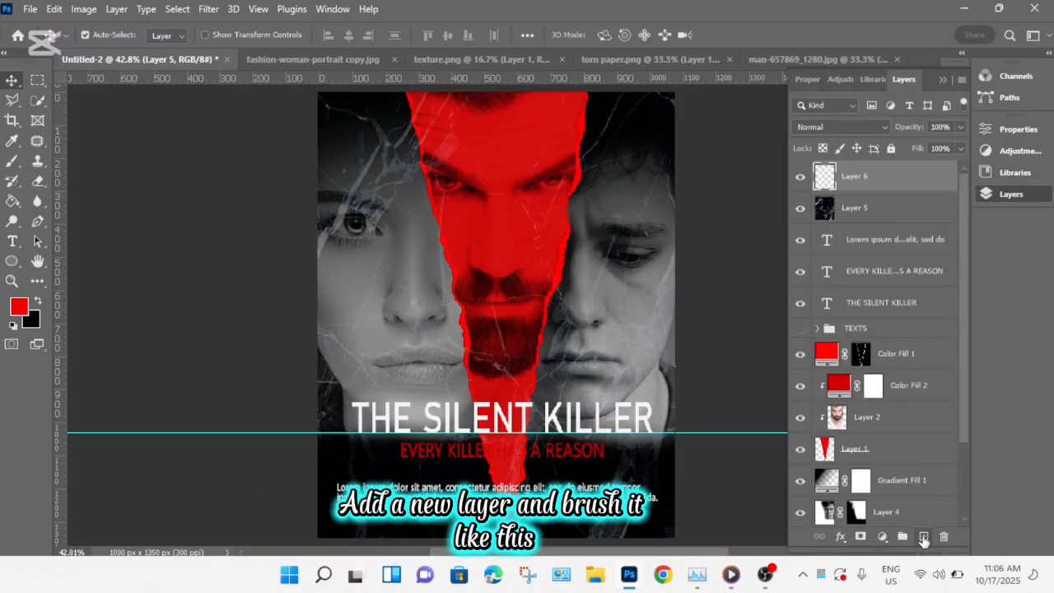
pyautogui.click(943, 79)
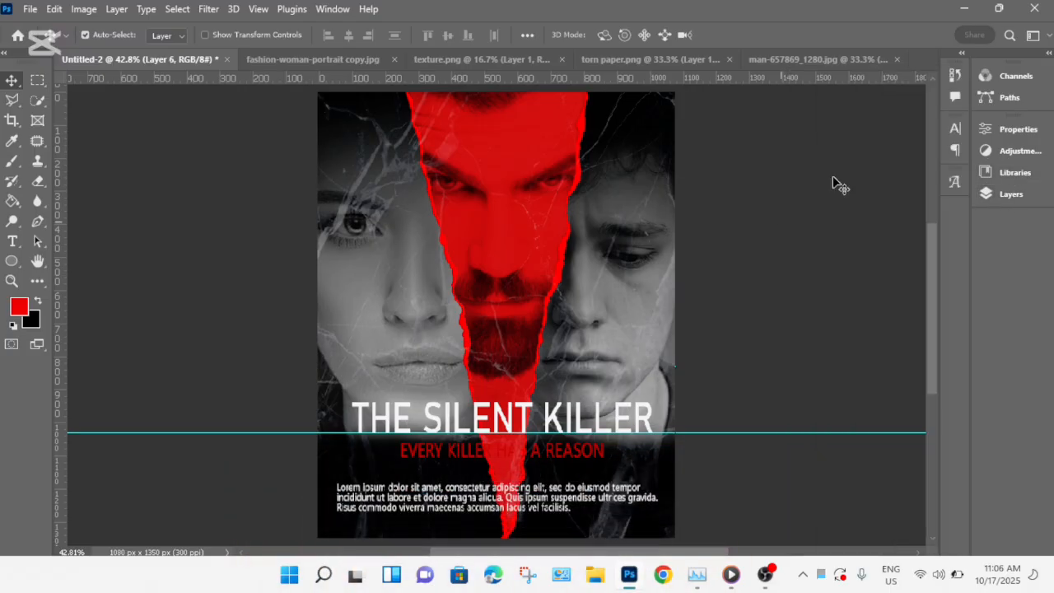
# With a 600 px Soft Round brush in red, paint a soft glow along the poster's lower left edge on the new layer.
pyautogui.hotkey('ctrl', '-')
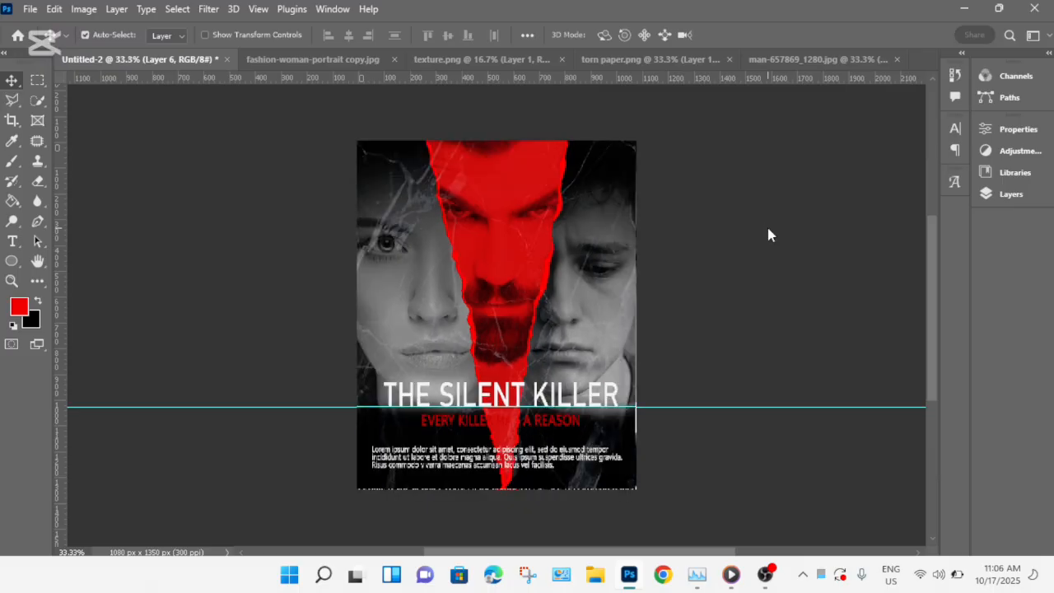
pyautogui.click(12, 161)
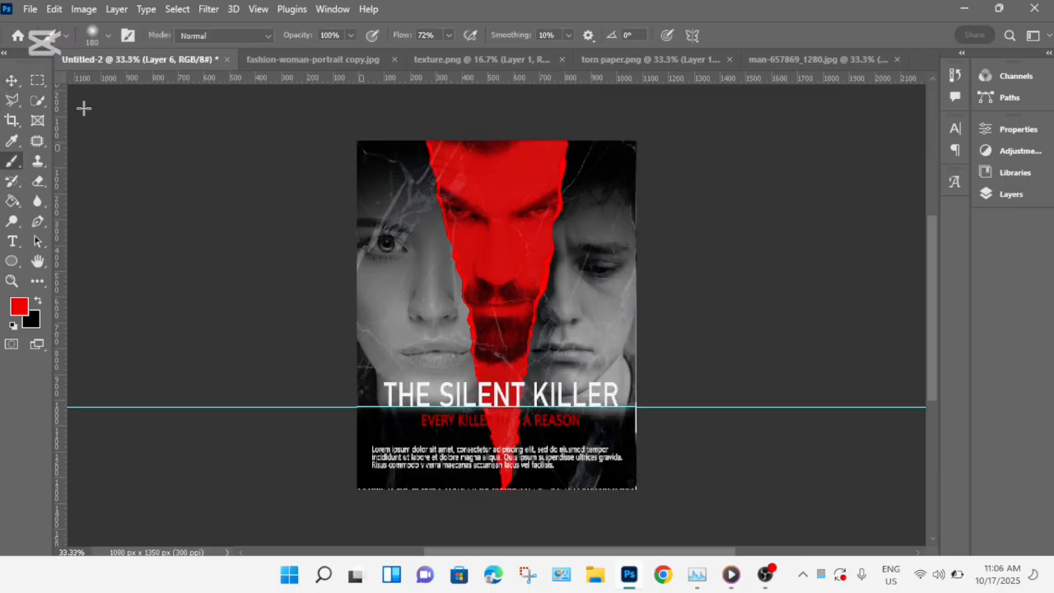
pyautogui.click(107, 35)
pyautogui.doubleClick(153, 62)
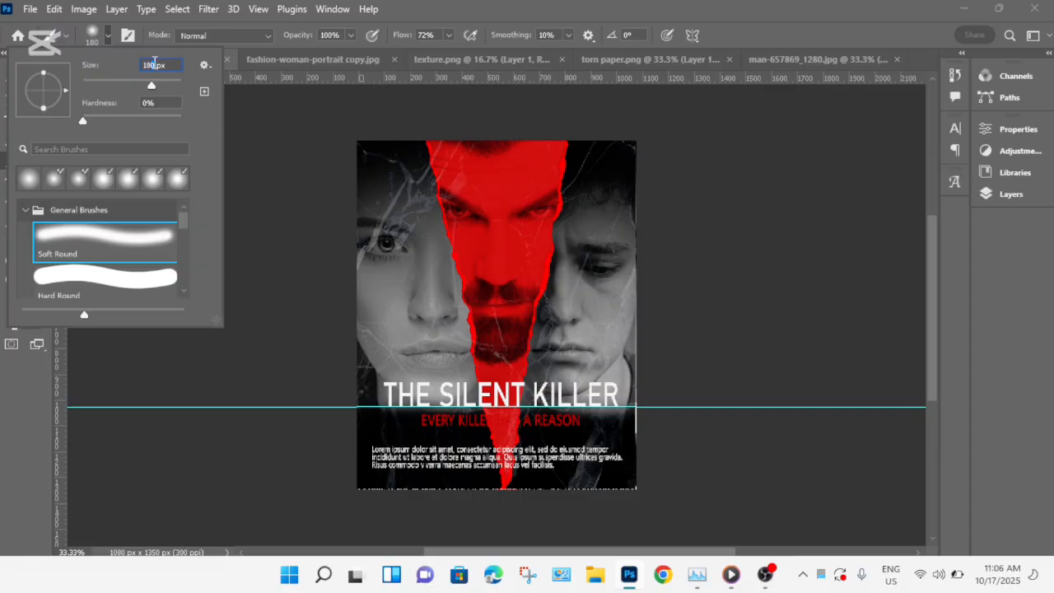
pyautogui.press('BackSpace')
pyautogui.write('600')
pyautogui.press('Return')
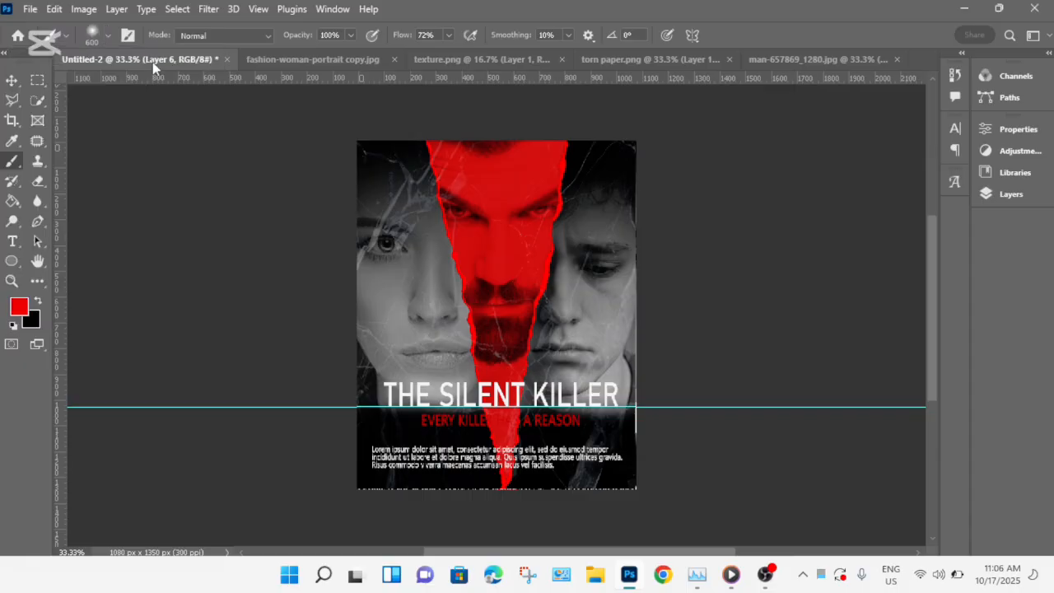
pyautogui.click(306, 442)
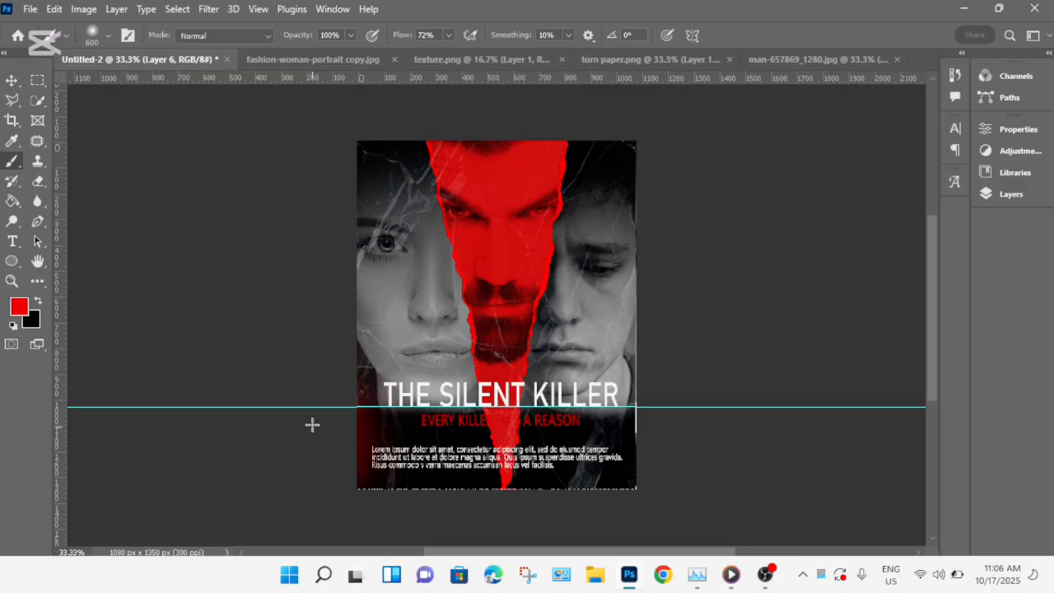
pyautogui.click(314, 418)
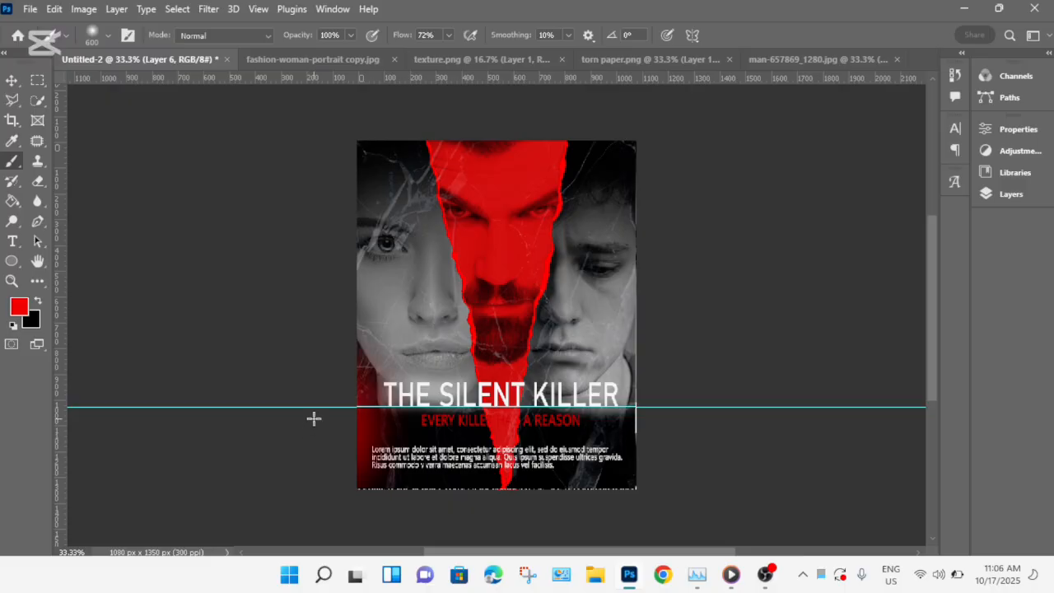
pyautogui.click(321, 467)
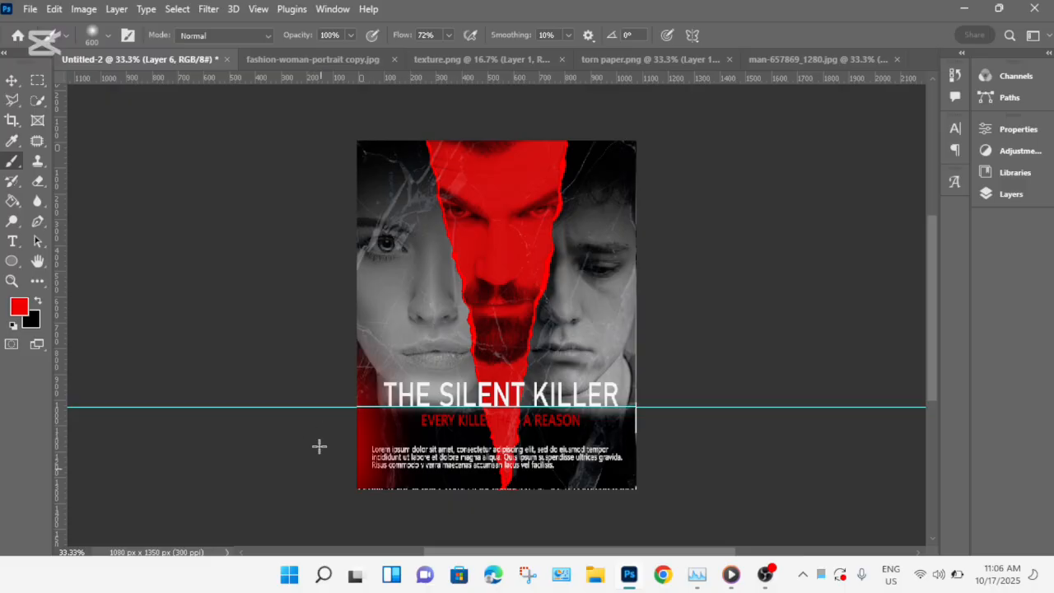
pyautogui.click(318, 399)
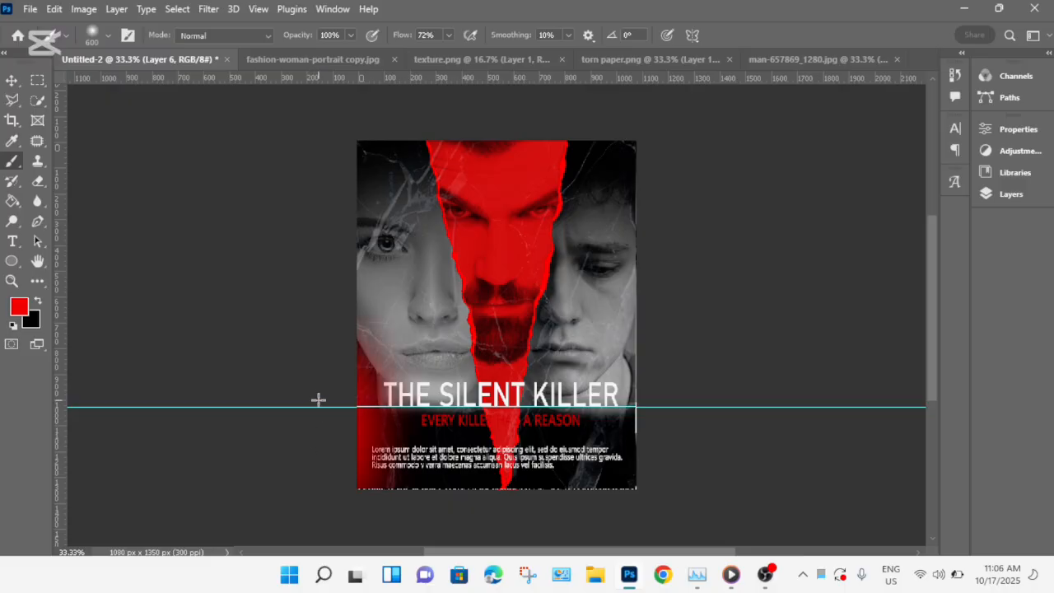
# Paint a matching soft red glow along the poster's lower right edge, from beside the chin down to the bottom corner.
pyautogui.click(676, 382)
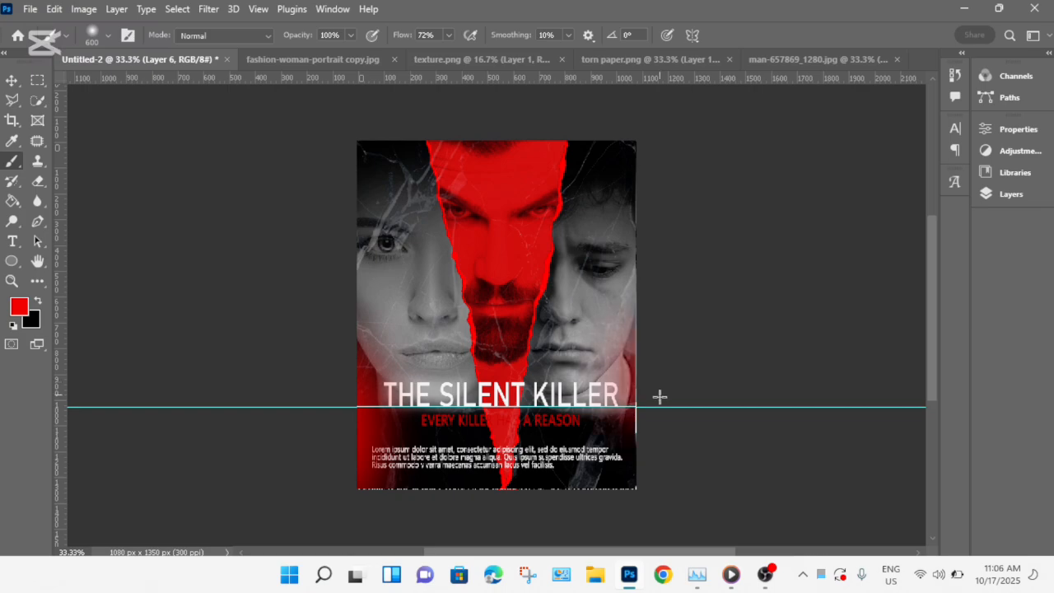
pyautogui.click(663, 440)
pyautogui.click(666, 466)
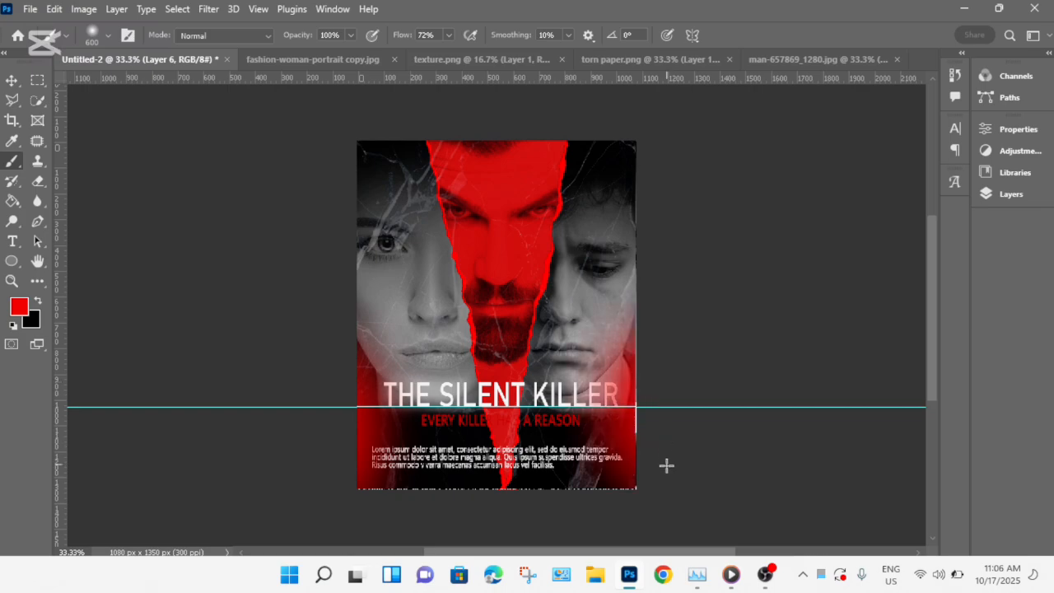
pyautogui.click(673, 492)
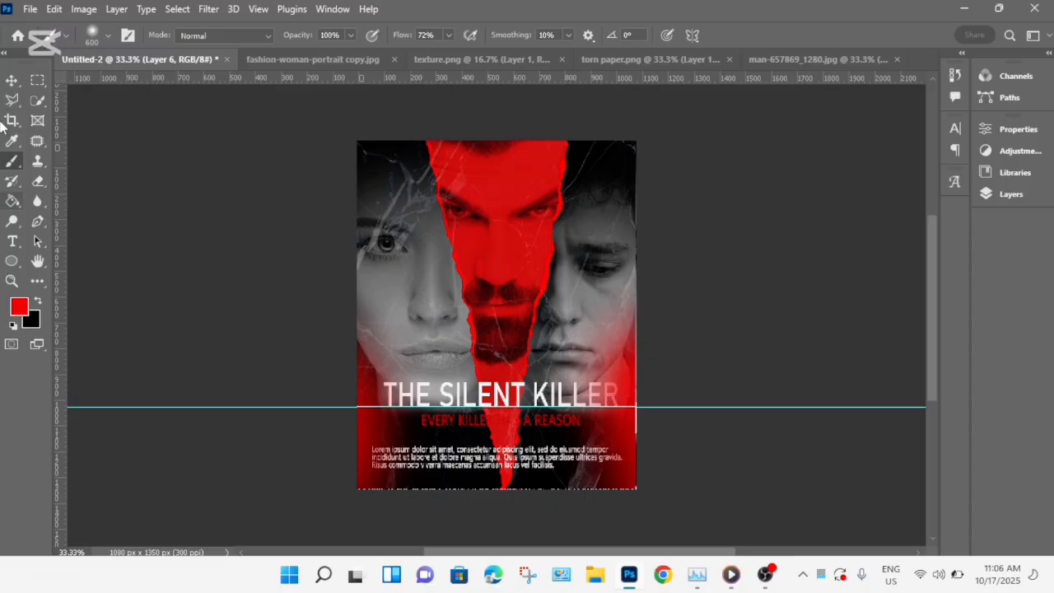
# Set the red glow layer's blending mode to Lighten and reduce its opacity to 63%.
pyautogui.click(11, 80)
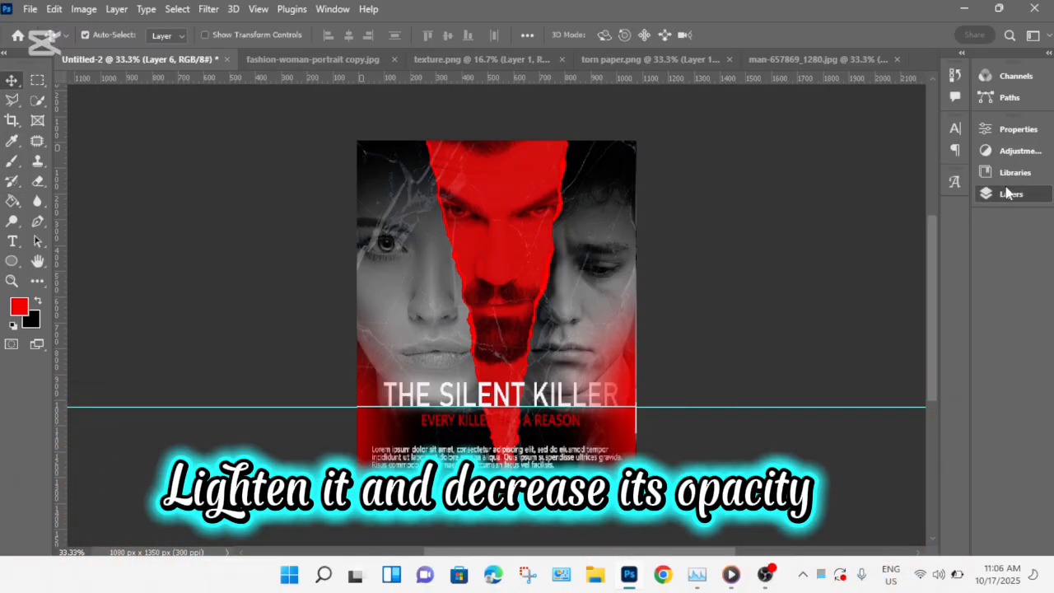
pyautogui.click(1011, 192)
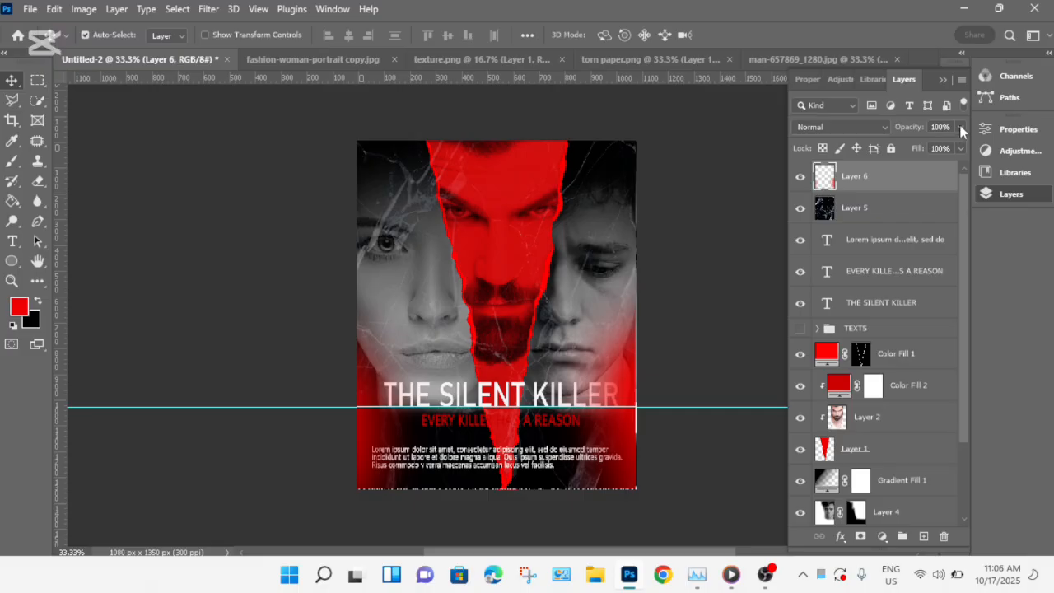
pyautogui.click(960, 128)
pyautogui.moveTo(960, 148); pyautogui.dragTo(945, 149)
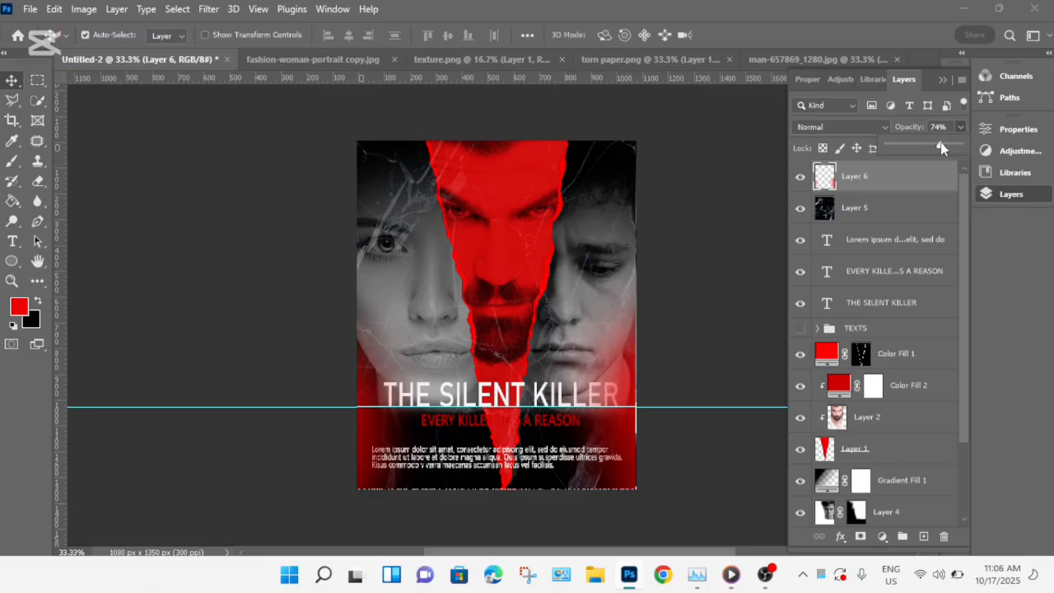
pyautogui.click(883, 124)
pyautogui.click(881, 125)
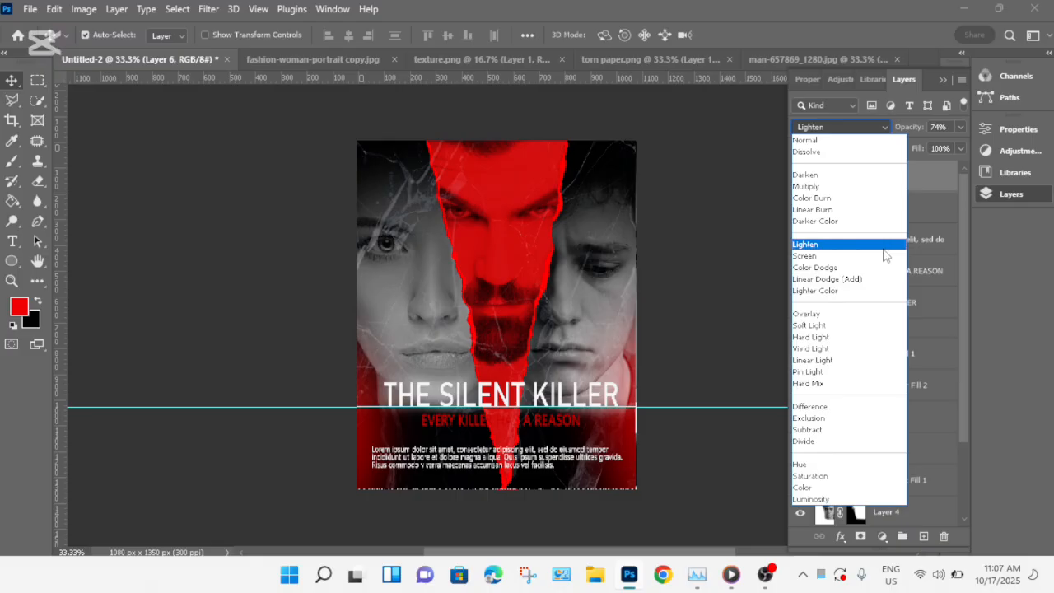
pyautogui.click(884, 247)
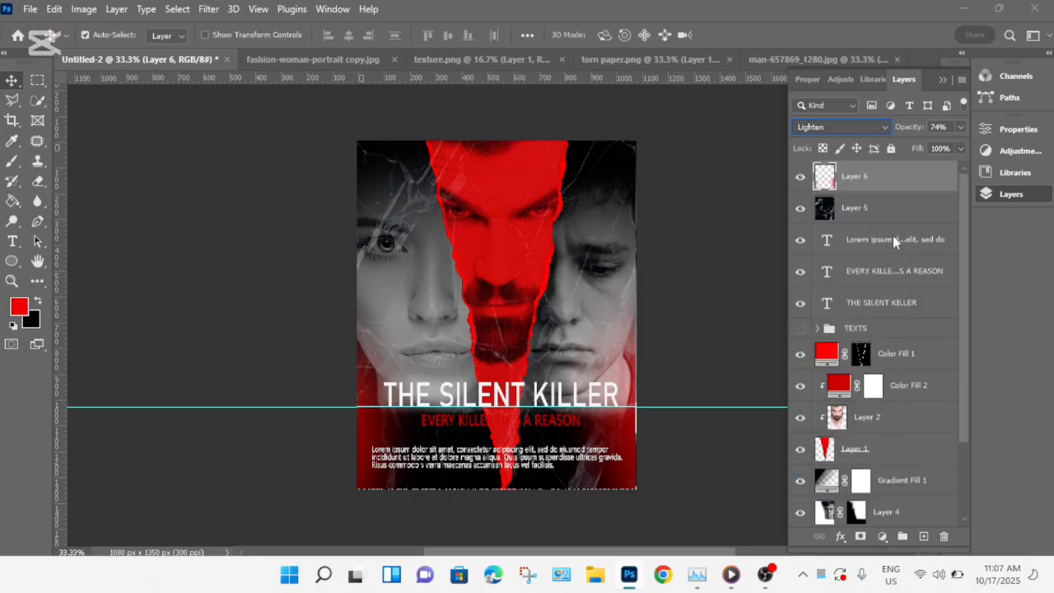
pyautogui.click(960, 127)
pyautogui.moveTo(943, 149); pyautogui.dragTo(935, 150)
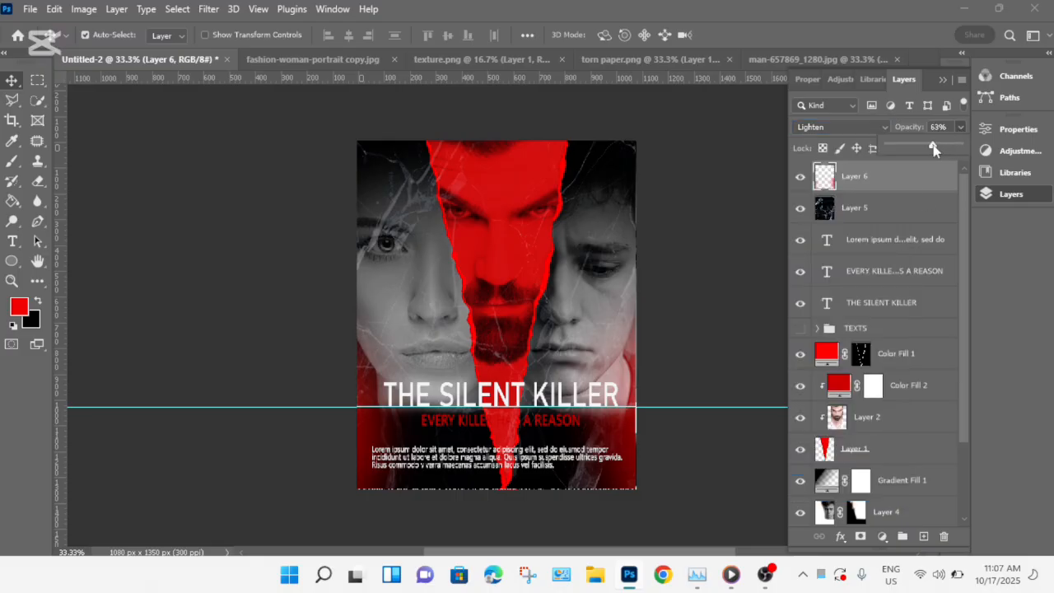
pyautogui.click(942, 79)
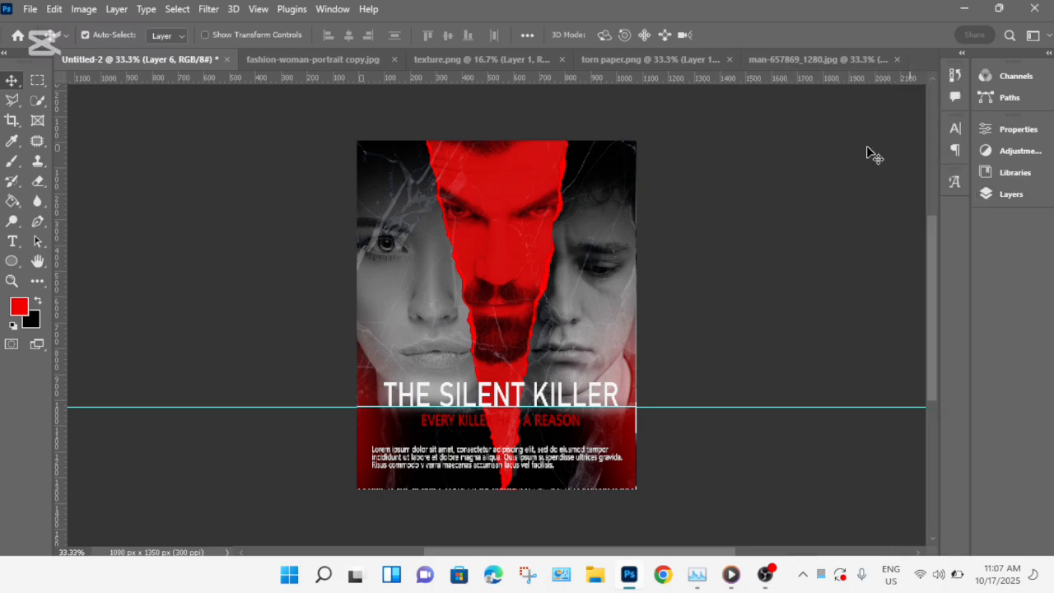
# Remove the horizontal guide that runs beneath the THE SILENT KILLER title.
pyautogui.hotkey('ctrl', '0')
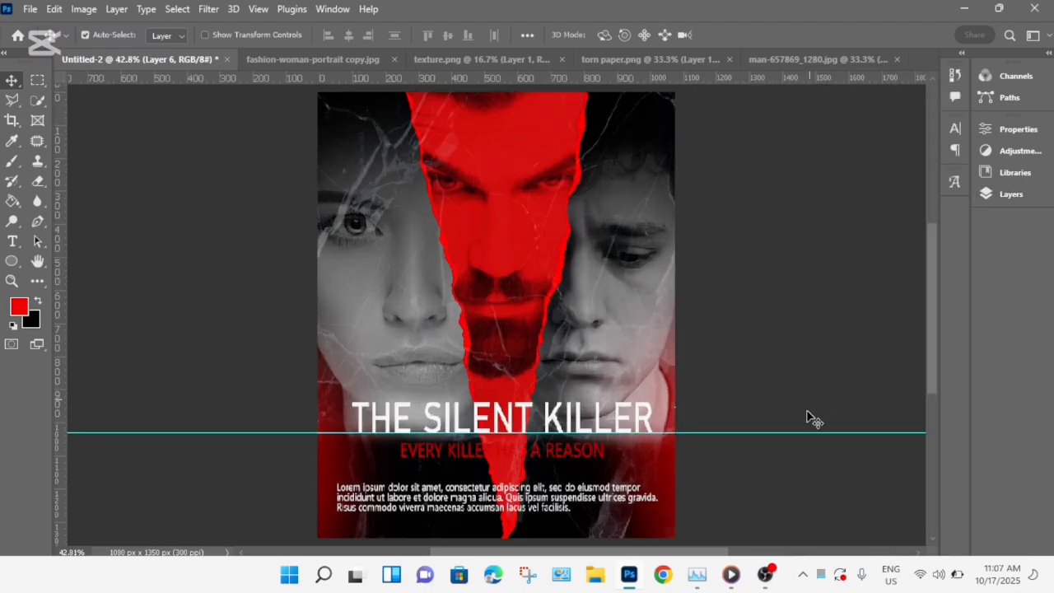
pyautogui.moveTo(796, 434); pyautogui.dragTo(822, 569)
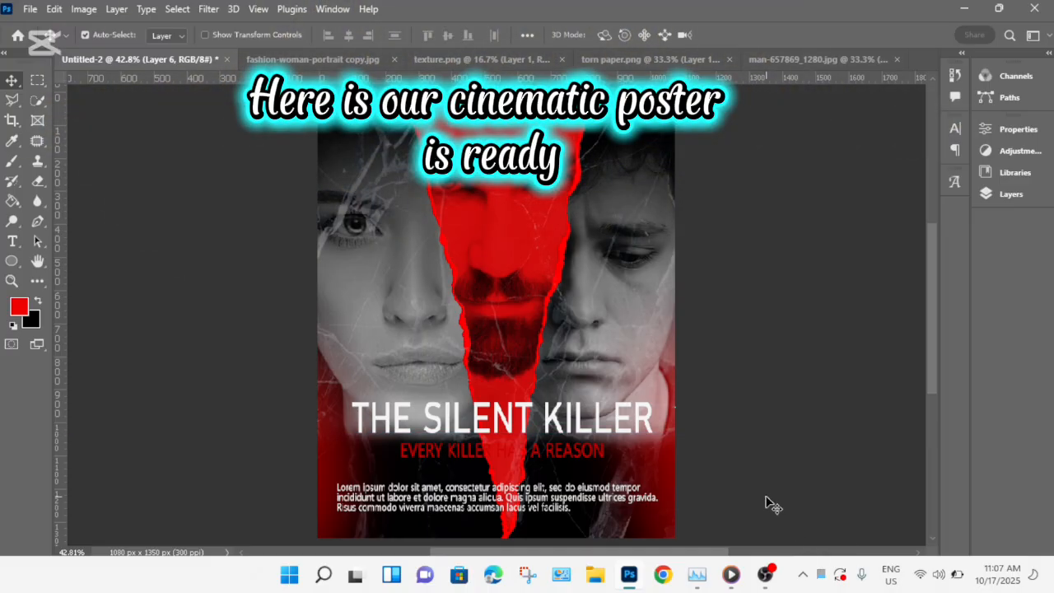